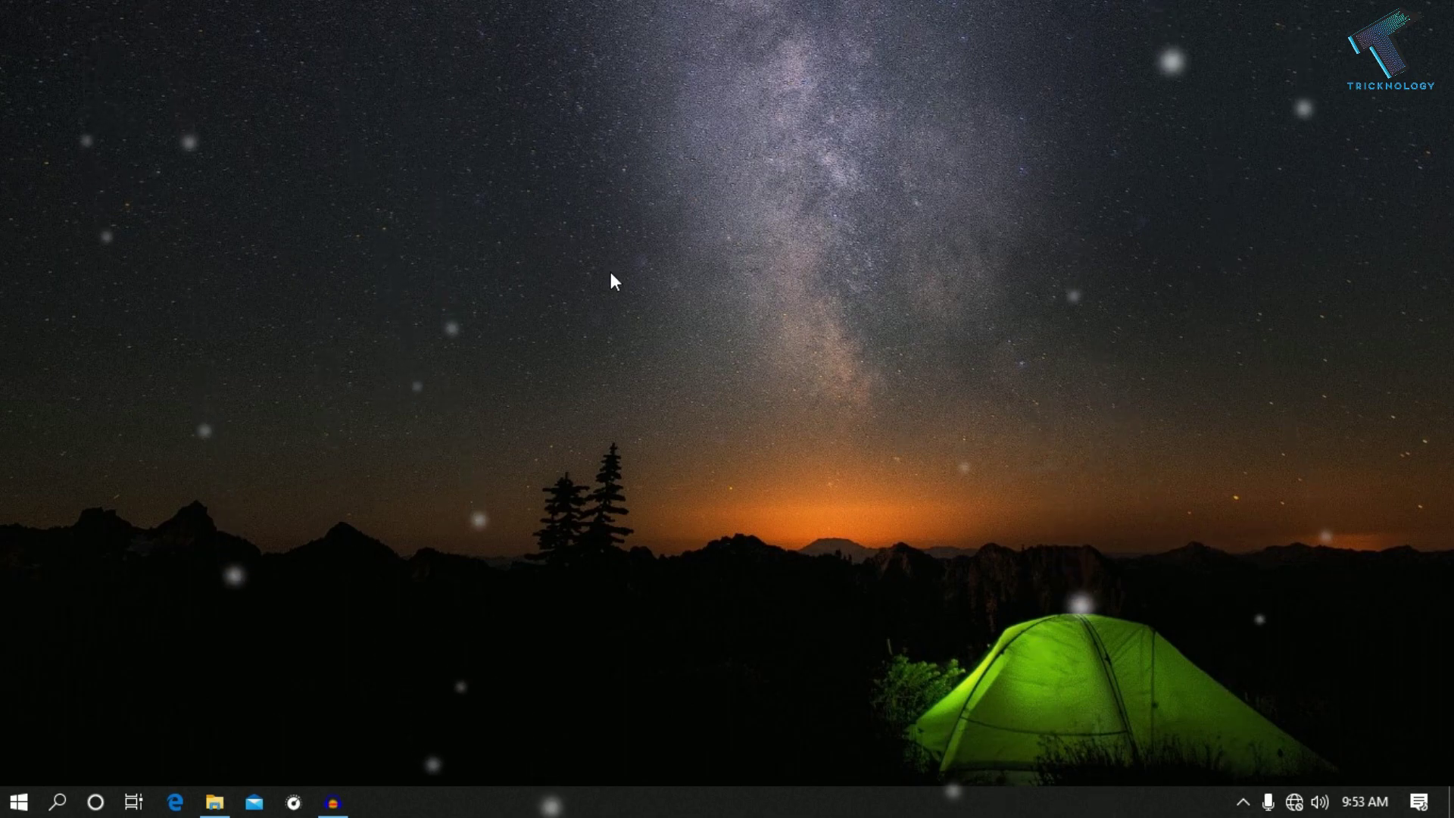
Open the user's %temp% folder in File Explorer.
{"action": "left_click", "coordinate": [35, 808]}
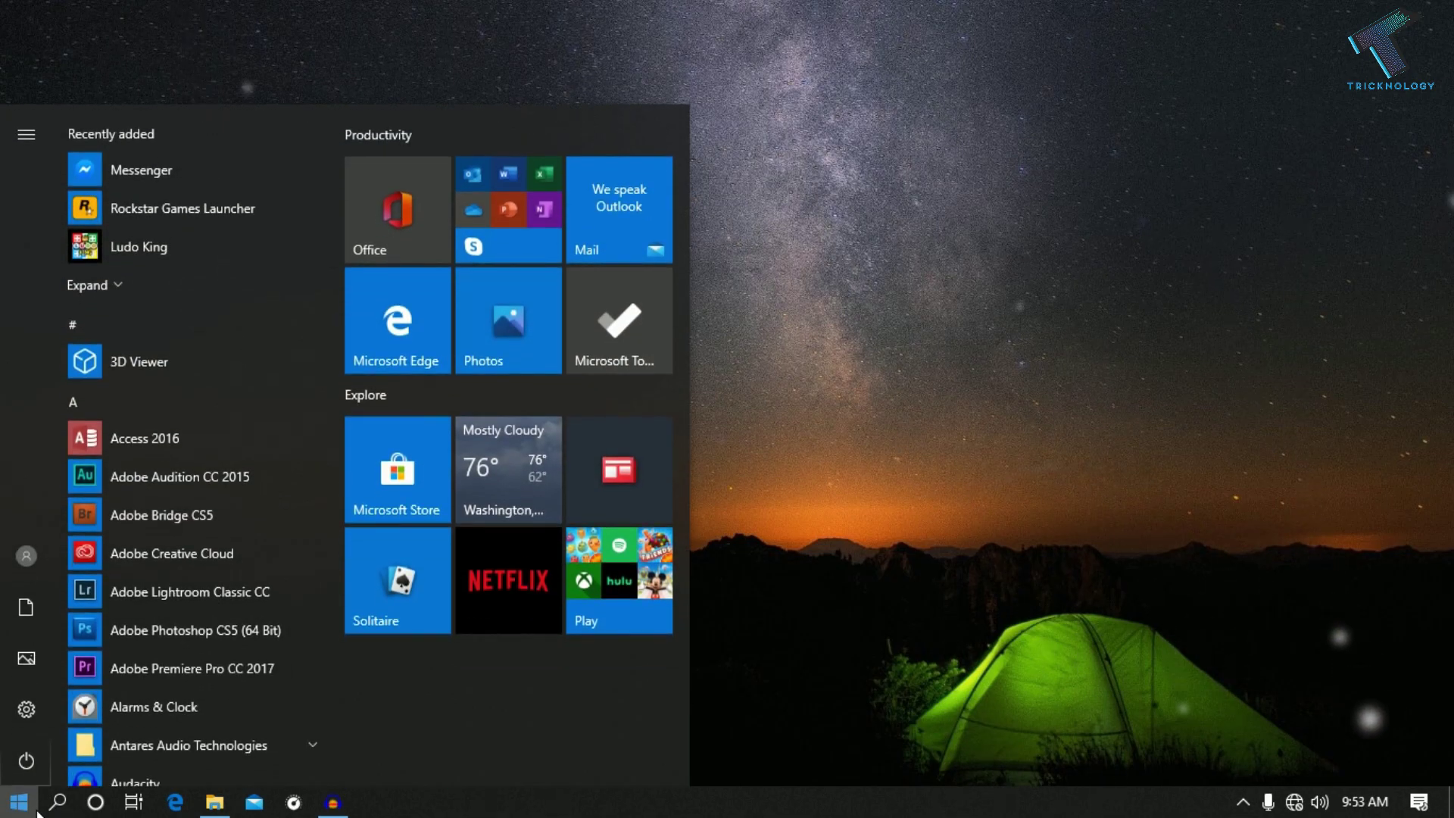
{"action": "type", "text": "%t"}
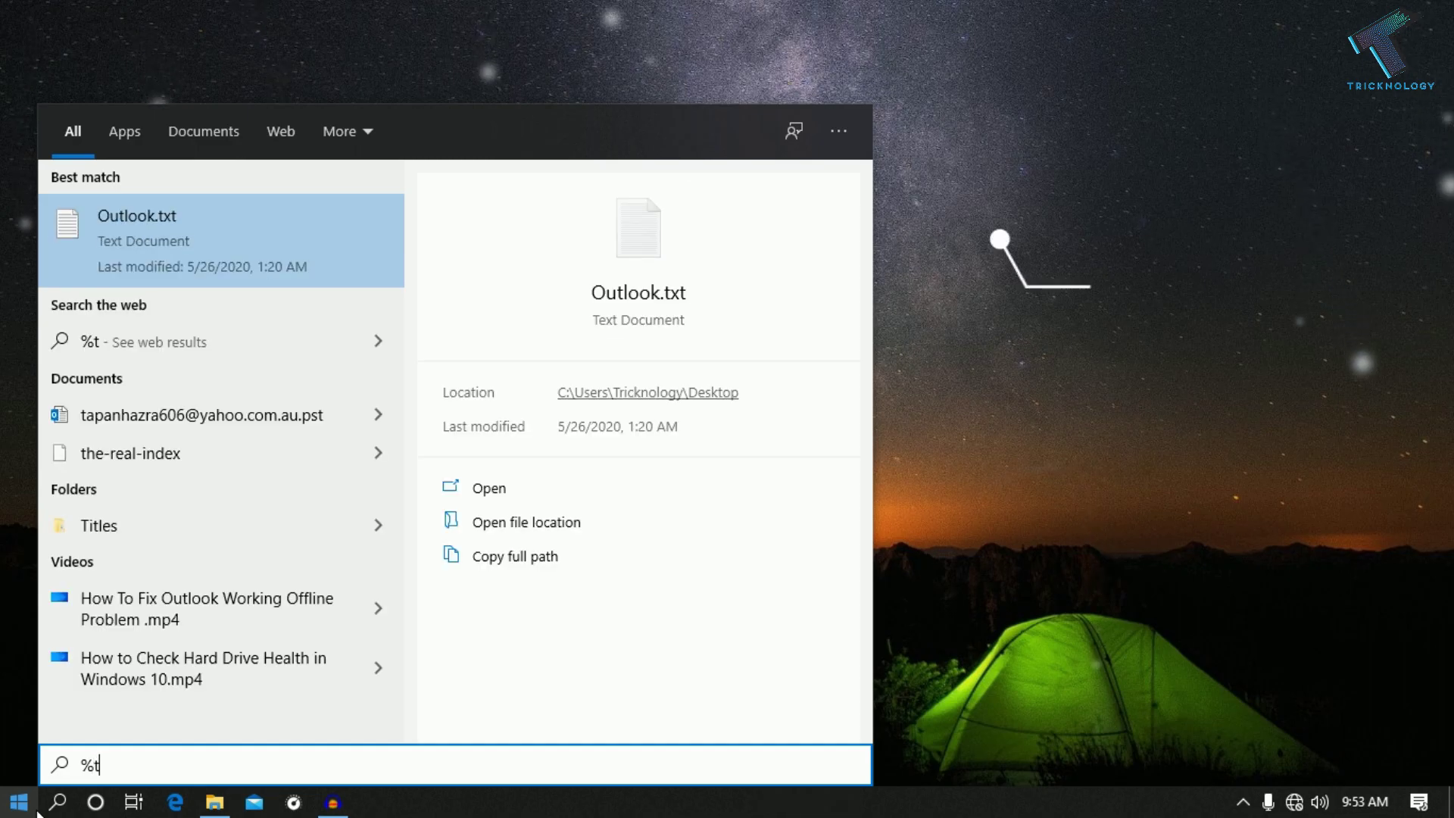
{"action": "type", "text": "emp%"}
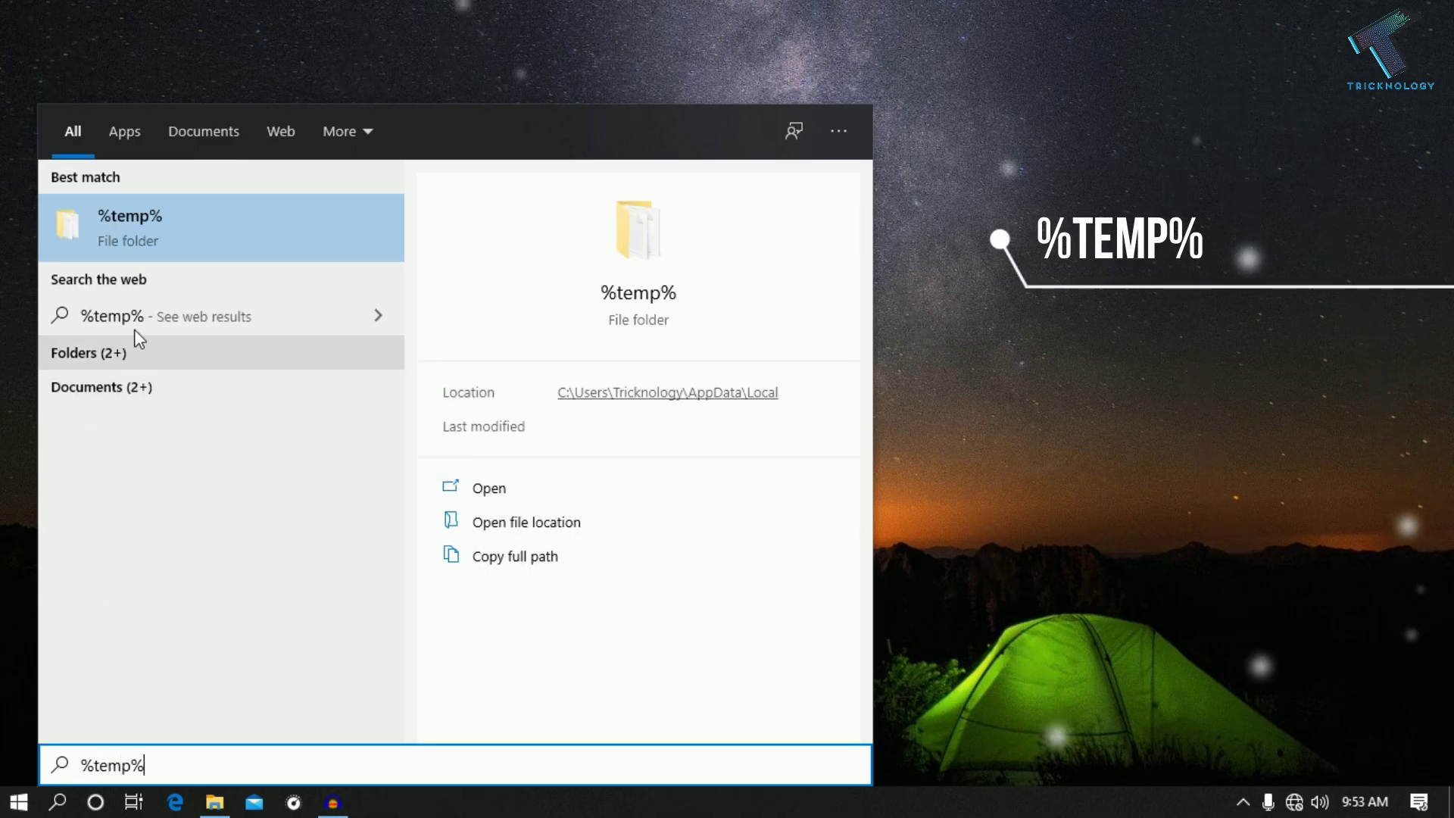
{"action": "left_click", "coordinate": [145, 238]}
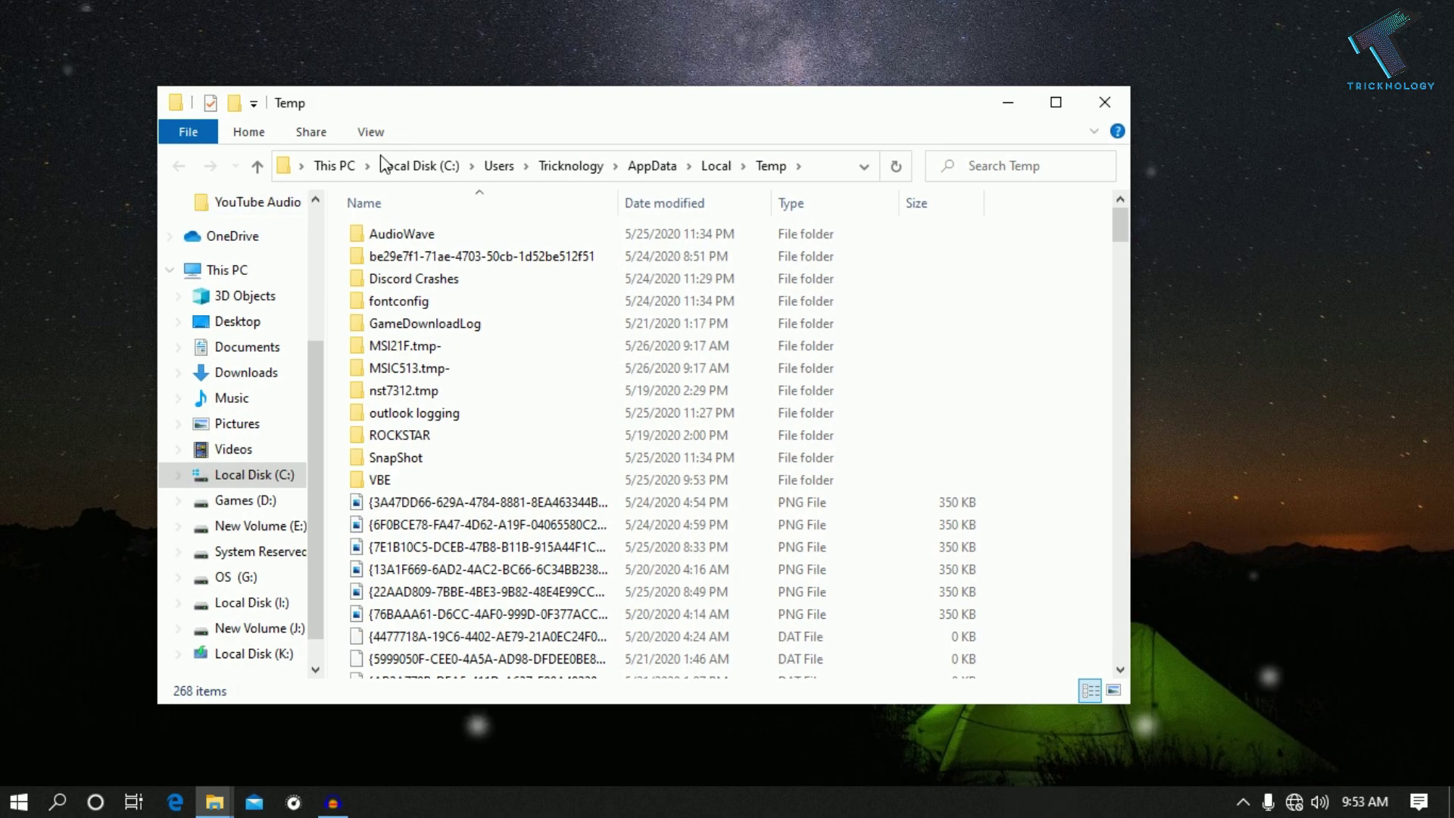
{"action": "left_click_drag", "start_coordinate": [508, 103], "coordinate": [653, 90]}
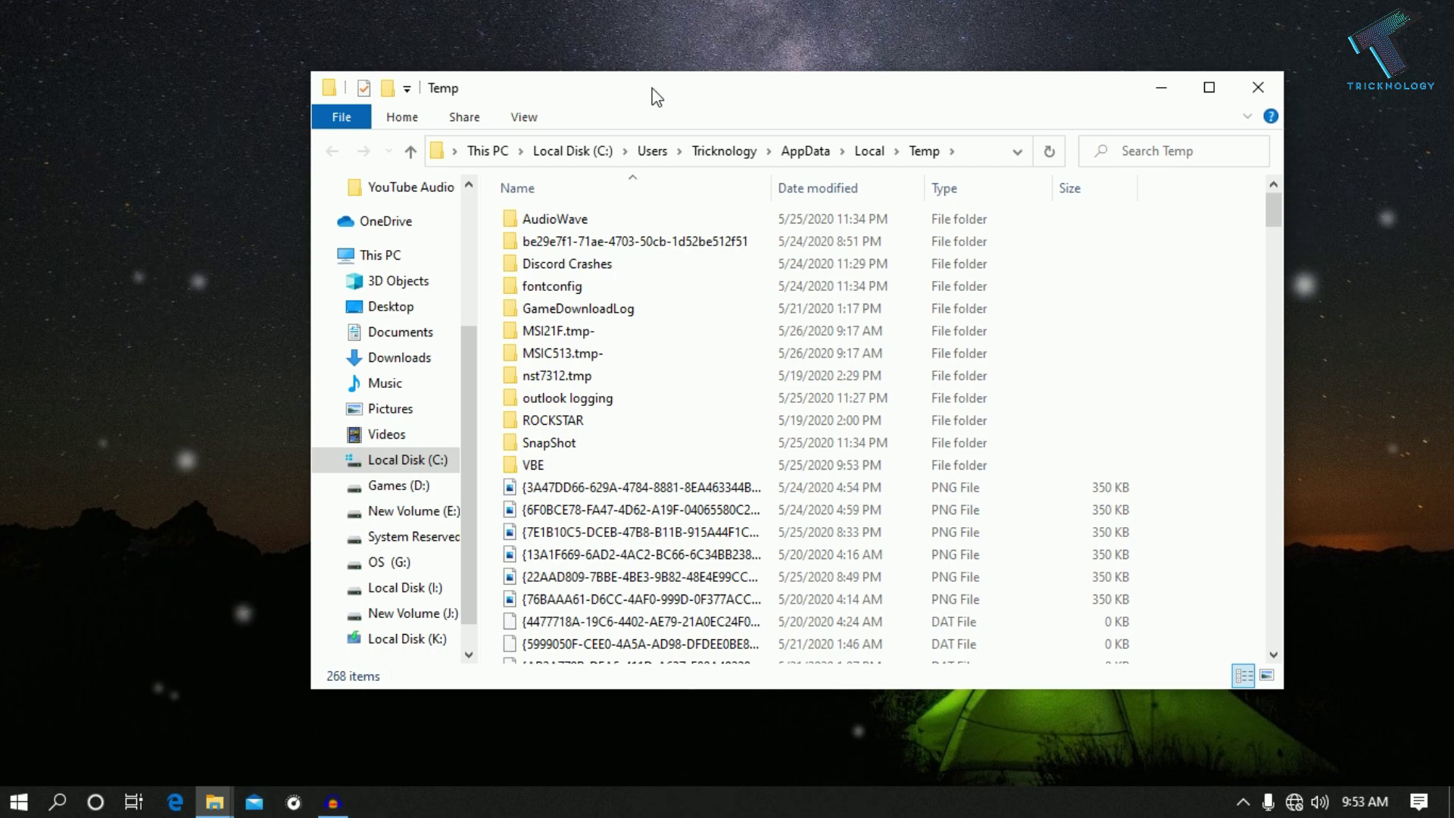
{"action": "key", "text": "super+r"}
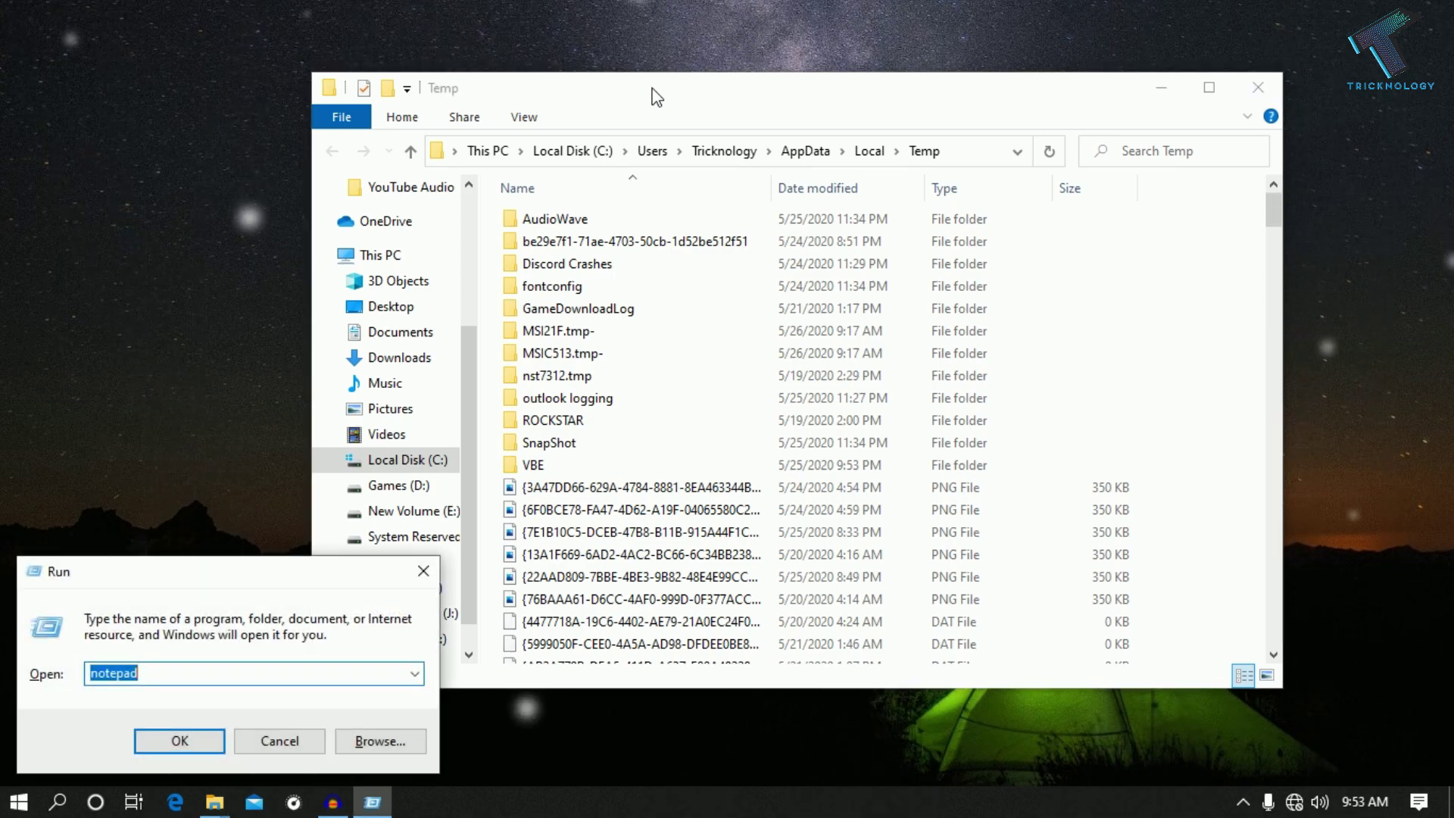
{"action": "type", "text": "%temp%"}
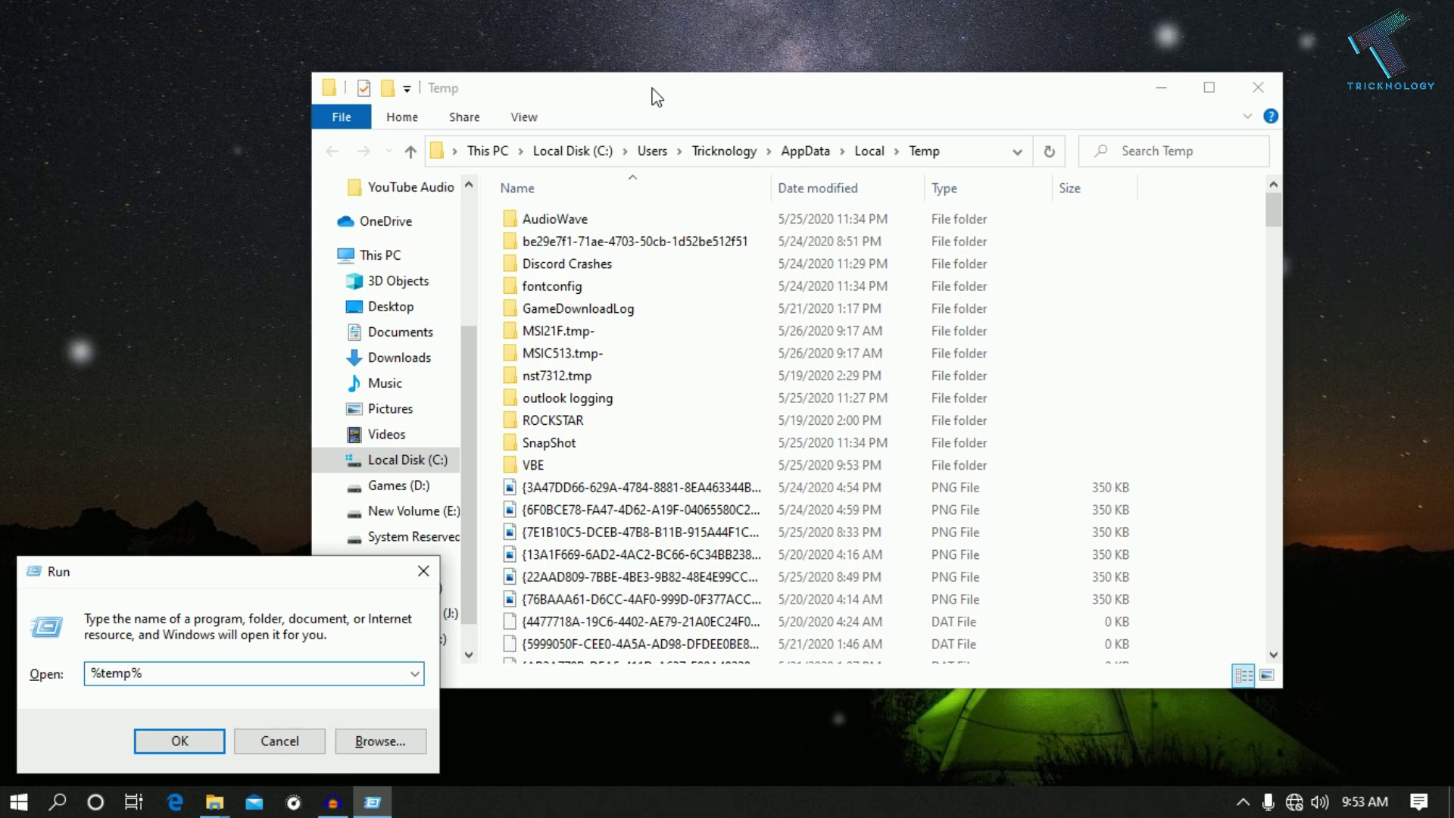
{"action": "left_click", "coordinate": [175, 751]}
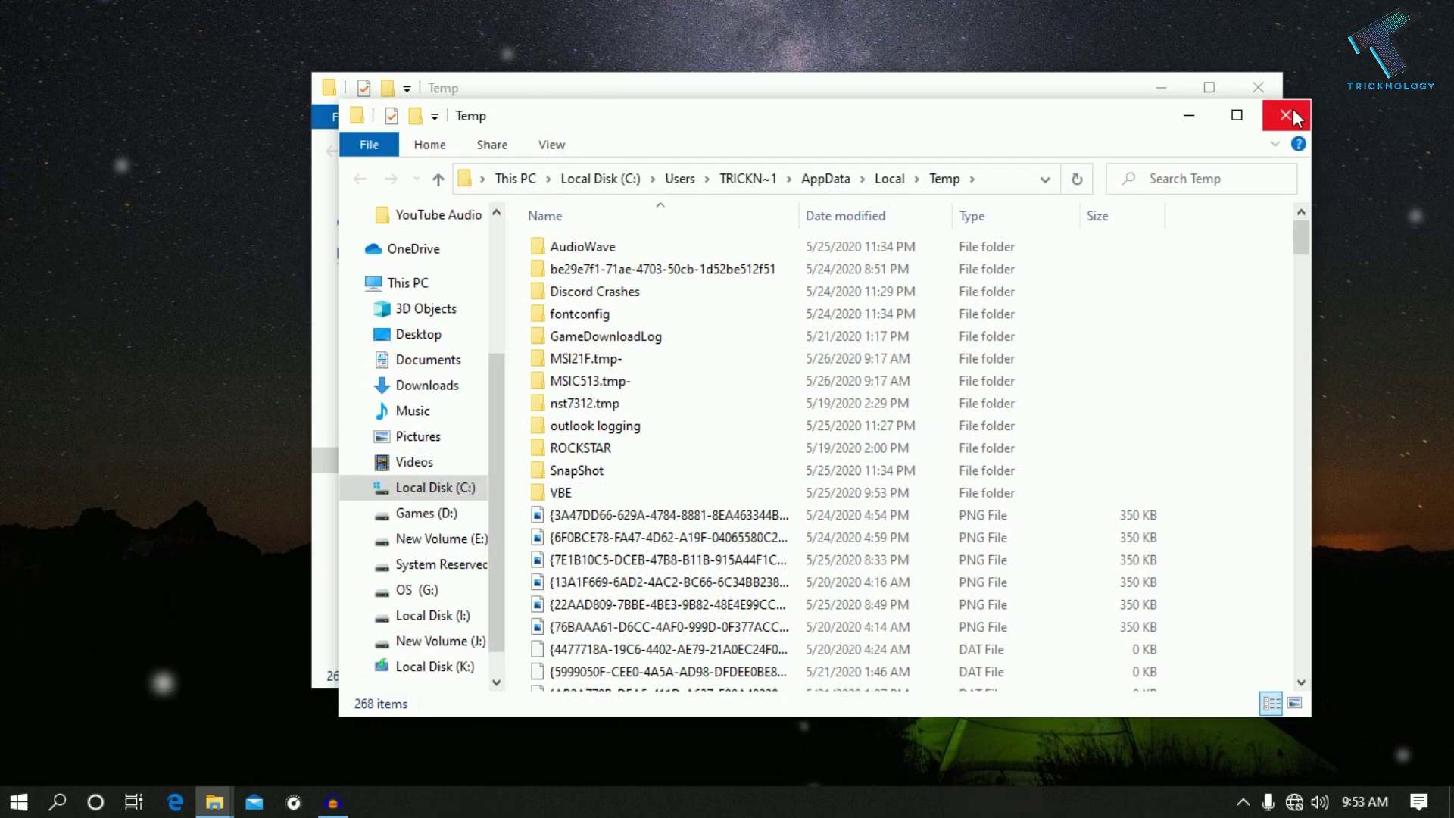
{"action": "left_click", "coordinate": [1293, 113]}
Select all 268 items in the Temp folder and permanently delete them.
{"action": "left_click", "coordinate": [753, 334]}
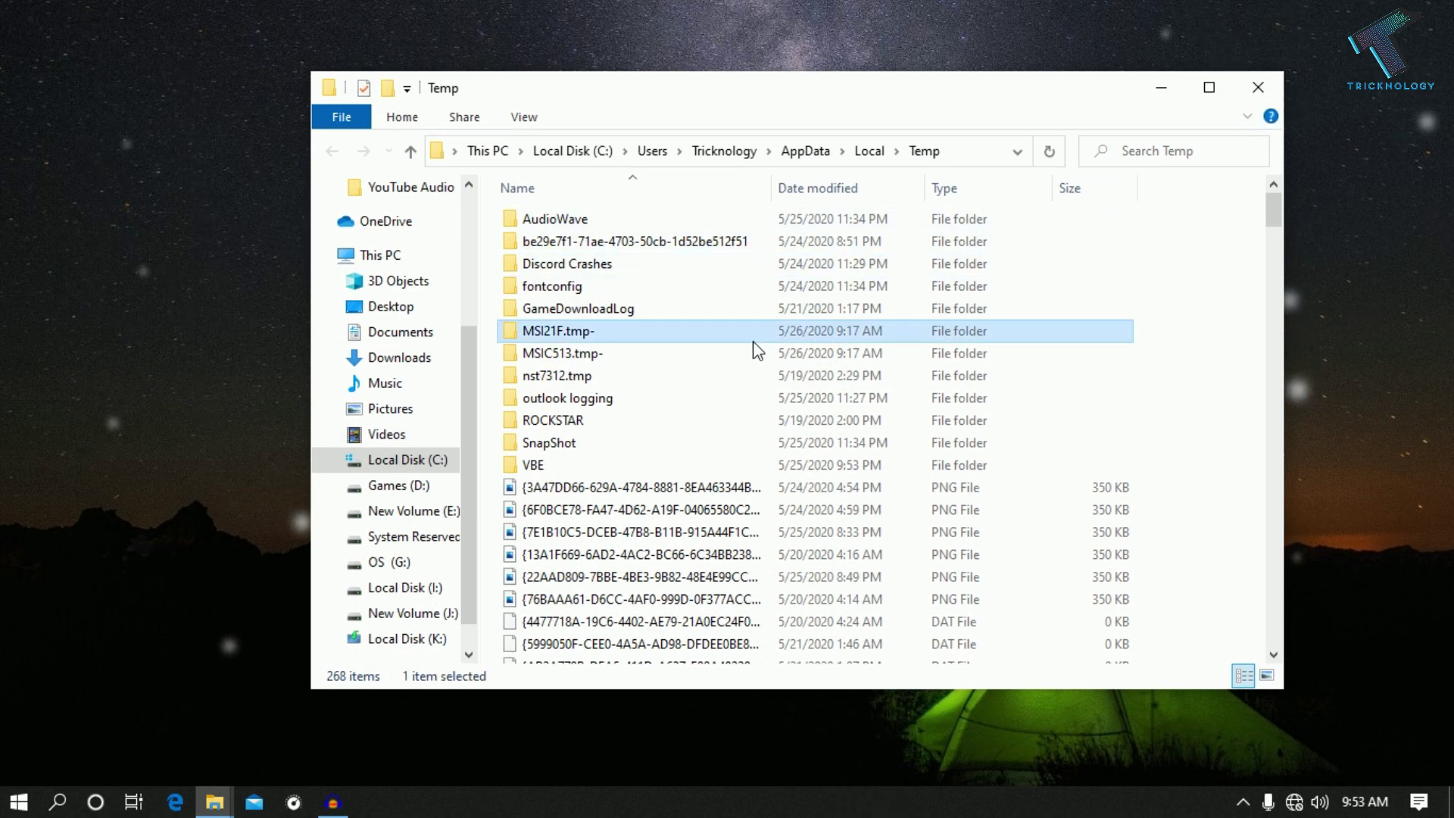
{"action": "left_click", "coordinate": [734, 488]}
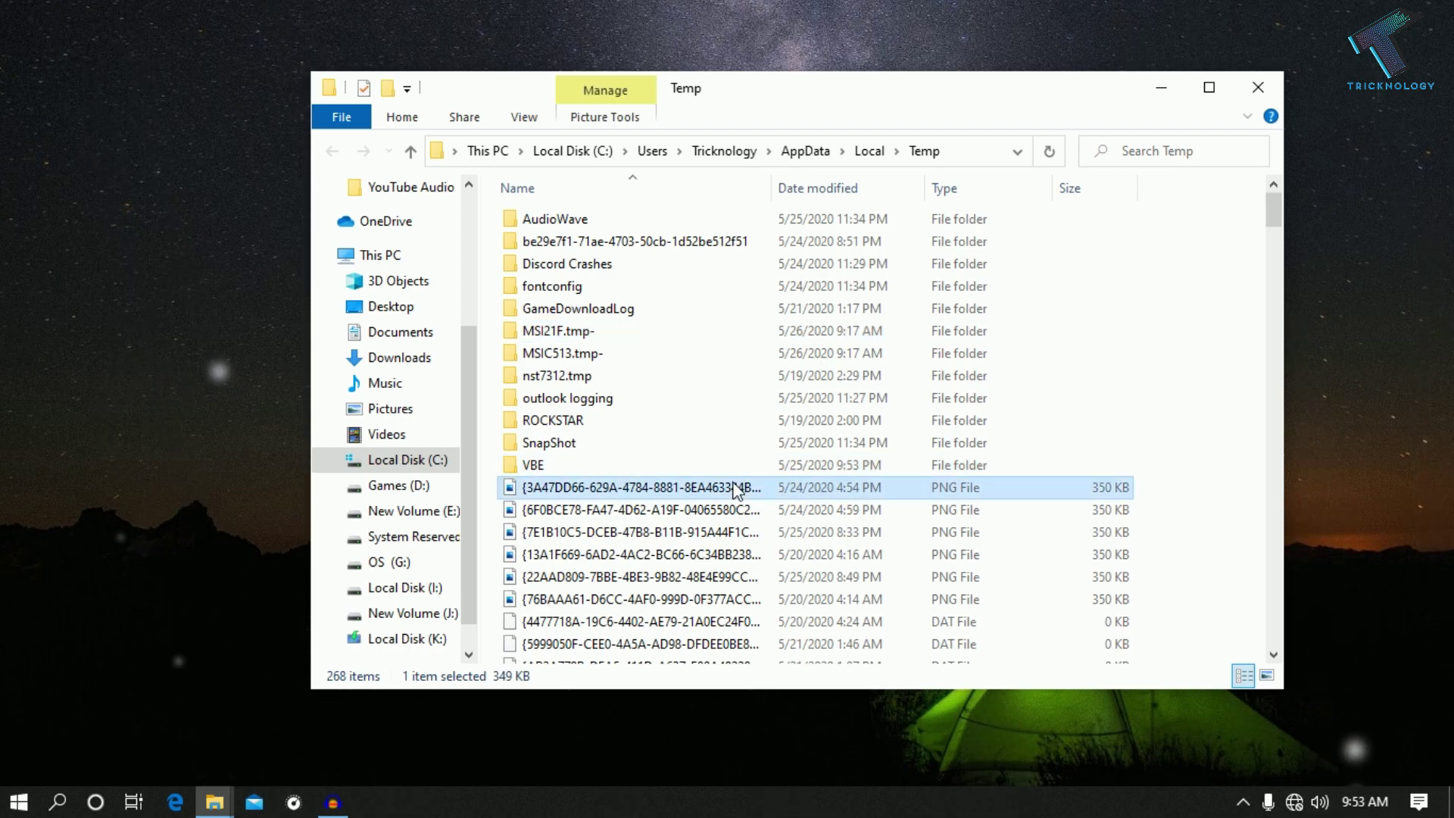
{"action": "key", "text": "ctrl+a"}
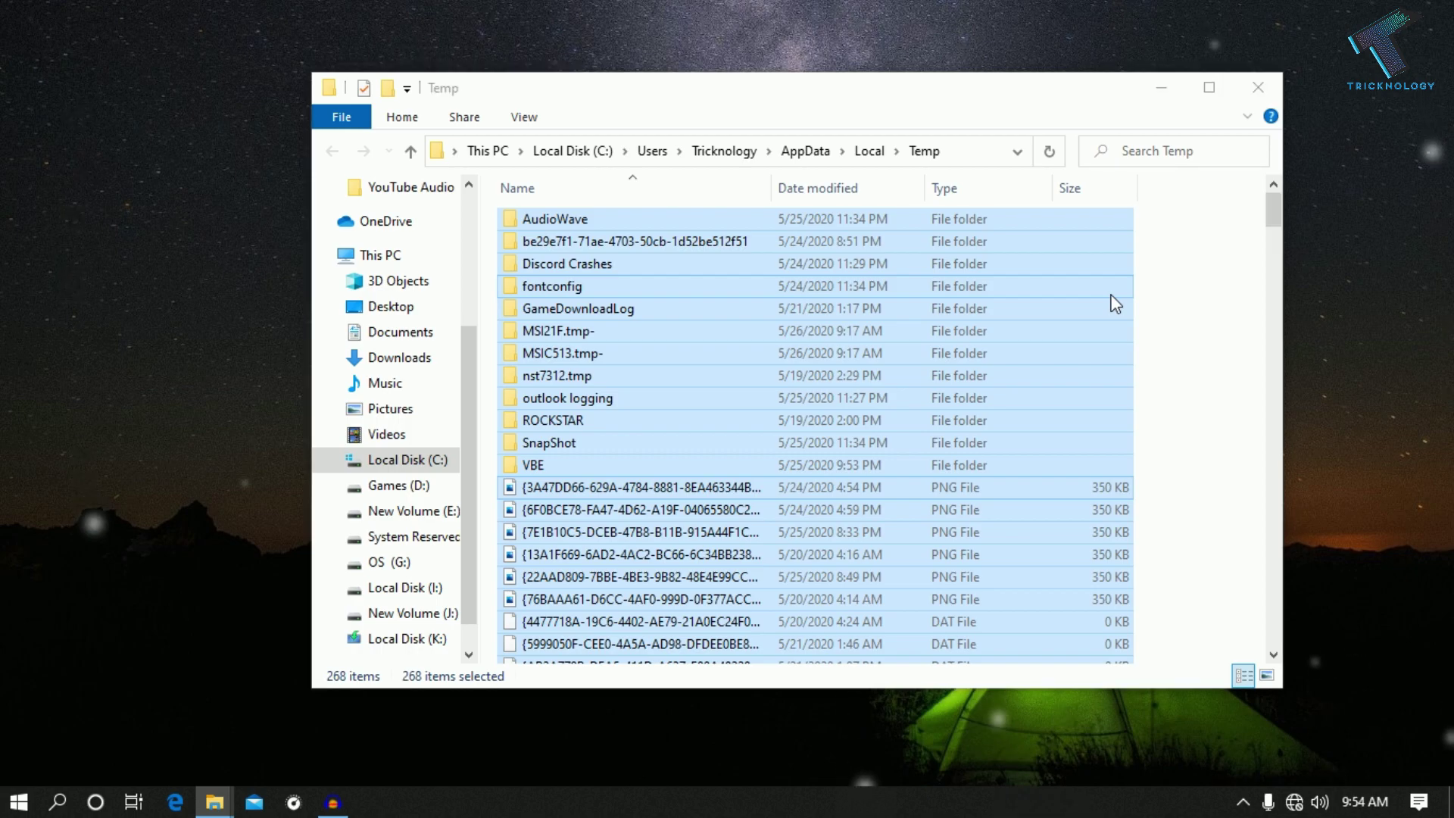
{"action": "key", "text": "shift+Delete"}
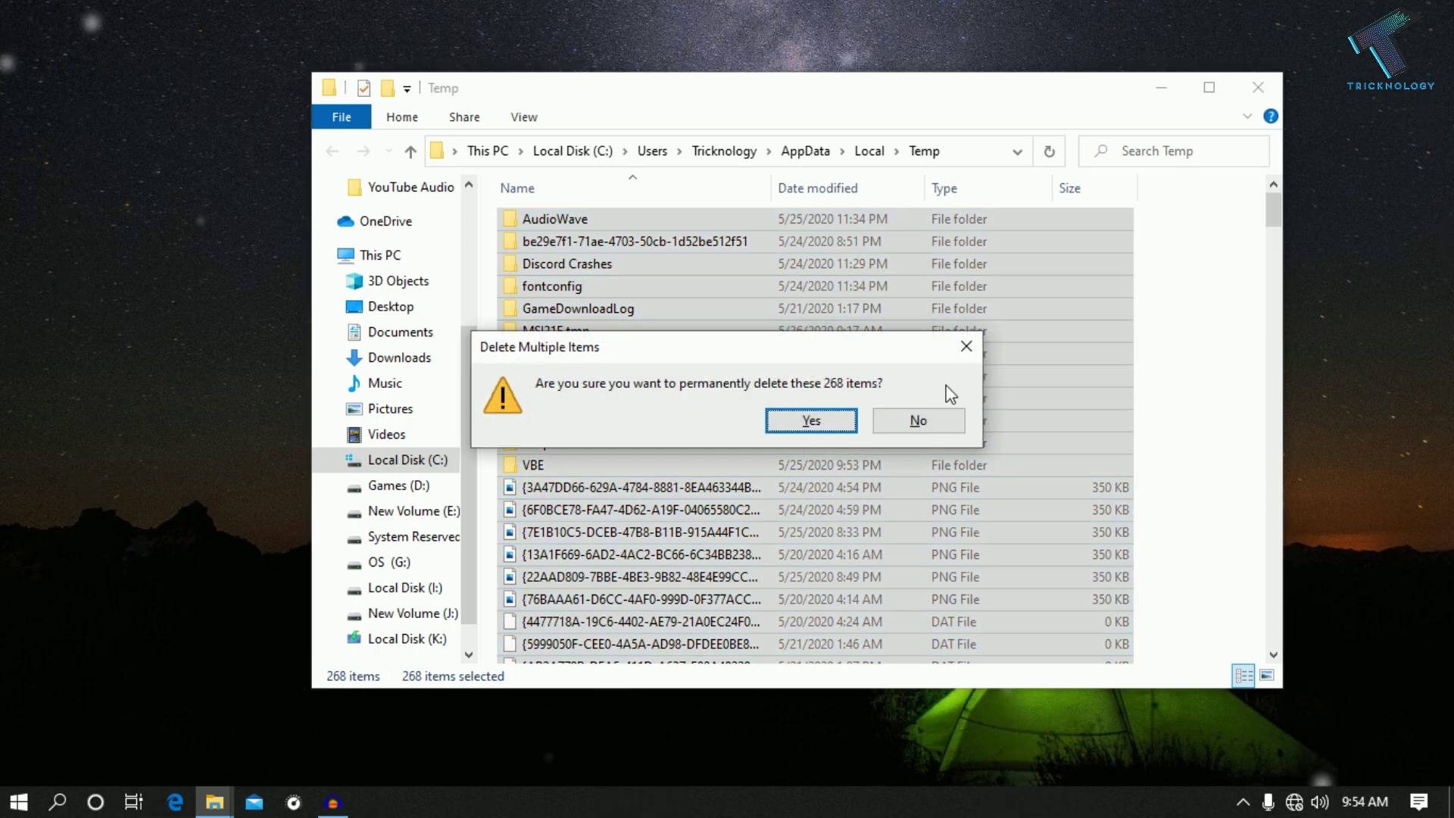
Confirm permanently deleting the 268 temp items, skipping the file still in use.
{"action": "left_click", "coordinate": [846, 416]}
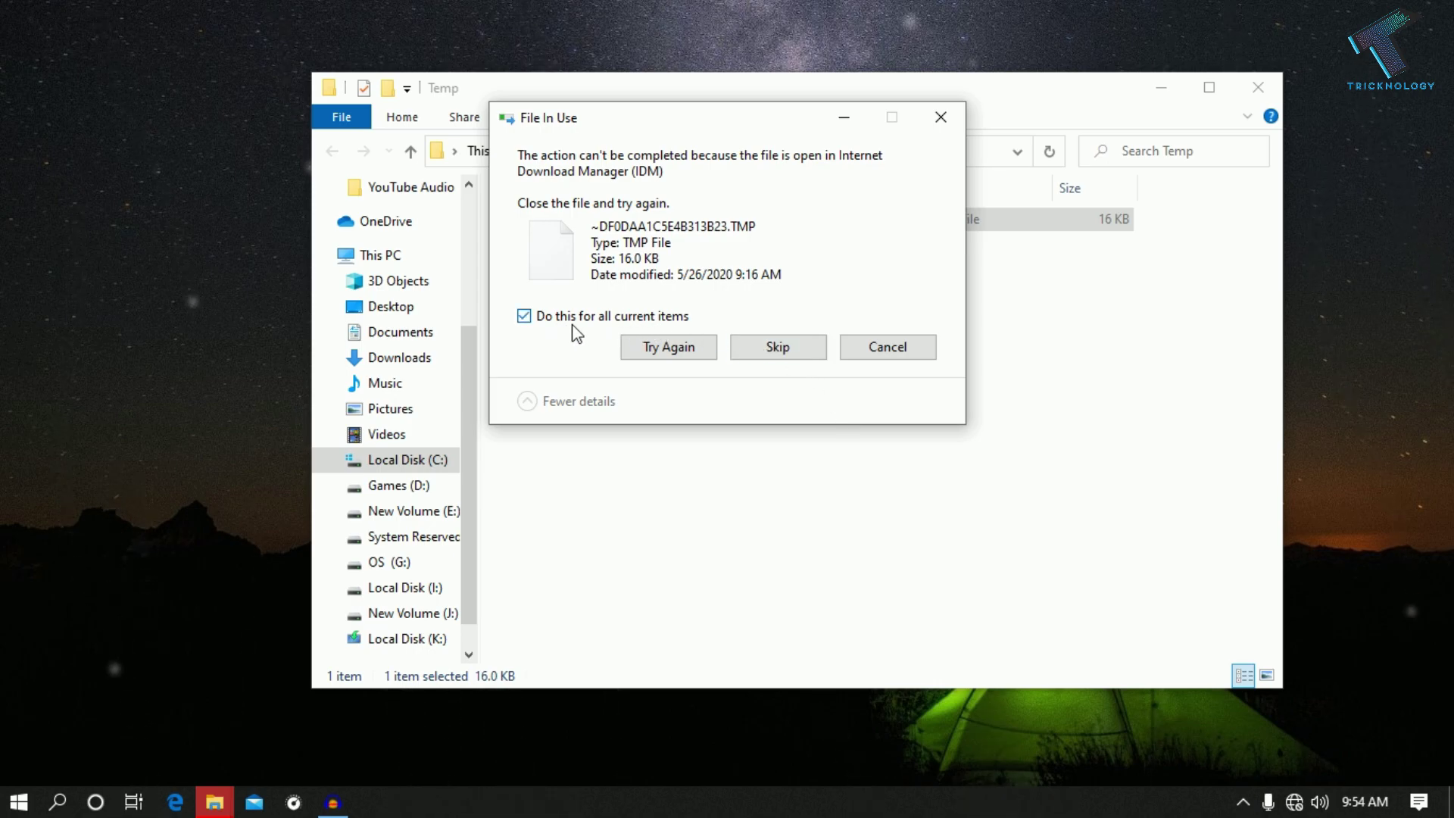
{"action": "left_click", "coordinate": [790, 355]}
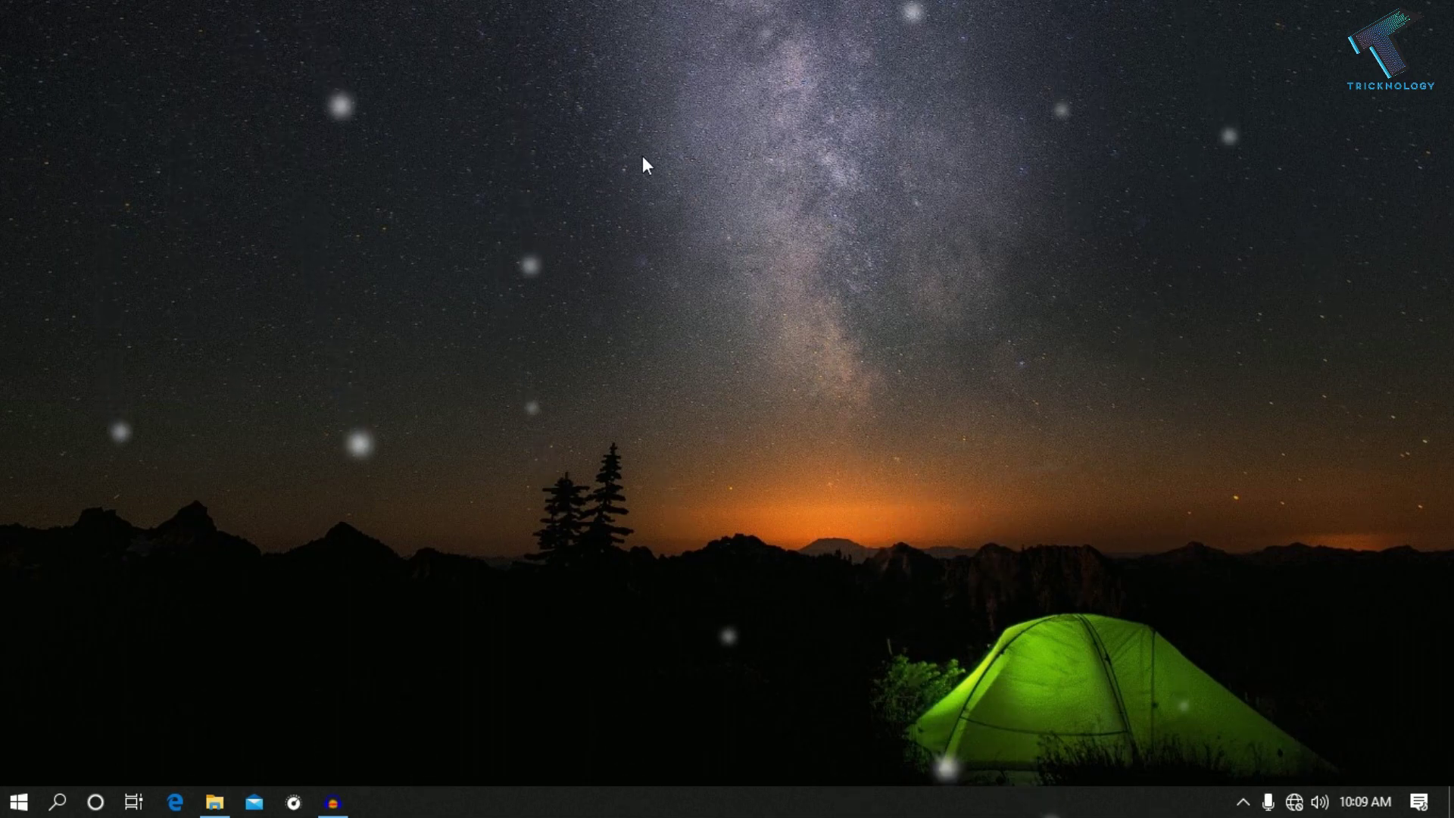
Open the System properties of This PC from File Explorer's navigation pane.
{"action": "left_click", "coordinate": [216, 801]}
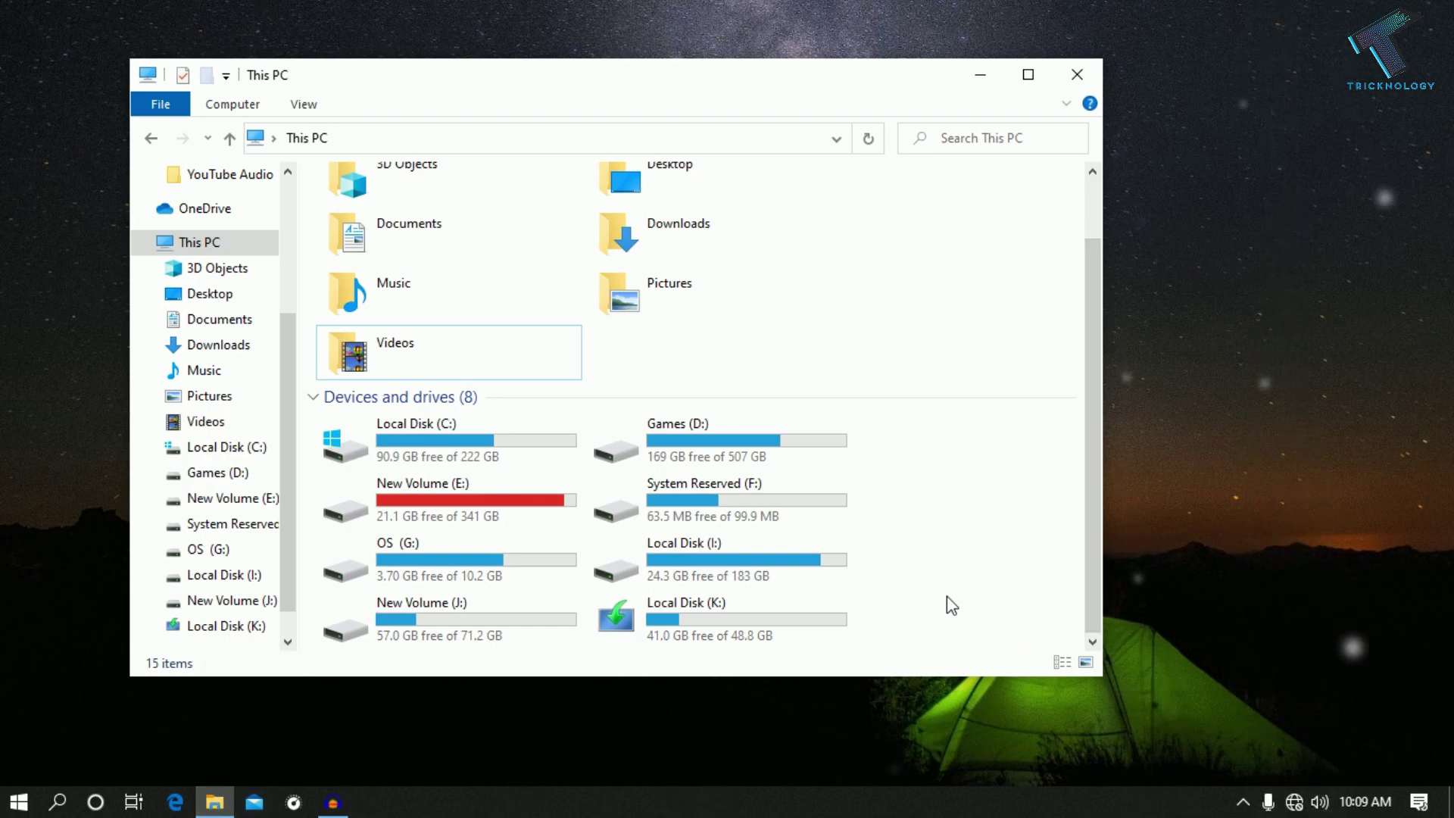
{"action": "right_click", "coordinate": [984, 530]}
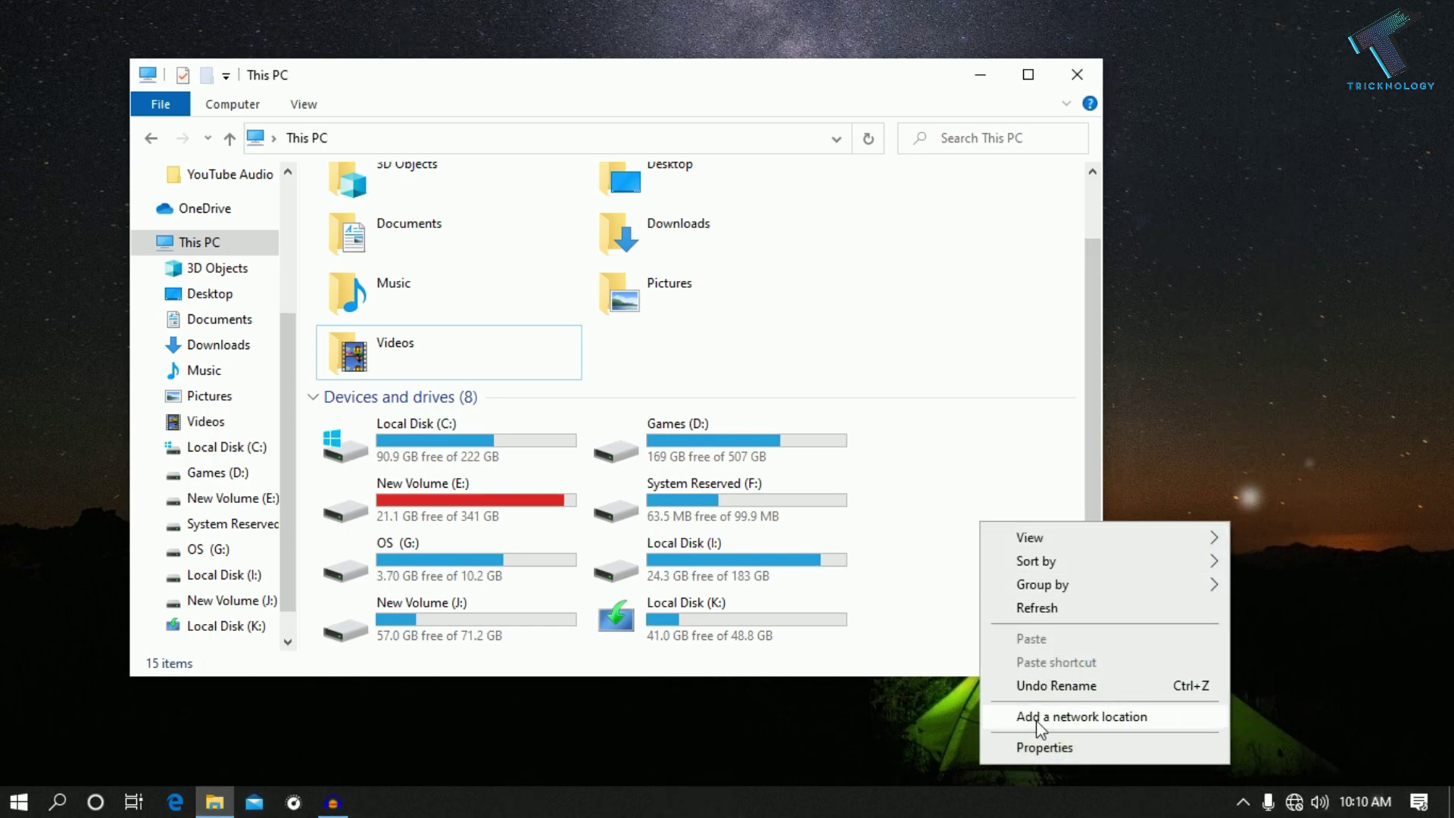
{"action": "left_click", "coordinate": [227, 241]}
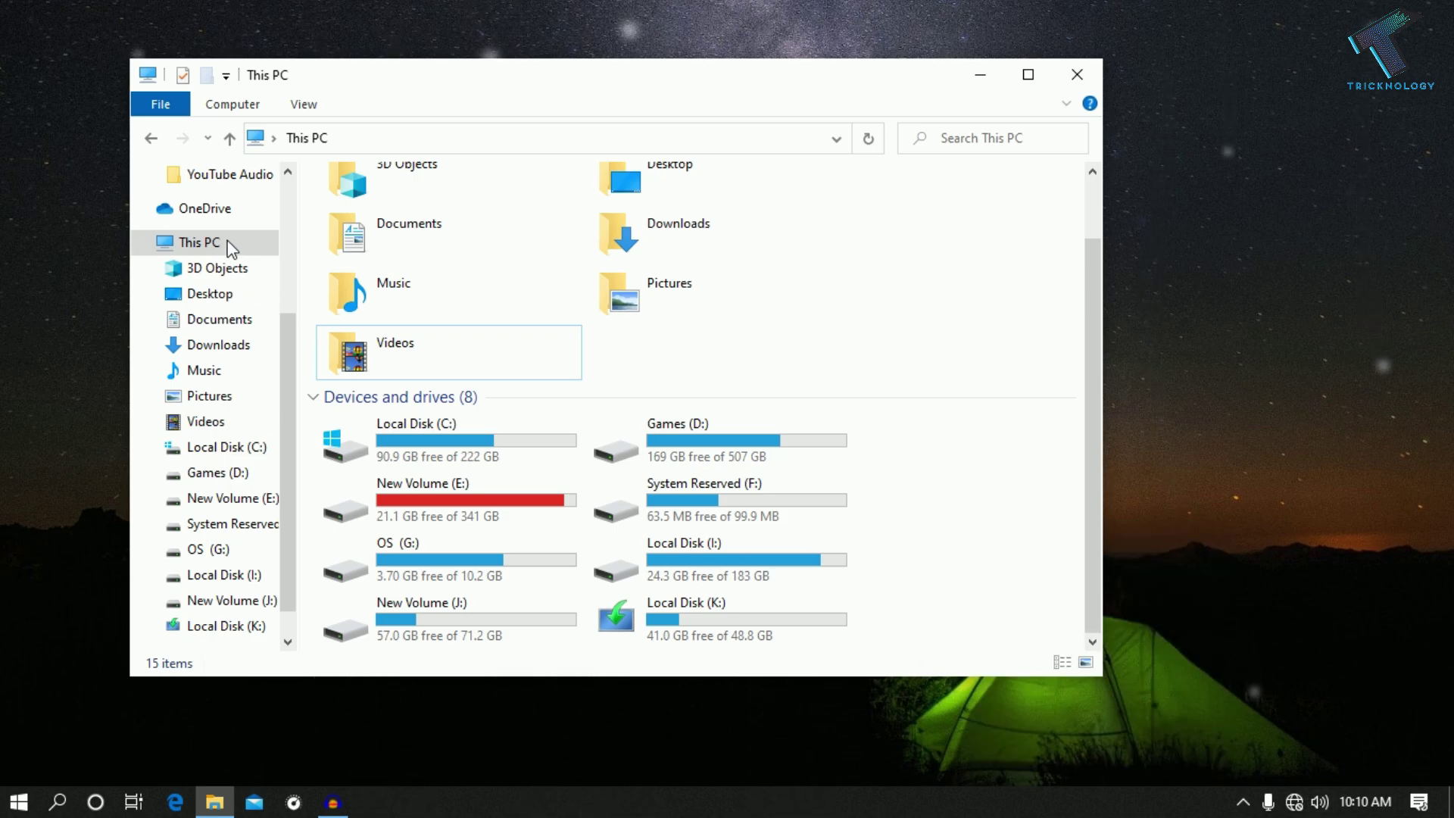
{"action": "right_click", "coordinate": [227, 241]}
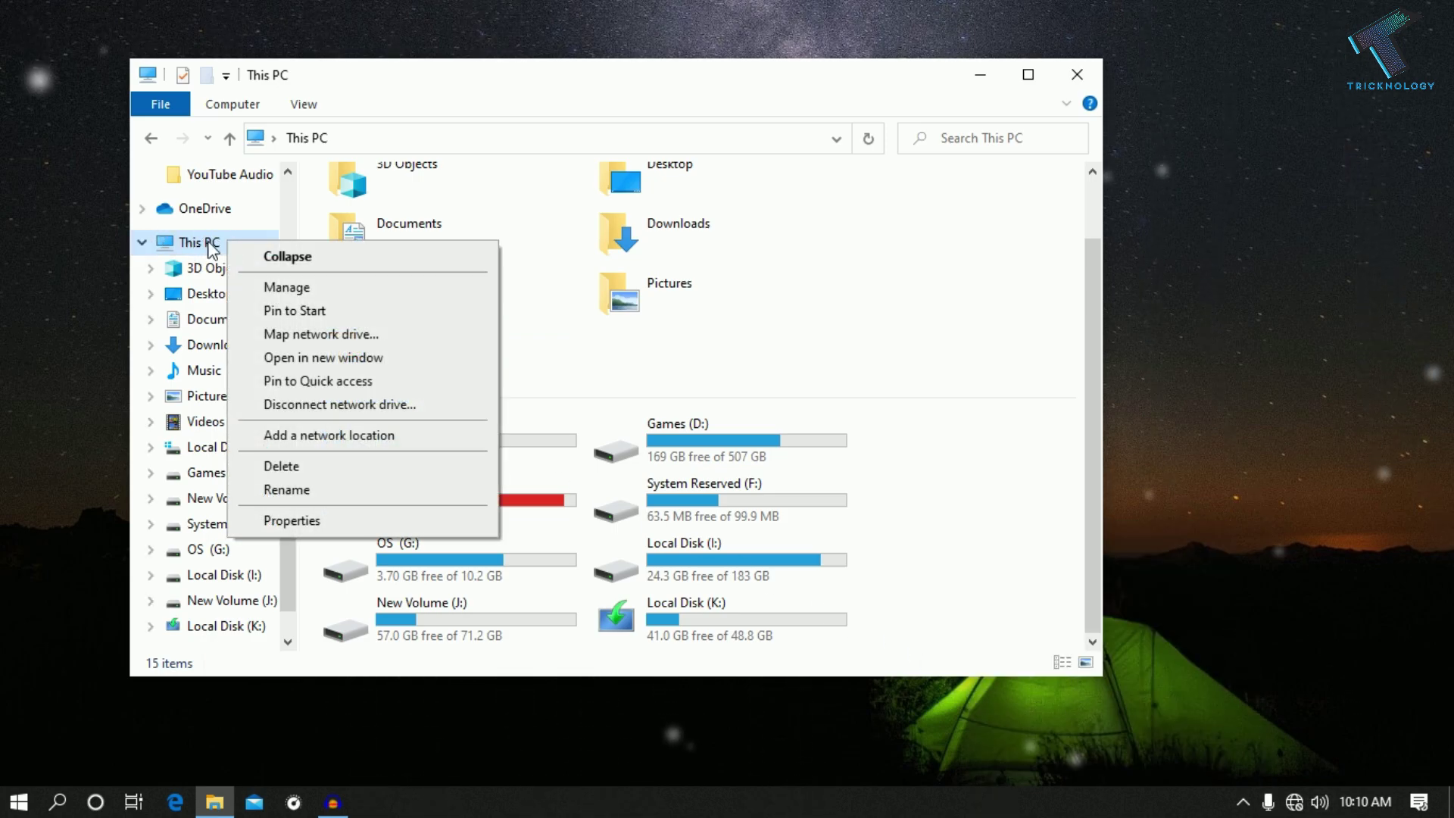
{"action": "left_click", "coordinate": [323, 518]}
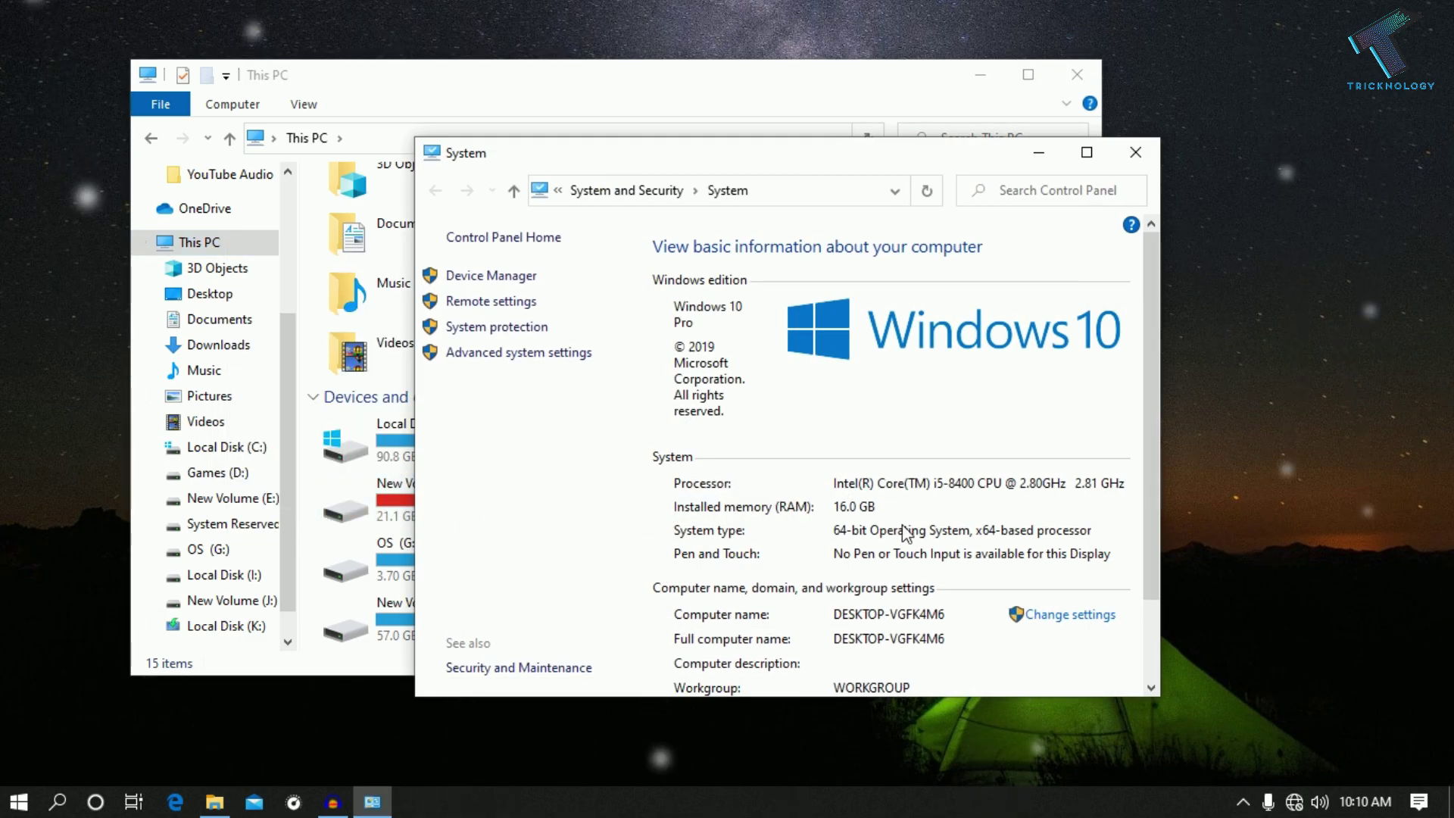
Set visual effects to 'Adjust for best performance' in System Properties' Performance Options.
{"action": "left_click", "coordinate": [1085, 617]}
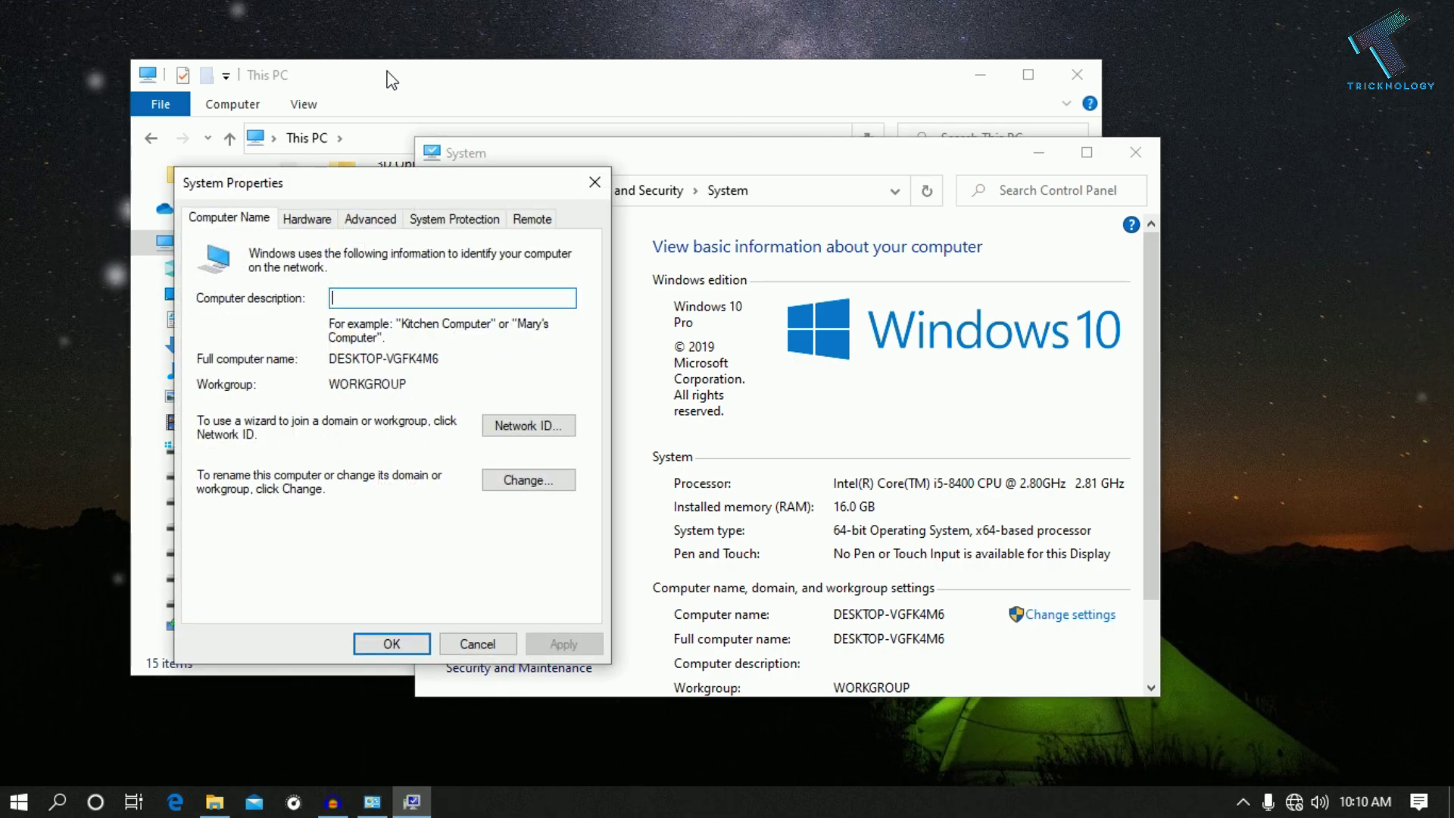
{"action": "left_click_drag", "start_coordinate": [399, 204], "coordinate": [731, 219]}
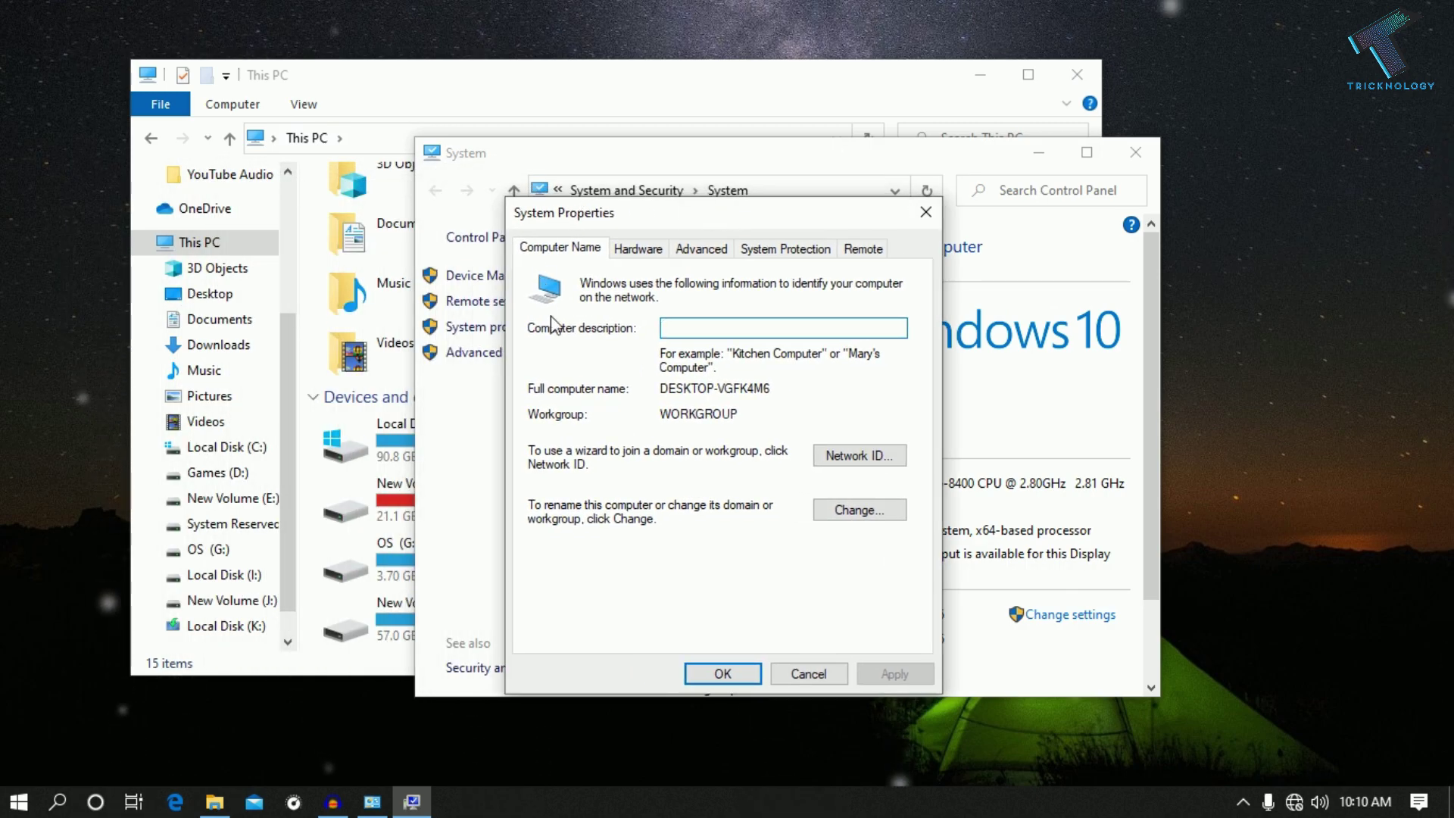
{"action": "left_click", "coordinate": [701, 250]}
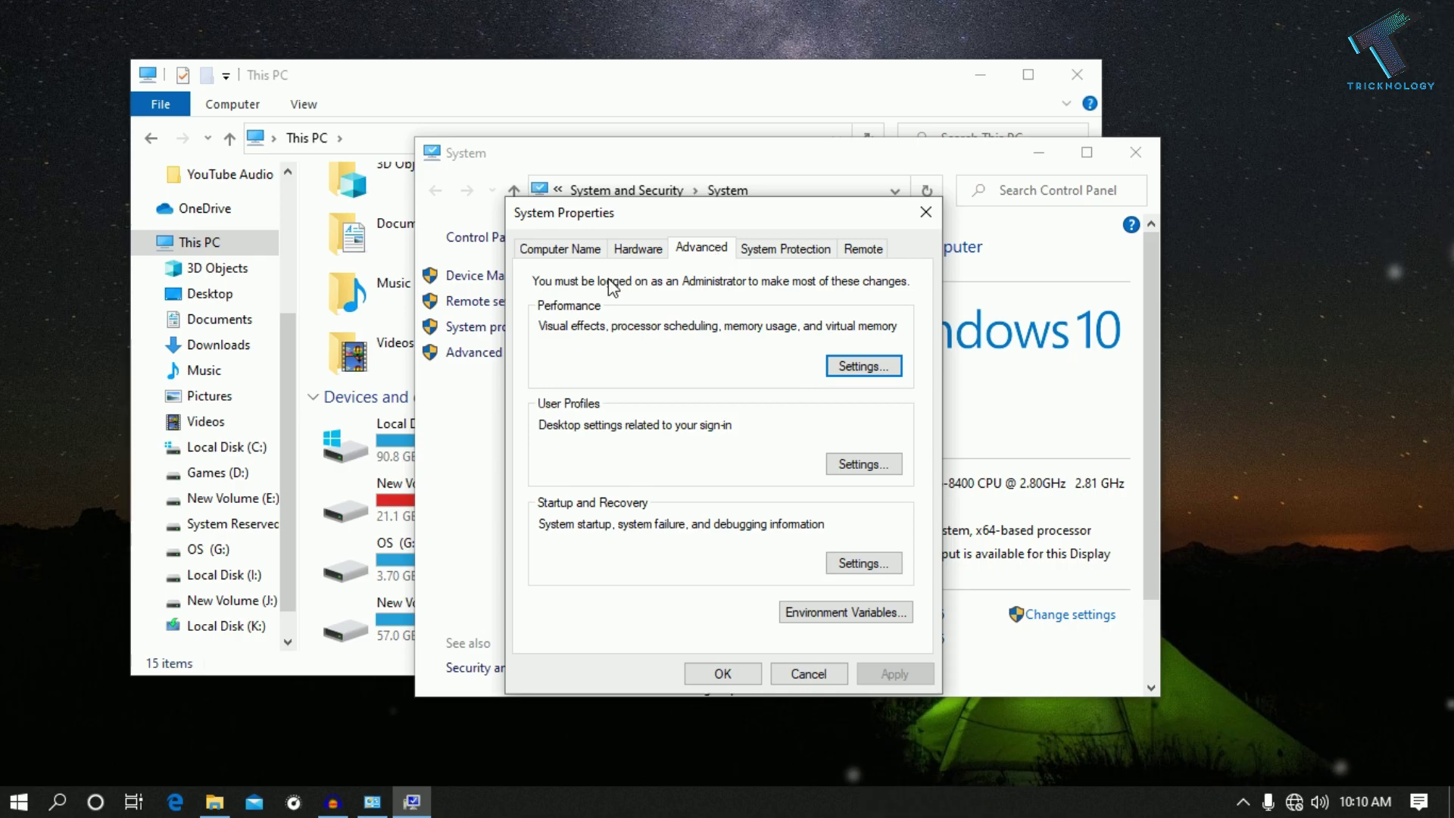
{"action": "left_click", "coordinate": [863, 366]}
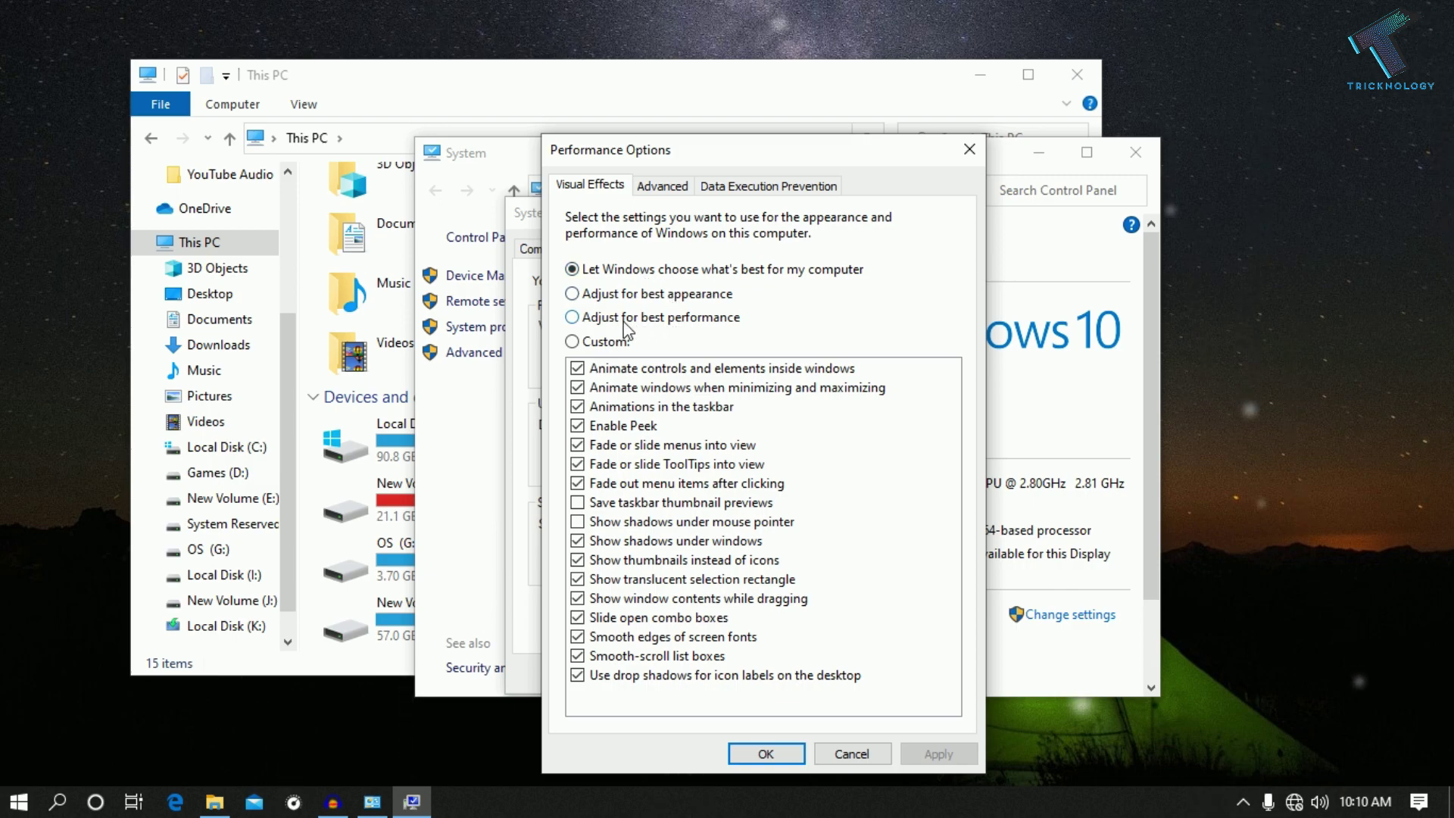
{"action": "left_click", "coordinate": [689, 320]}
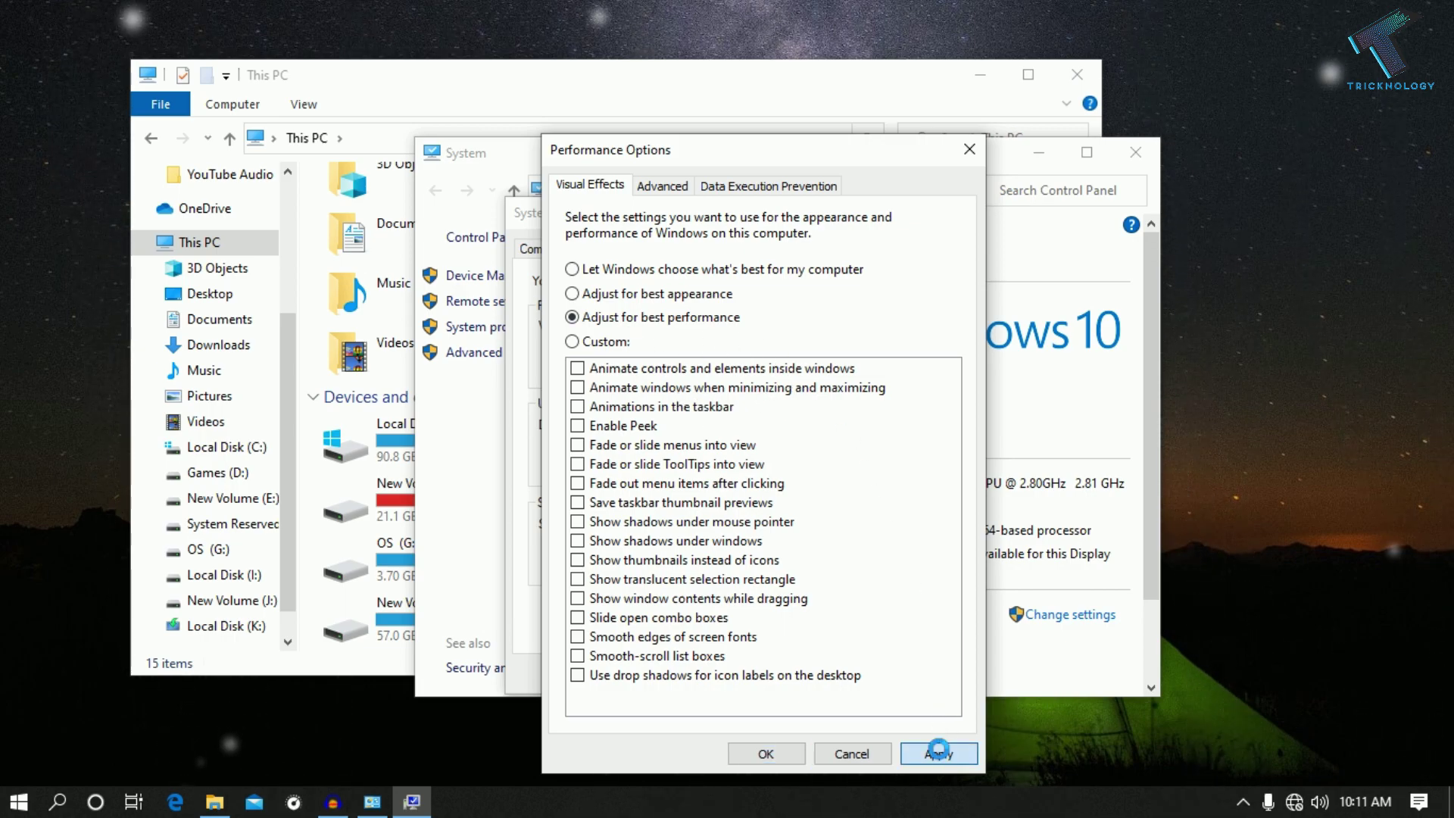
{"action": "left_click", "coordinate": [778, 752]}
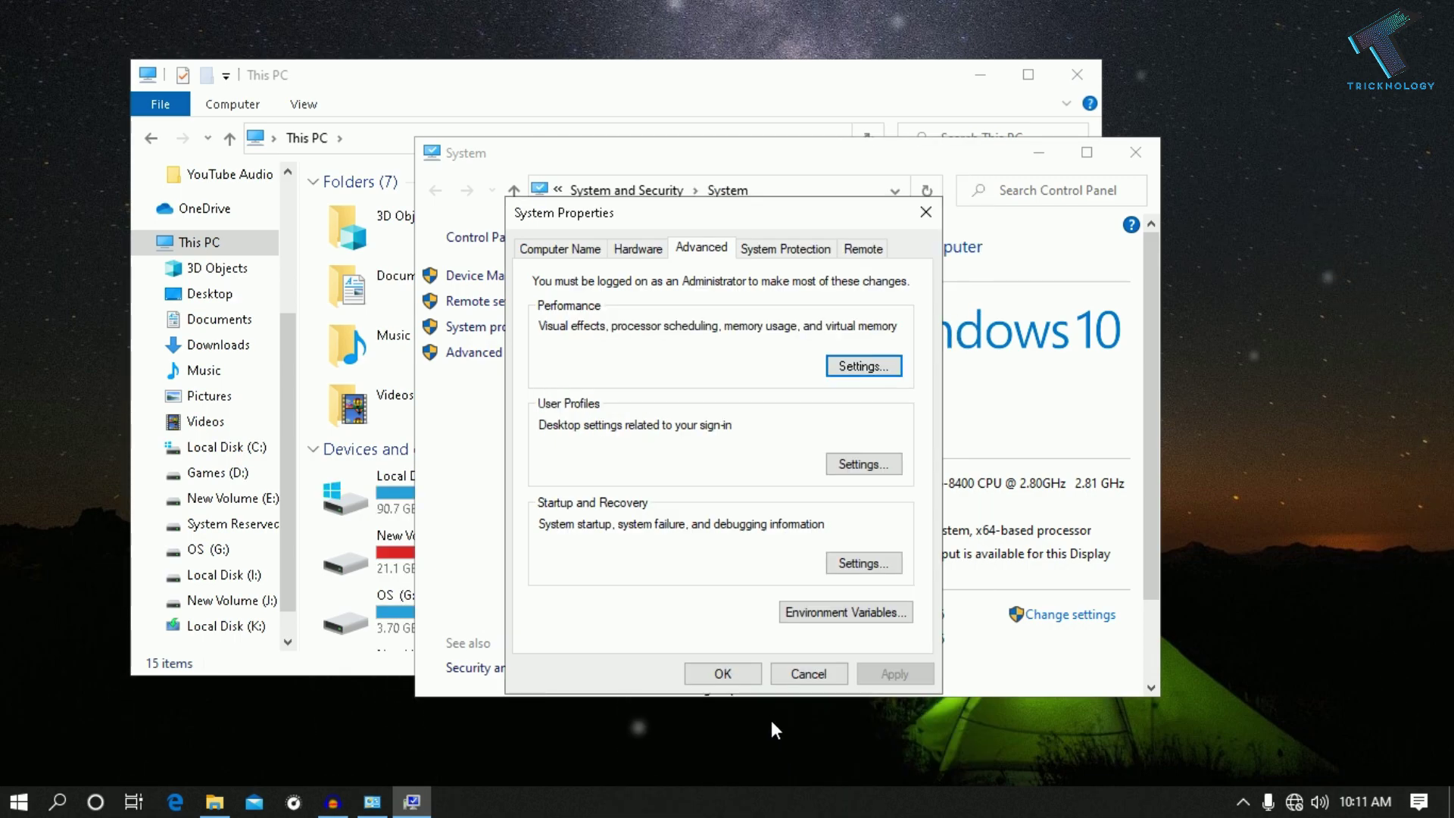
{"action": "left_click", "coordinate": [723, 674]}
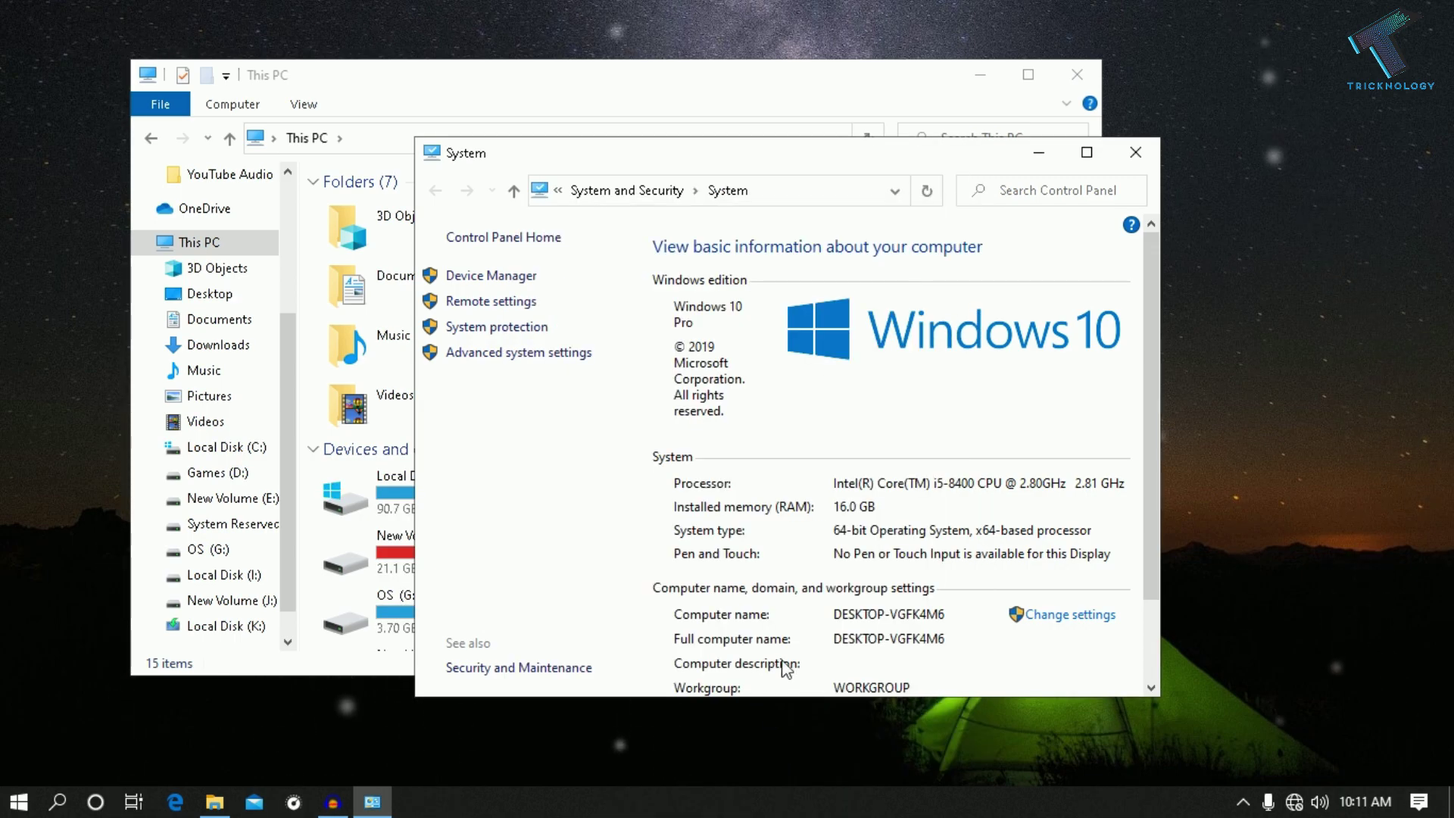
Close the System window and make the This PC window slightly shorter.
{"action": "left_click", "coordinate": [1134, 163]}
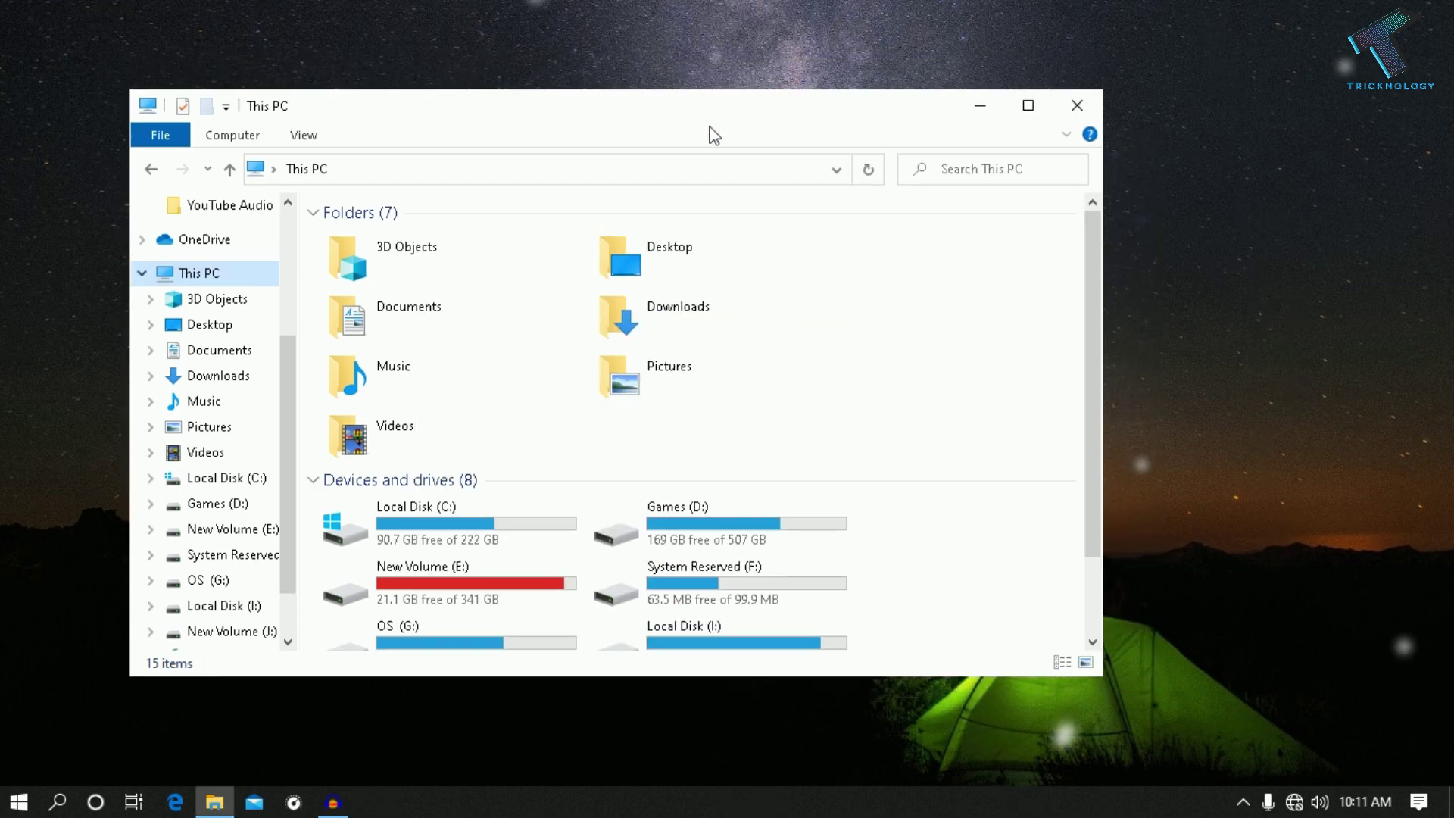
{"action": "left_click_drag", "start_coordinate": [703, 95], "coordinate": [697, 120]}
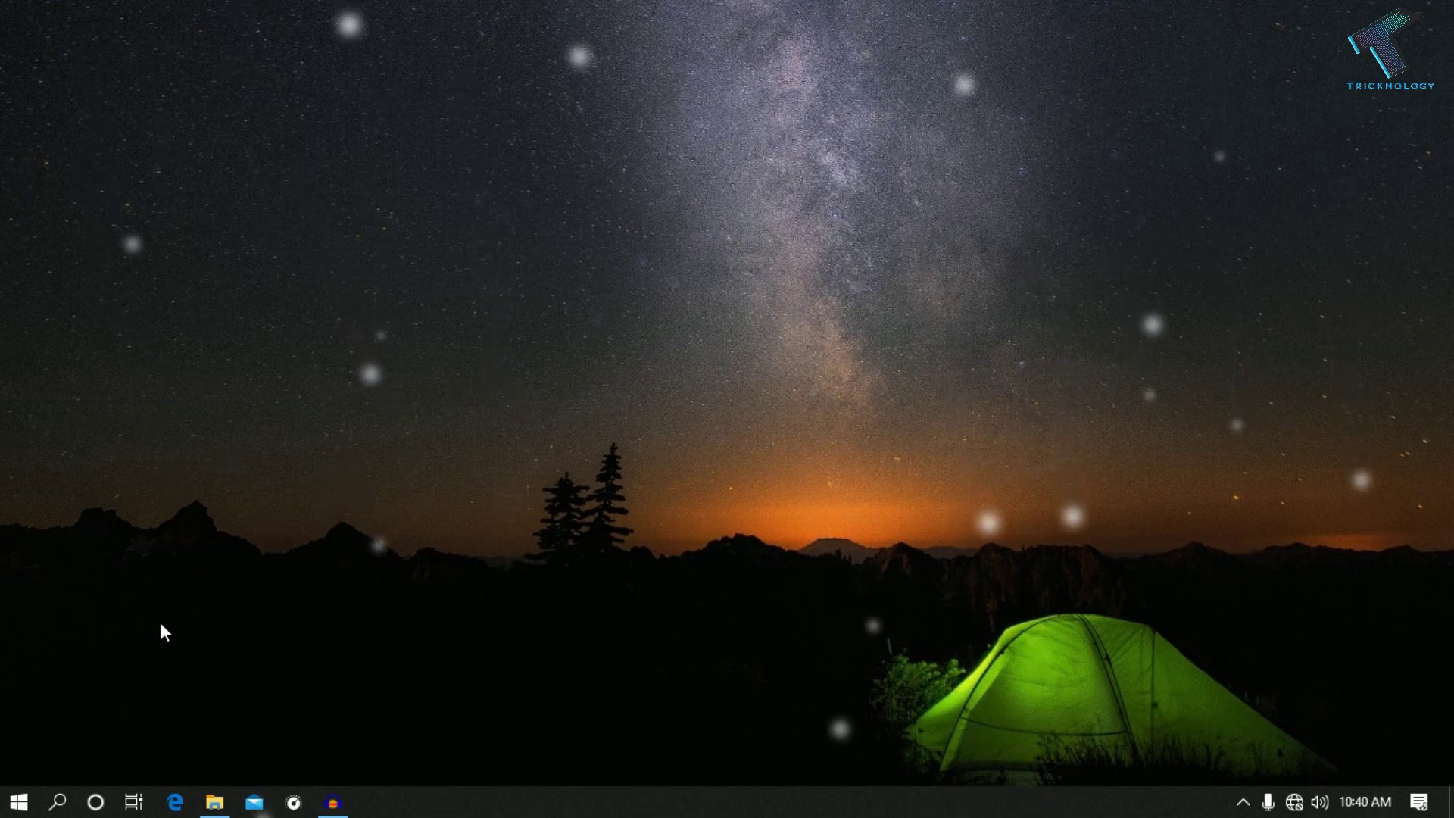
Open the power plan settings from Start search and maximize Power Options.
{"action": "left_click", "coordinate": [15, 804]}
{"action": "type", "text": "power plan"}
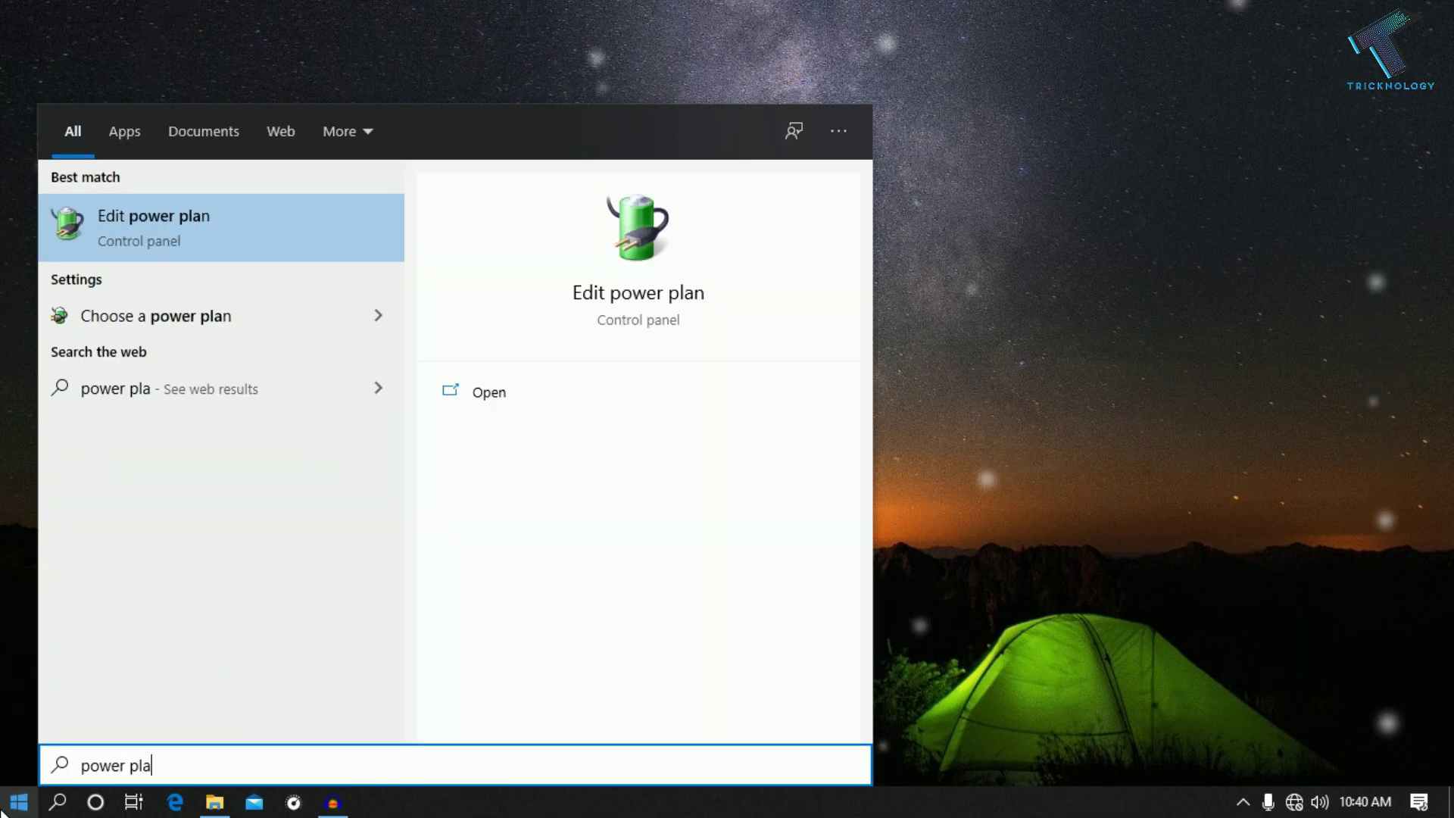
{"action": "left_click", "coordinate": [207, 332]}
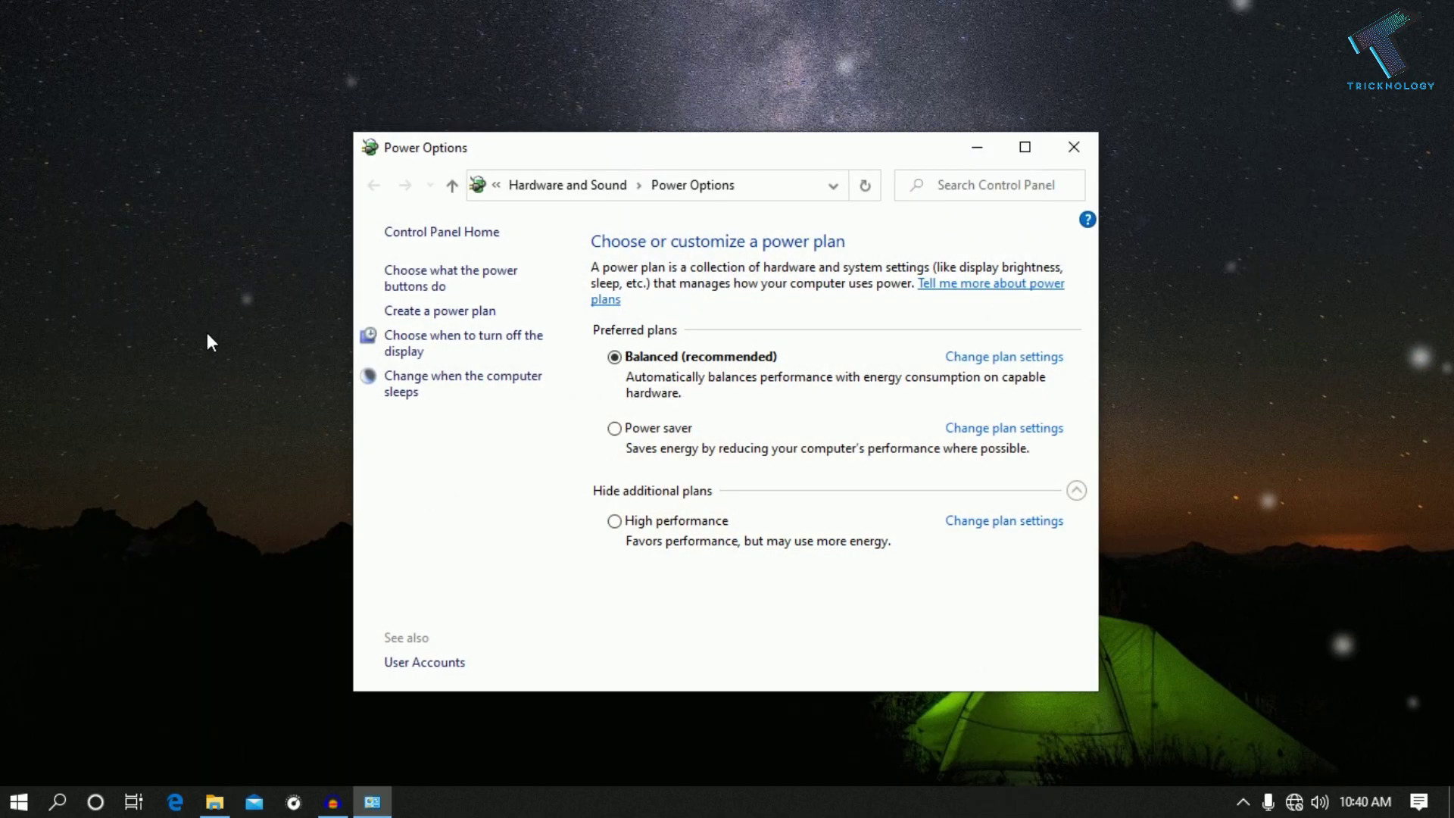
{"action": "double_click", "coordinate": [658, 151]}
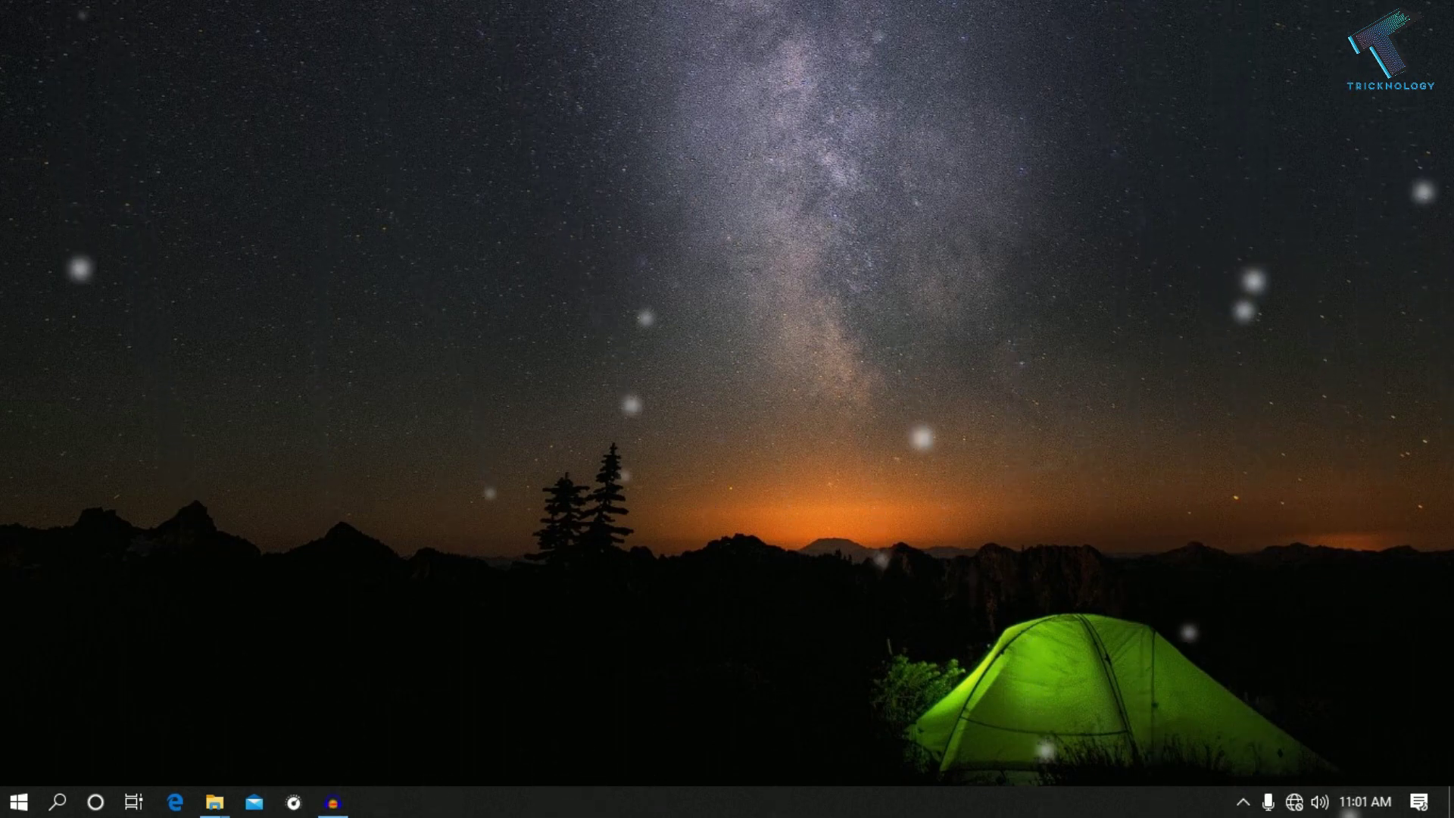
Open Task Manager on the Startup tab.
{"action": "right_click", "coordinate": [628, 807]}
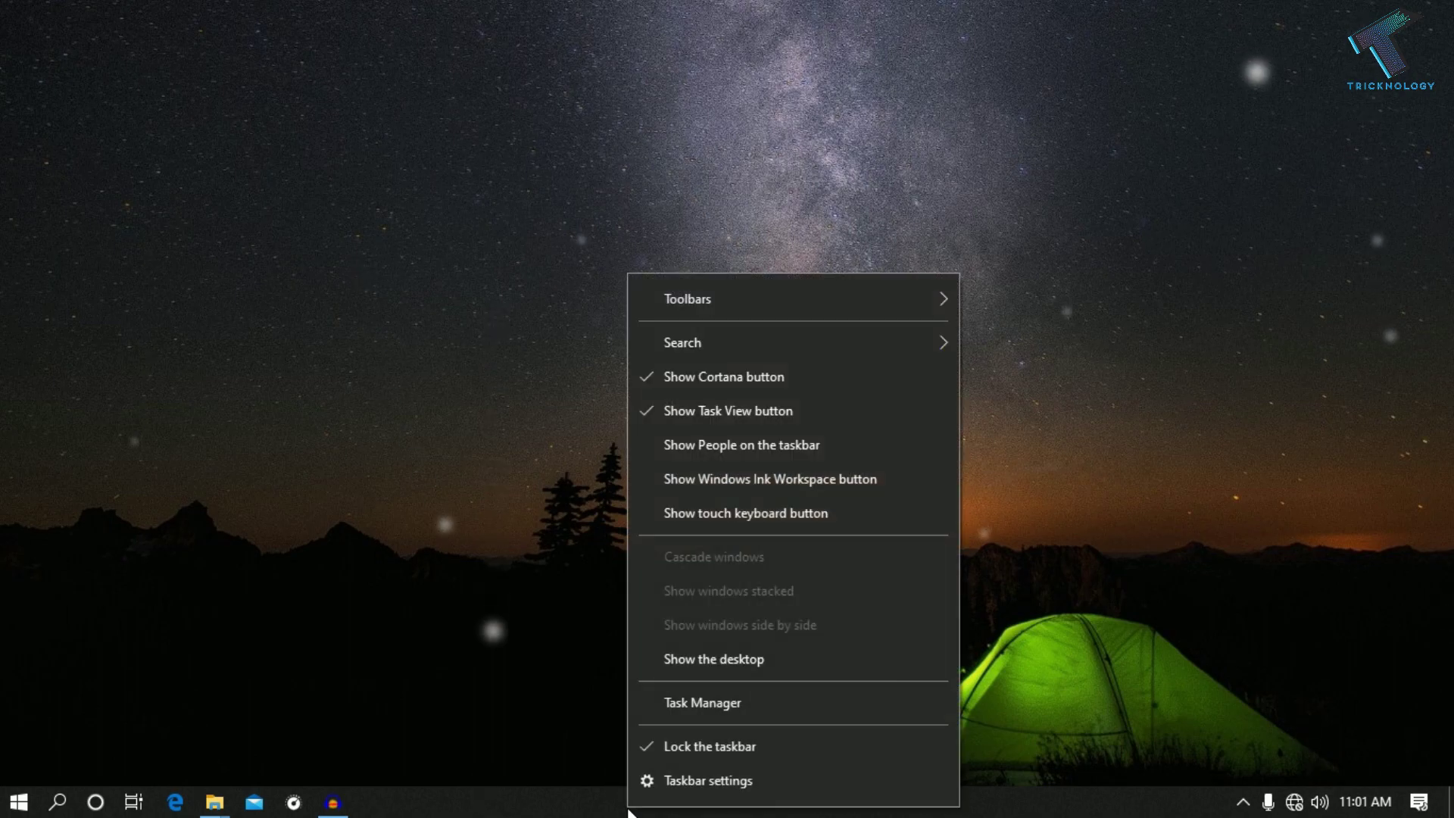
{"action": "left_click", "coordinate": [688, 711]}
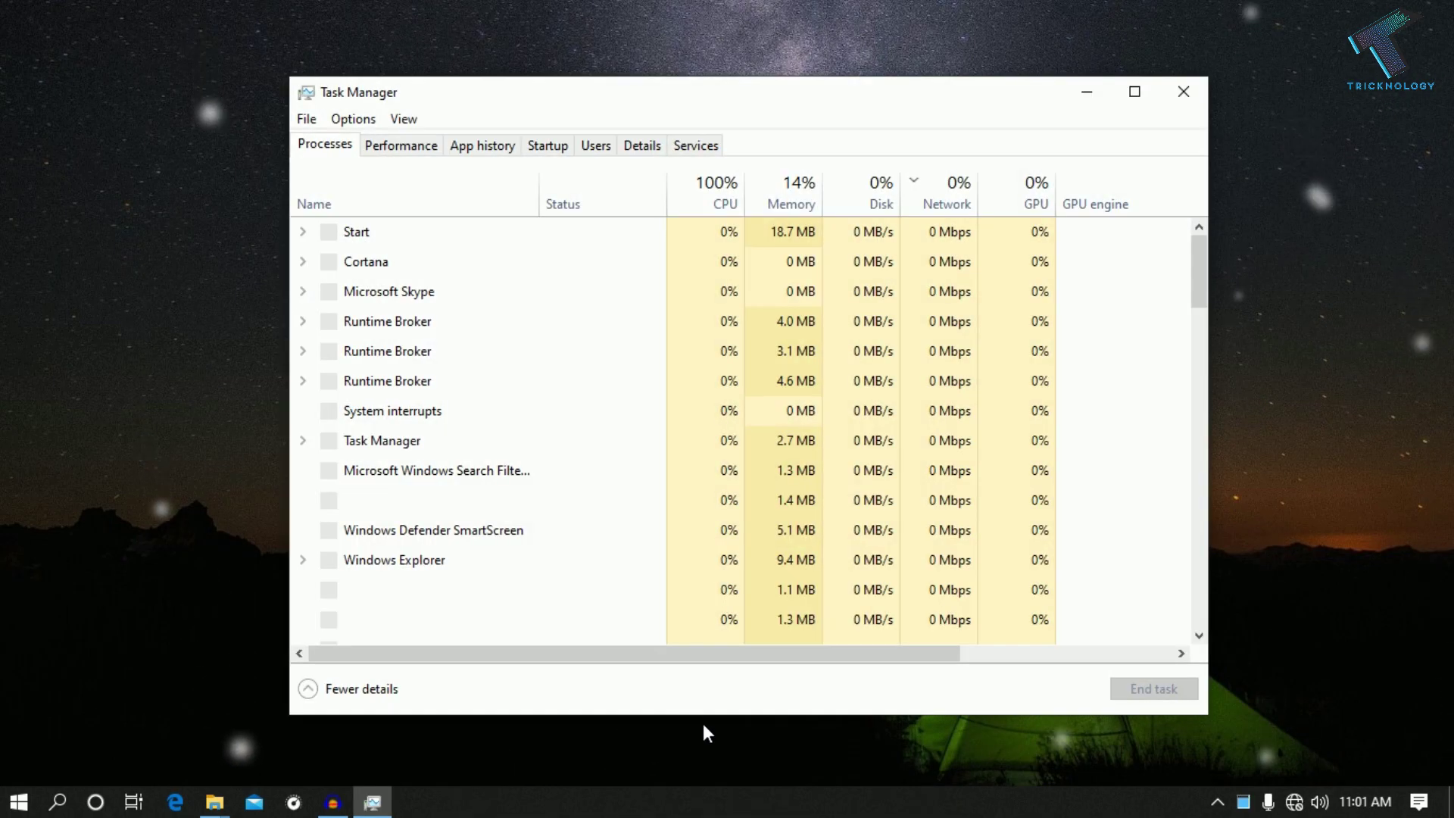
{"action": "left_click_drag", "start_coordinate": [536, 103], "coordinate": [565, 87]}
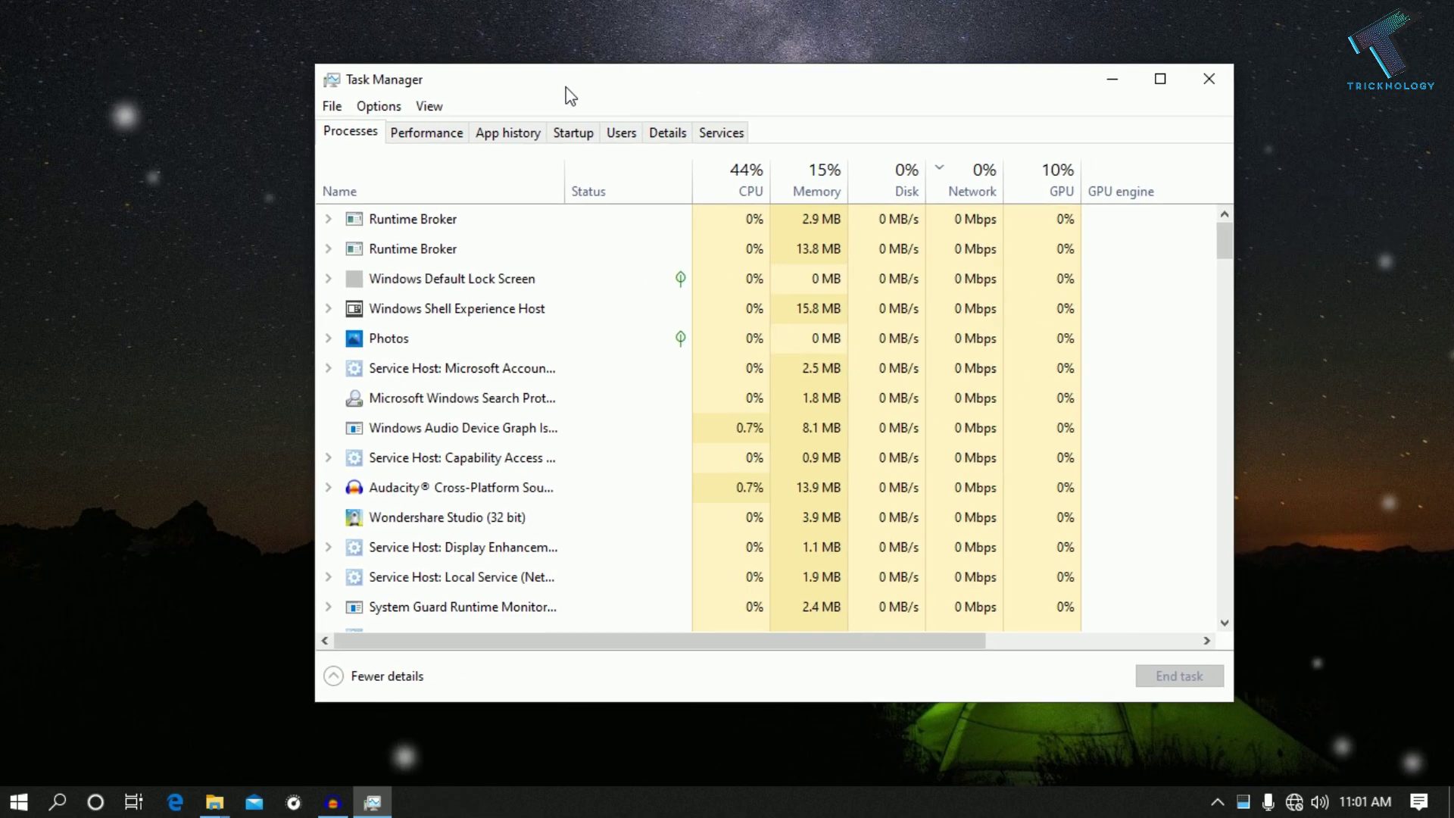
{"action": "left_click", "coordinate": [574, 141]}
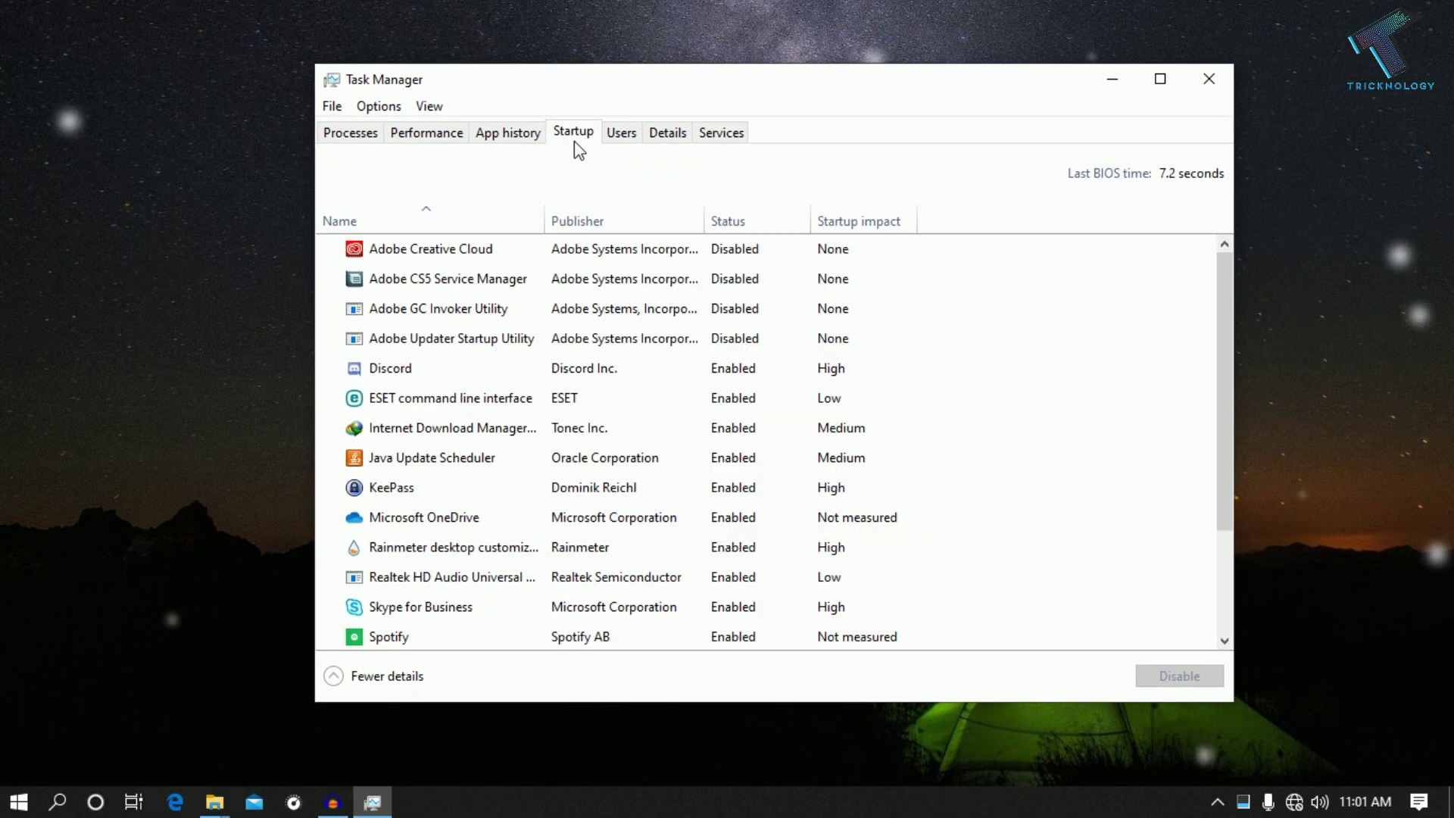
{"action": "left_click_drag", "start_coordinate": [1221, 308], "coordinate": [1184, 261]}
{"action": "scroll", "coordinate": [1184, 261], "scroll_direction": "up", "scroll_amount": 1}
{"action": "left_click_drag", "start_coordinate": [1225, 373], "coordinate": [1210, 499]}
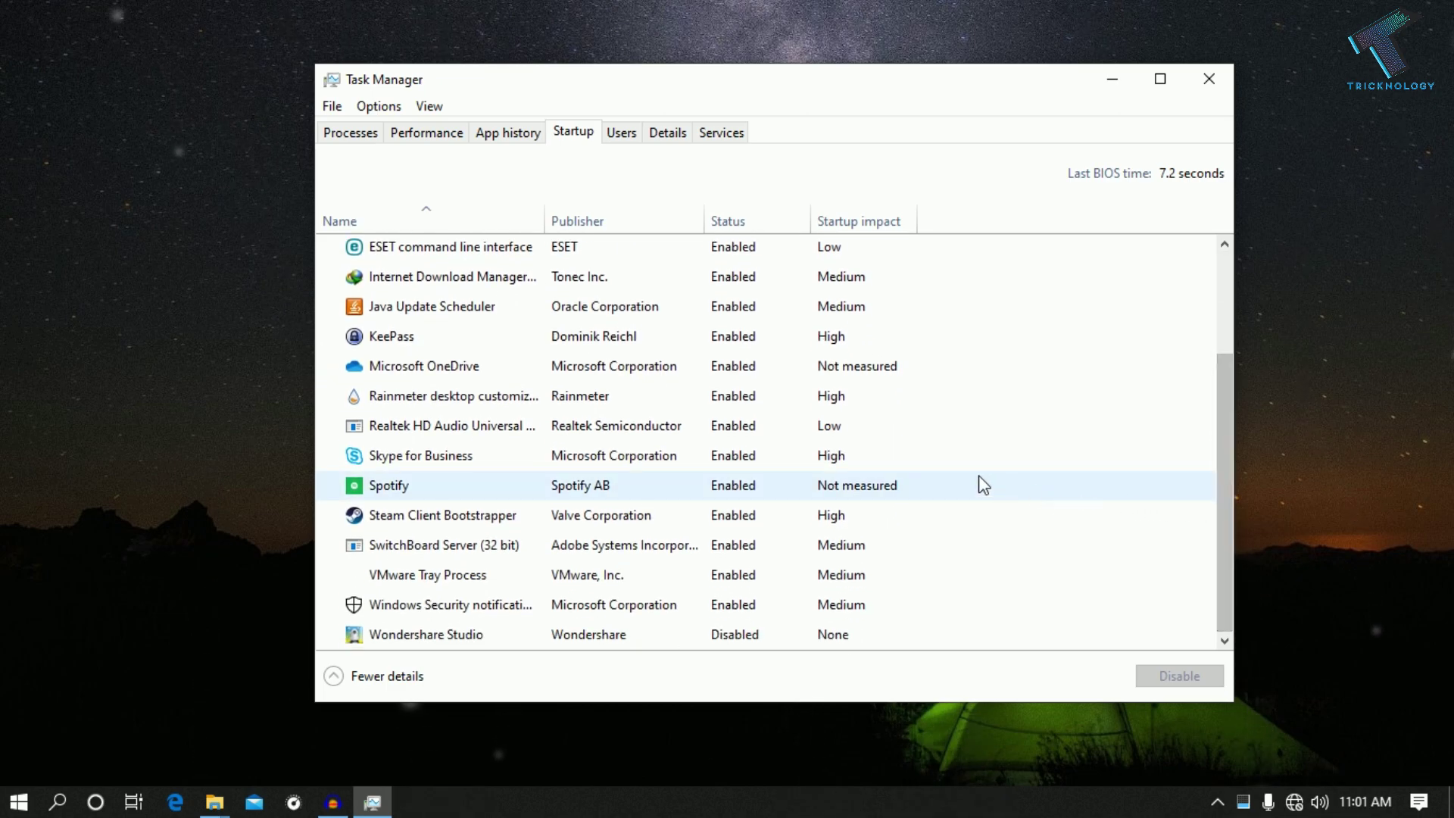
Disable Skype for Business, Spotify, Steam Client Bootstrapper and Microsoft OneDrive at startup.
{"action": "left_click", "coordinate": [744, 457]}
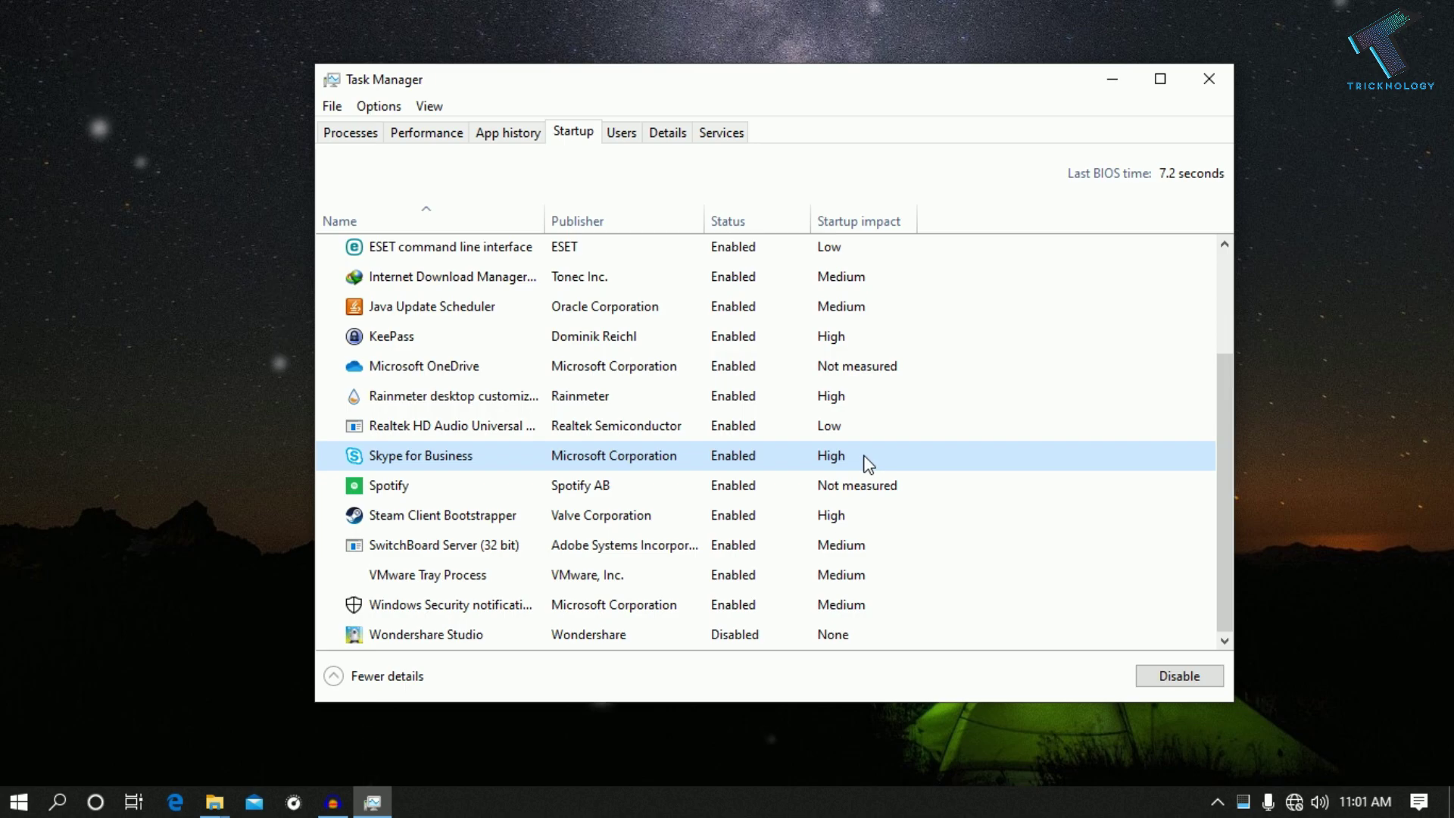
{"action": "left_click", "coordinate": [1149, 675]}
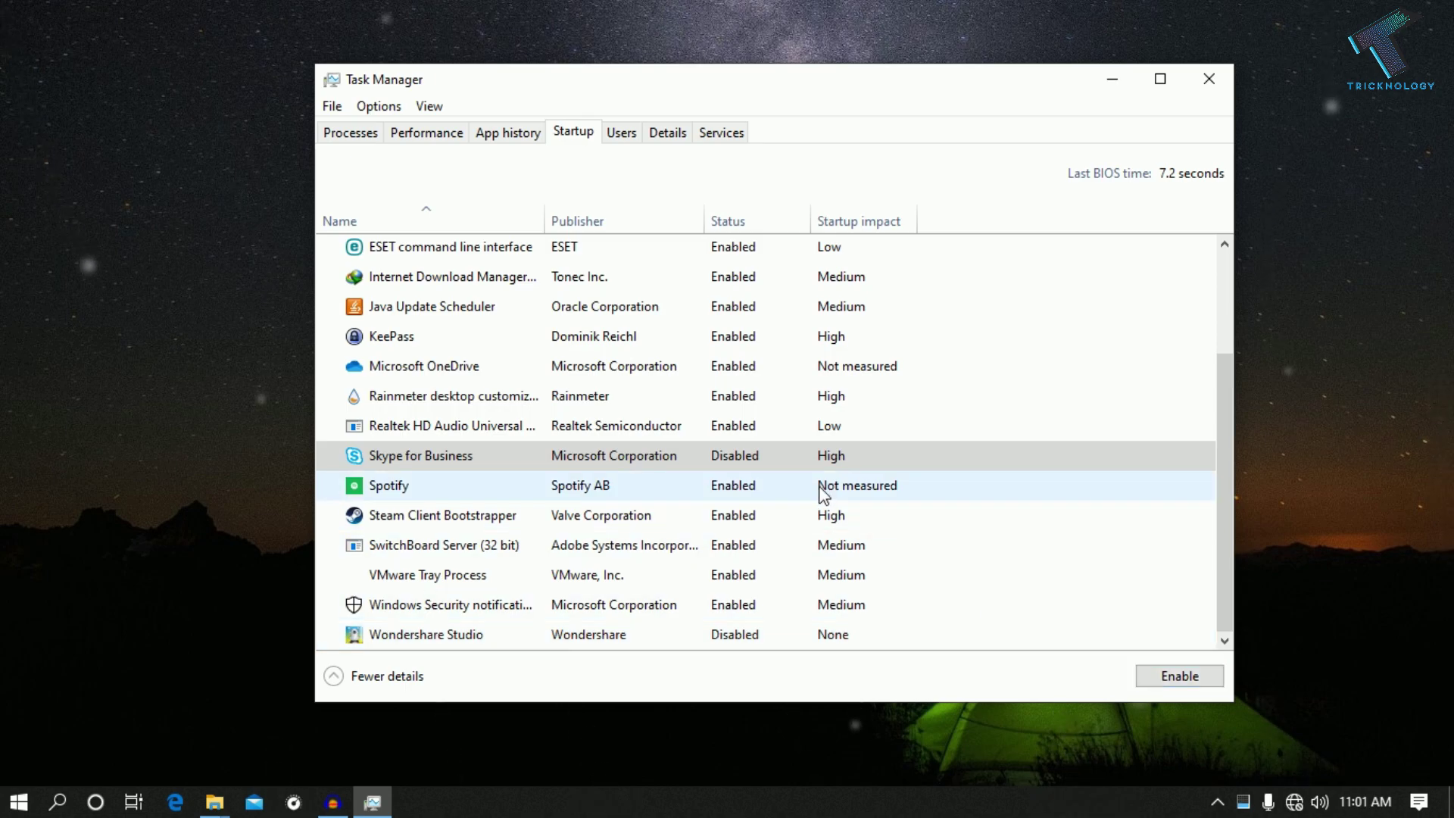
{"action": "left_click", "coordinate": [980, 493]}
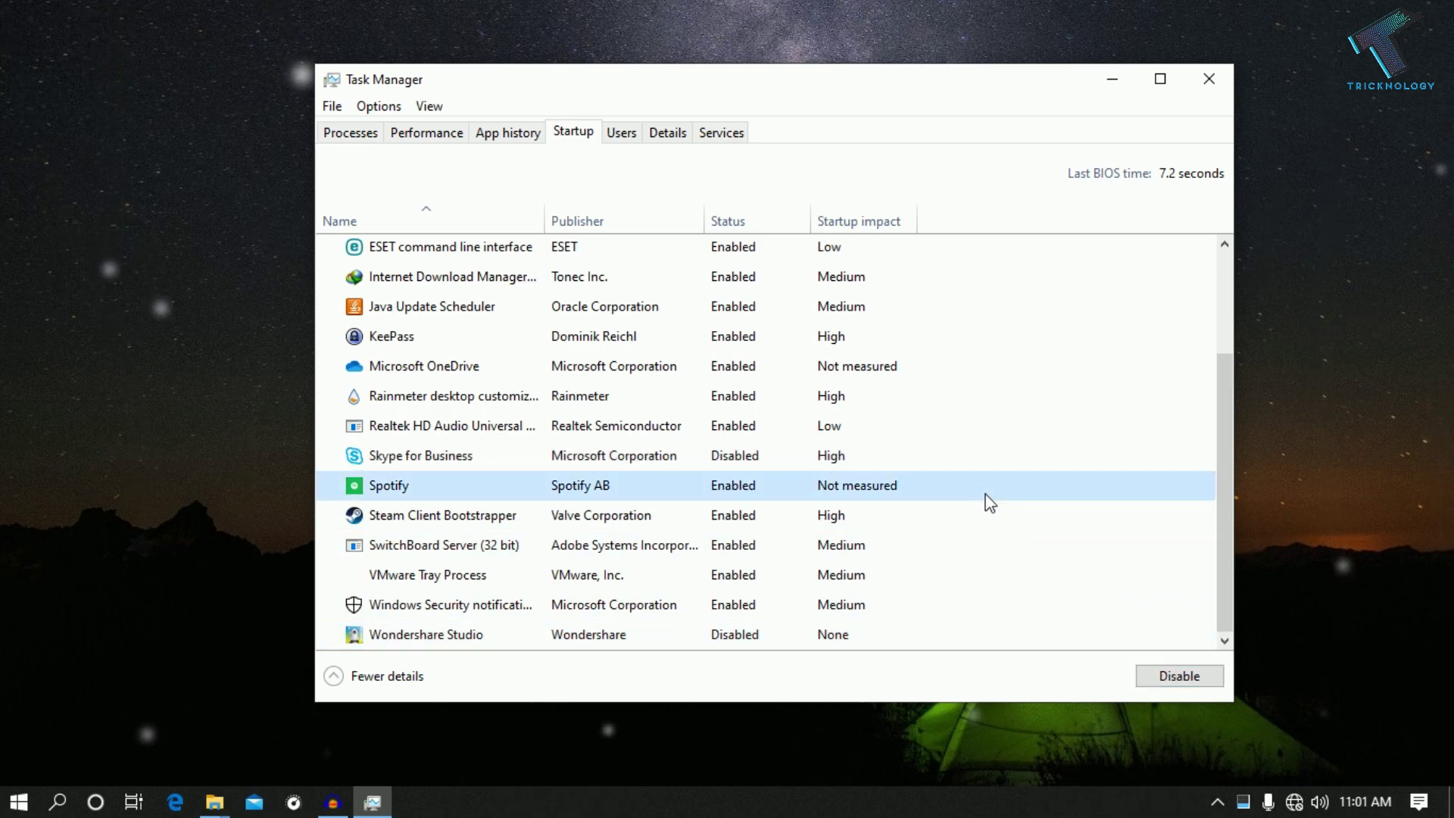
{"action": "left_click", "coordinate": [1166, 678]}
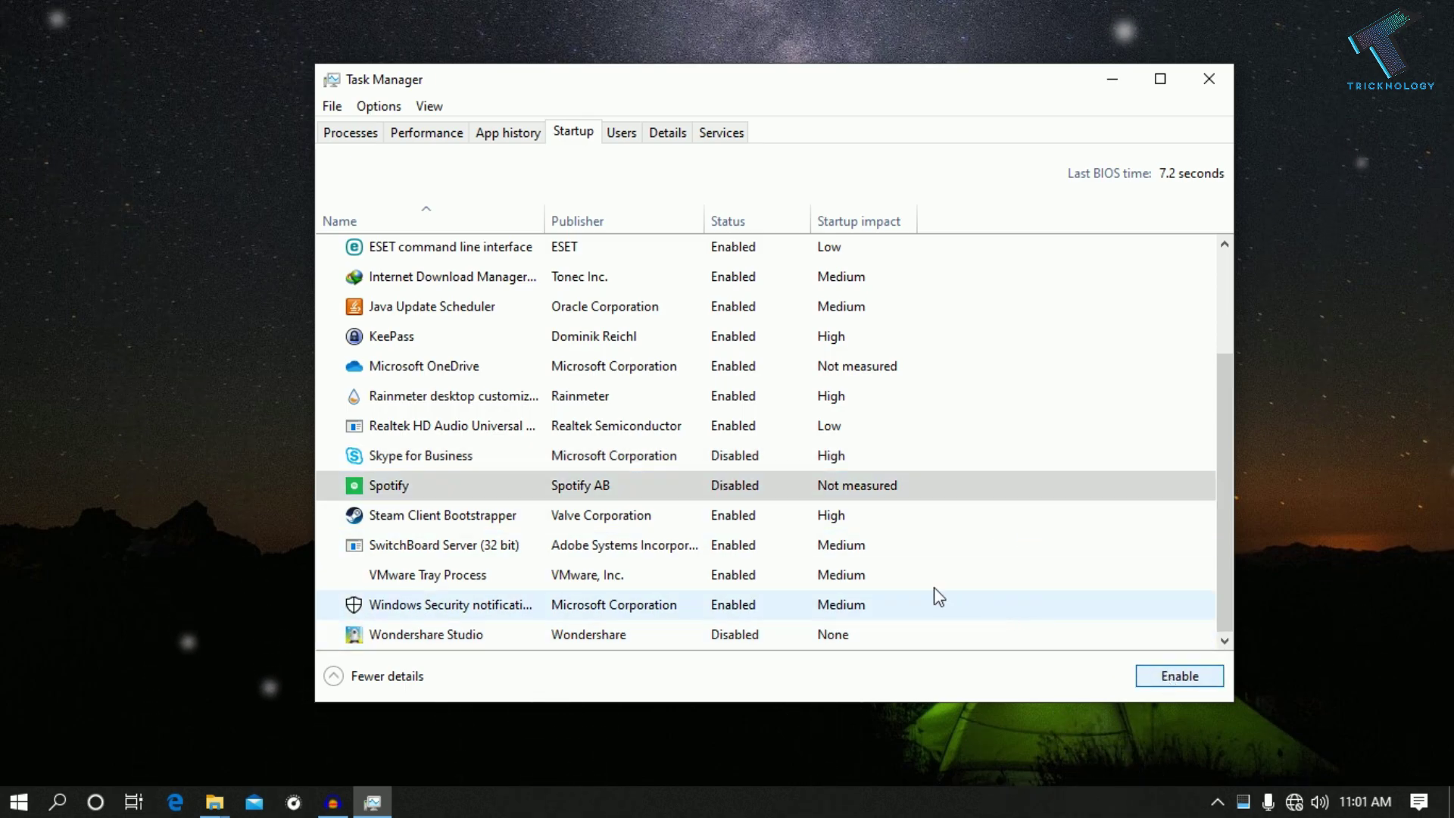
{"action": "left_click", "coordinate": [813, 520]}
{"action": "left_click", "coordinate": [1186, 677]}
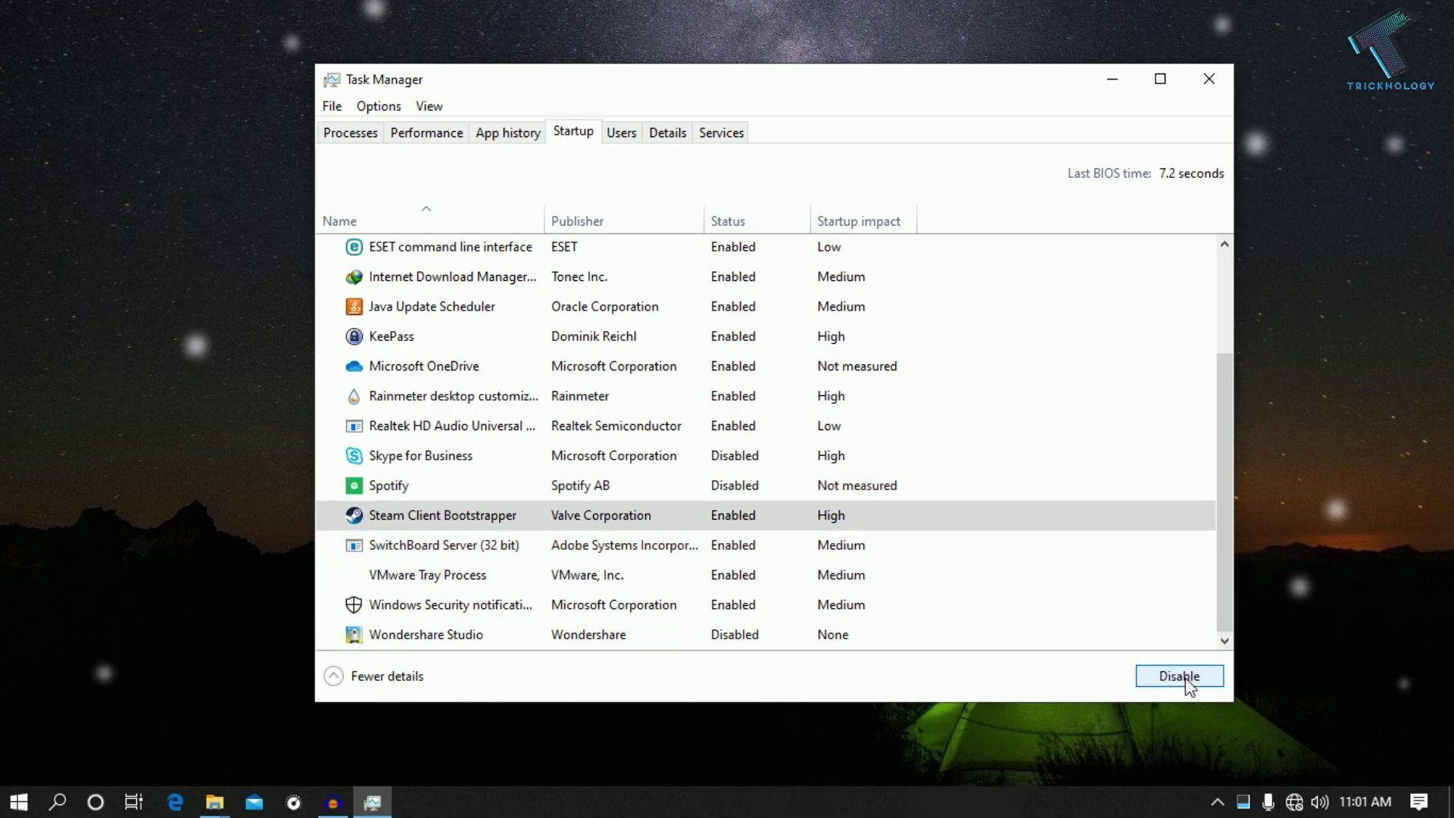
{"action": "scroll", "coordinate": [978, 501], "scroll_direction": "up", "scroll_amount": 1}
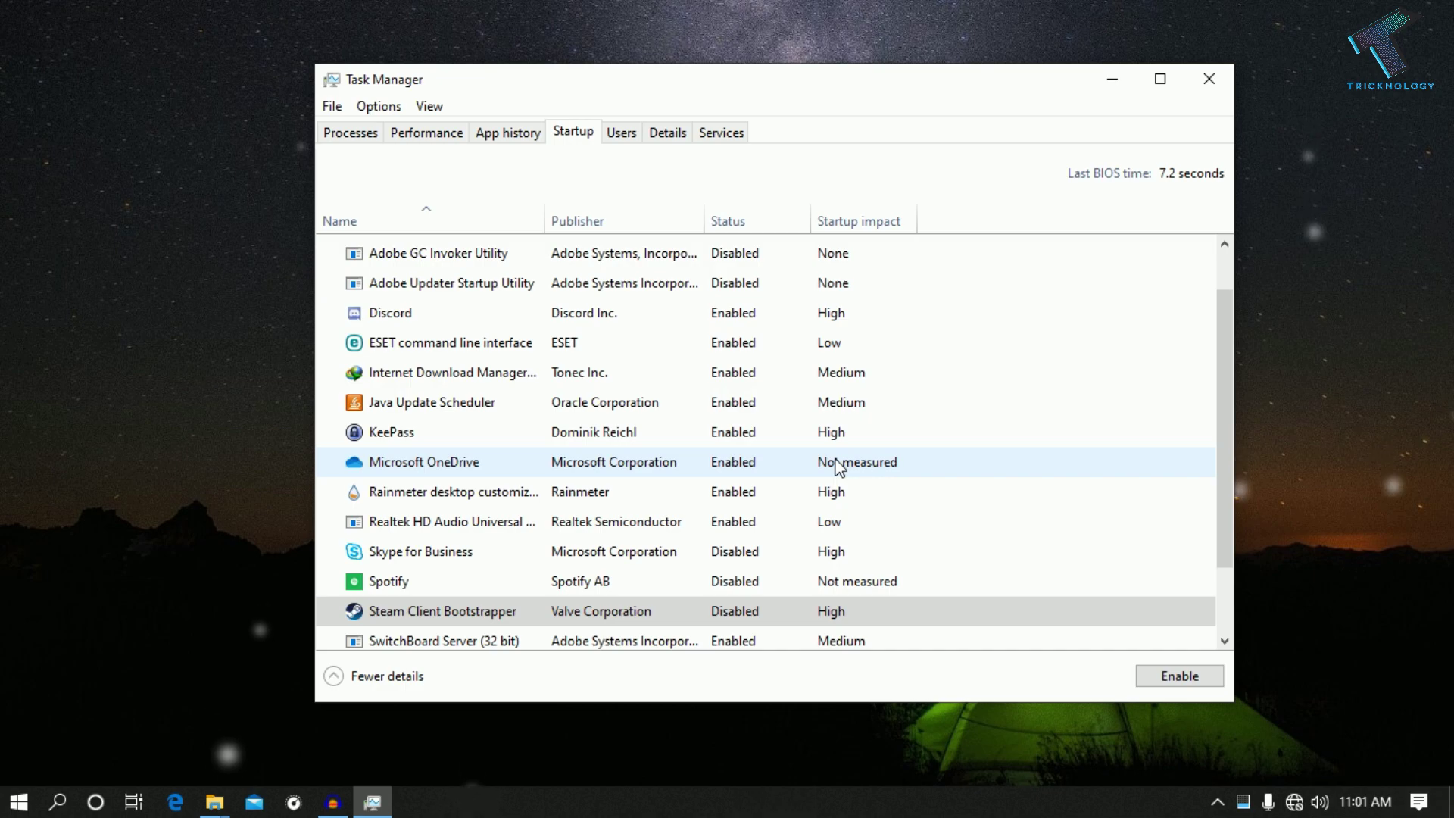
{"action": "left_click", "coordinate": [992, 521]}
{"action": "left_click", "coordinate": [977, 464]}
{"action": "left_click", "coordinate": [1150, 679]}
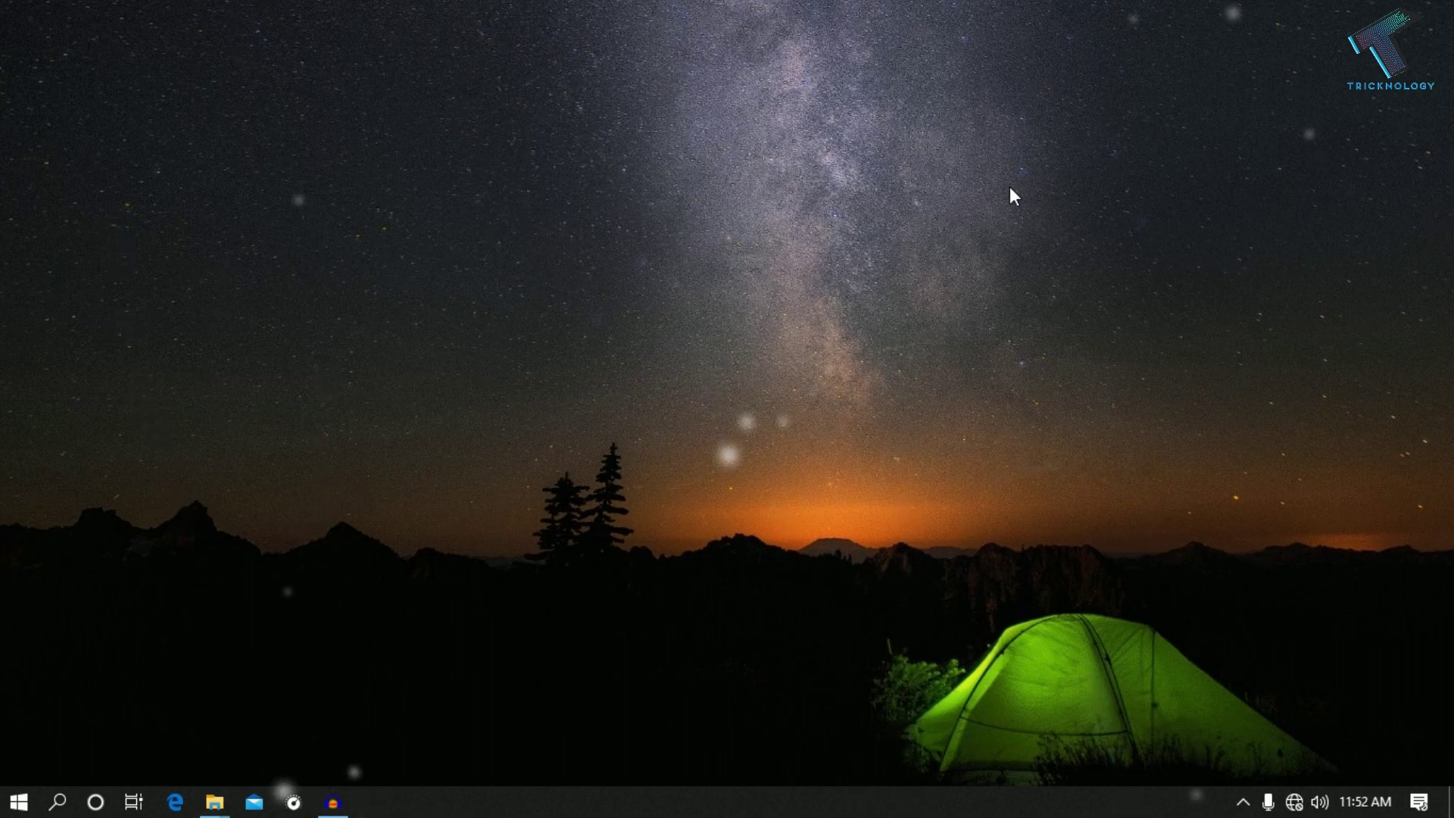
Launch Disk Cleanup from Start search and scan drive (C:).
{"action": "left_click", "coordinate": [4, 802]}
{"action": "type", "text": "DIS"}
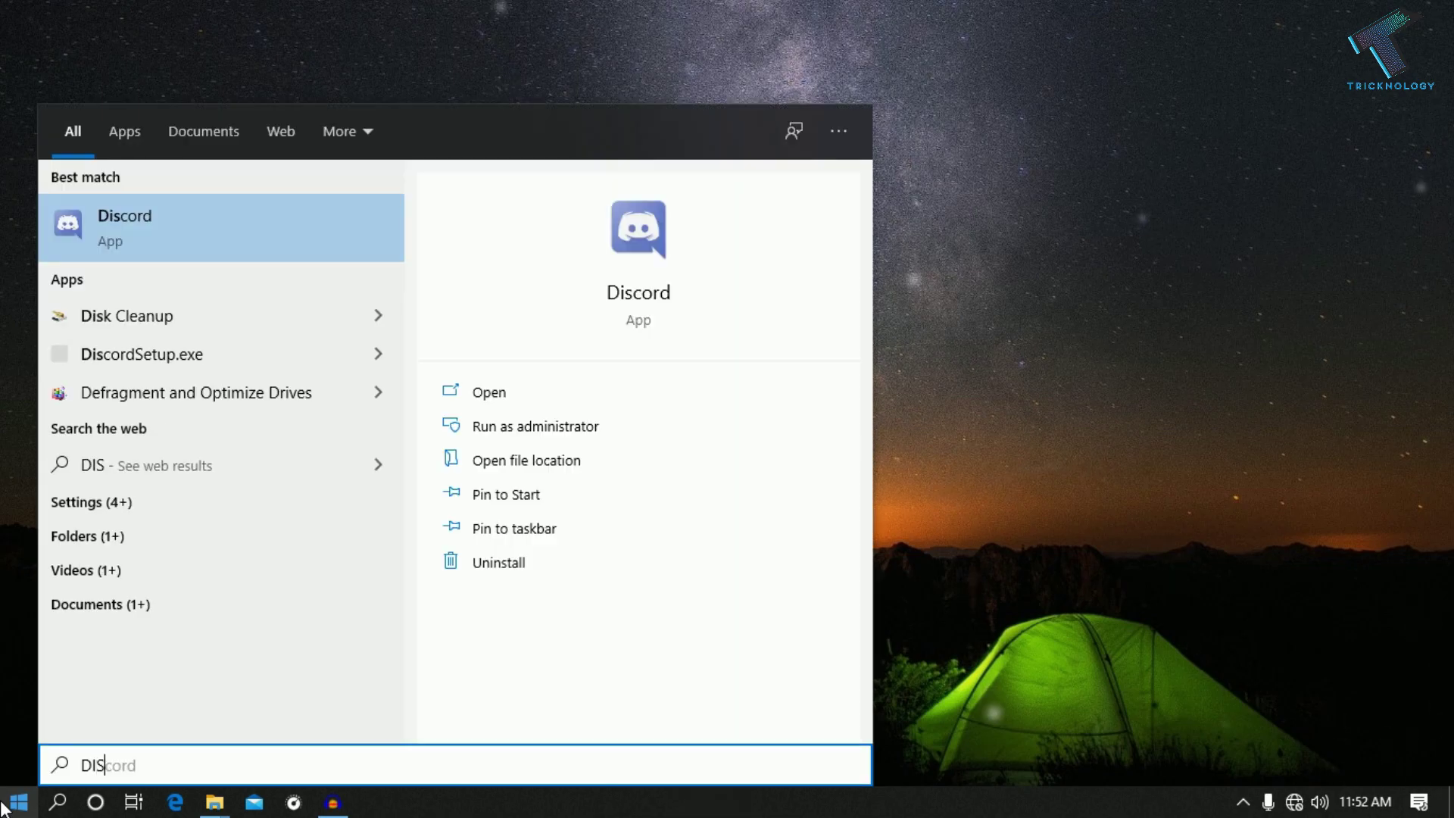
{"action": "type", "text": "K CLEANUP"}
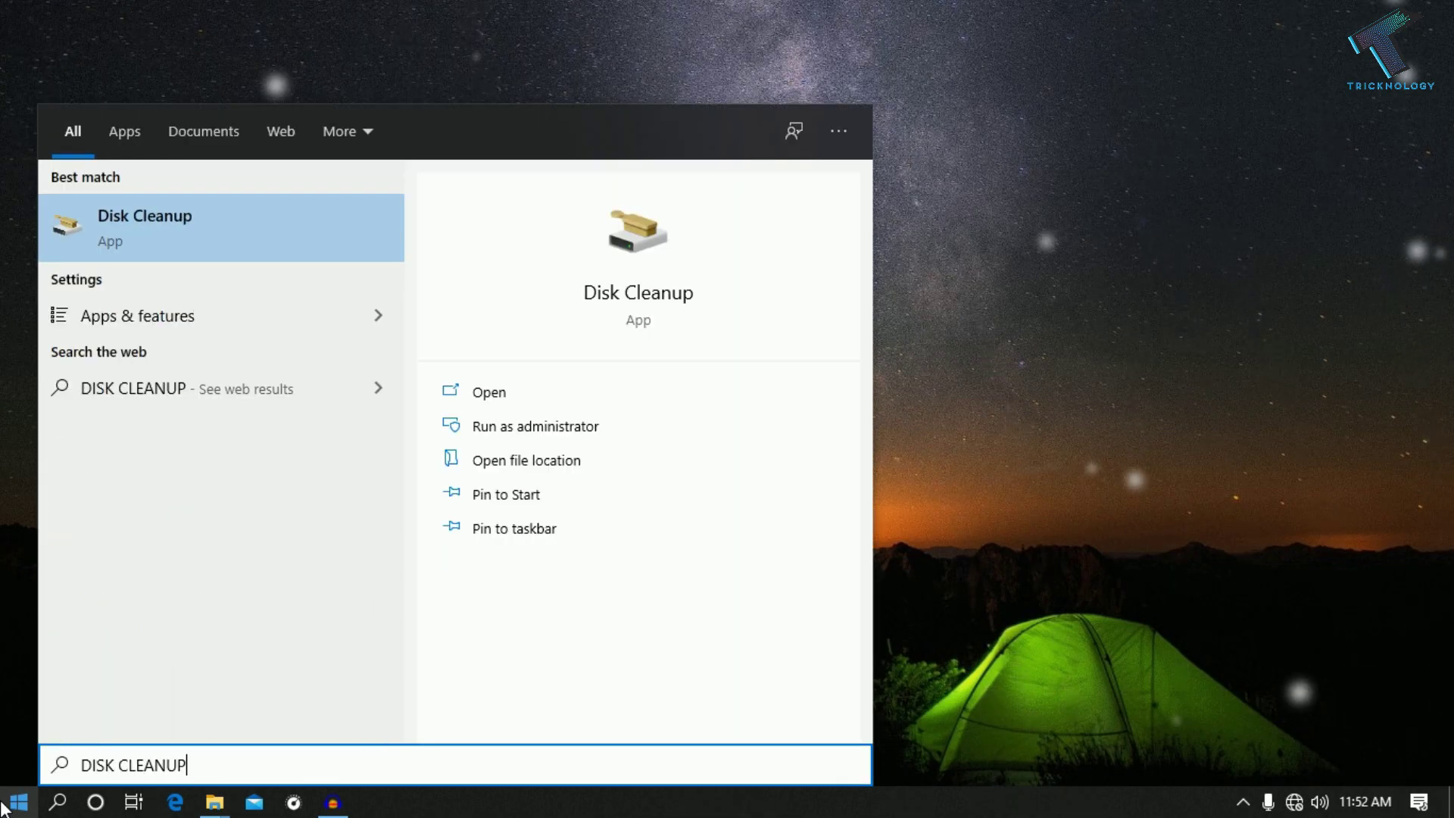
{"action": "left_click", "coordinate": [157, 230]}
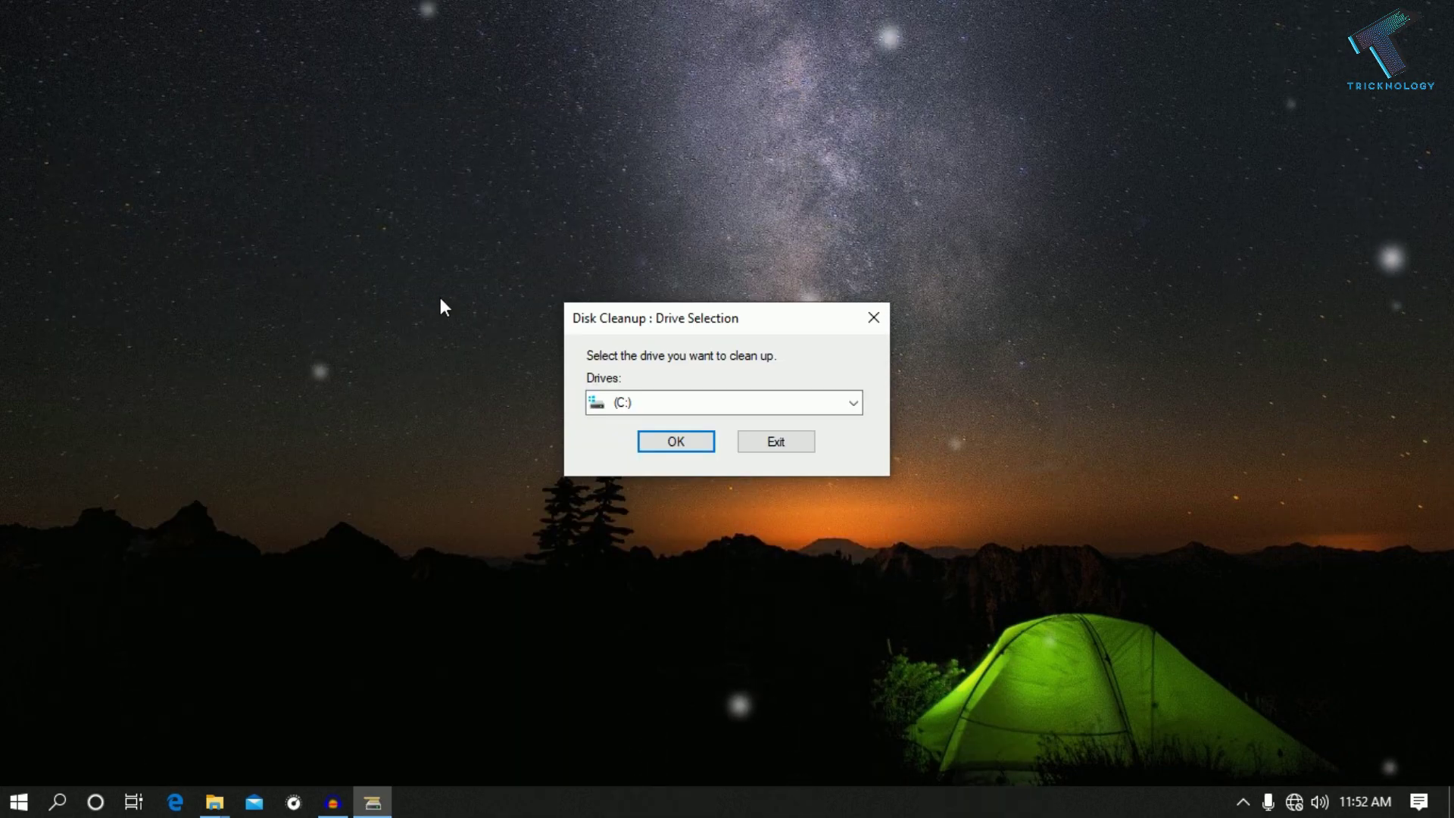
{"action": "left_click", "coordinate": [856, 403]}
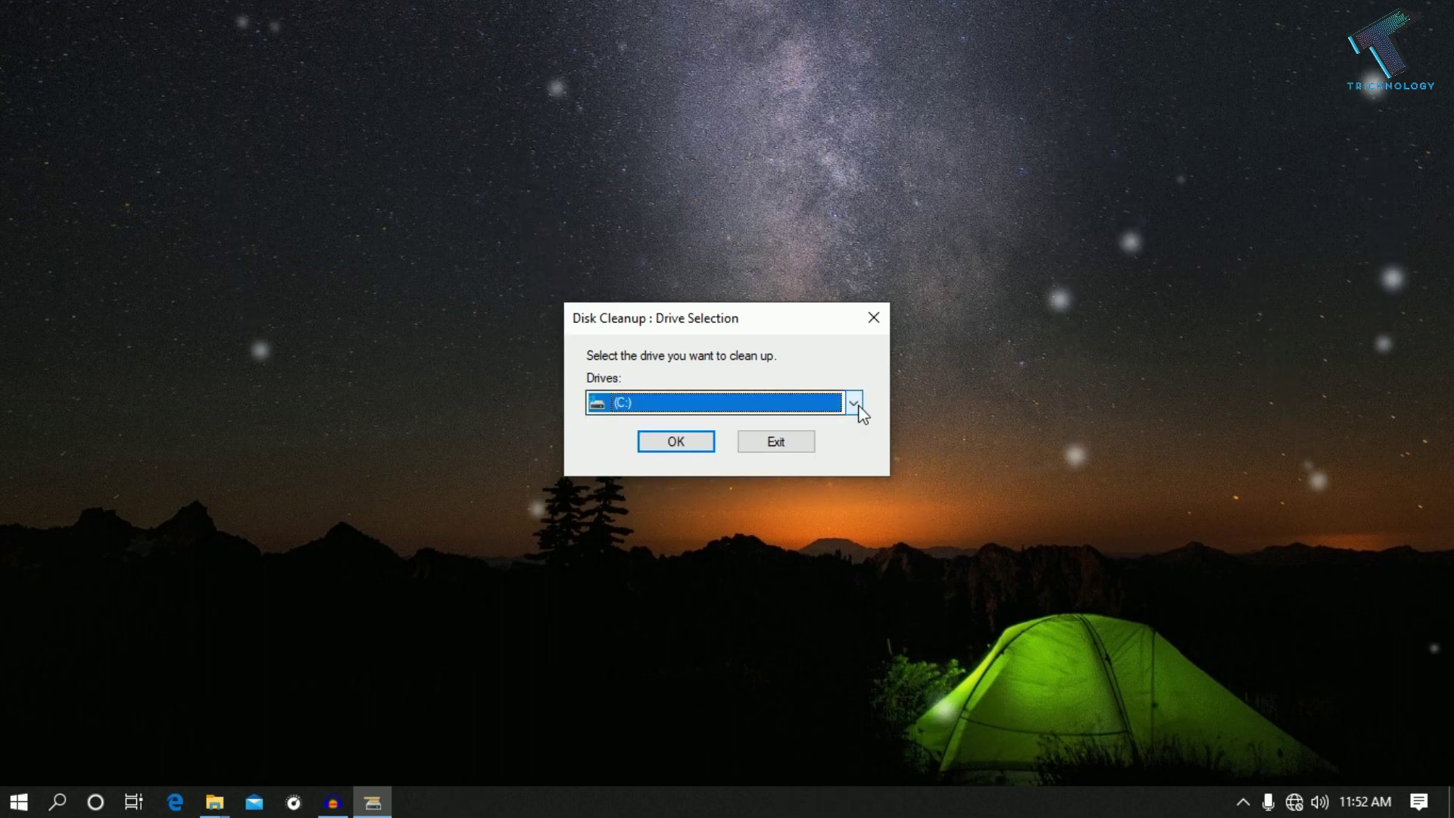
{"action": "left_click", "coordinate": [833, 424]}
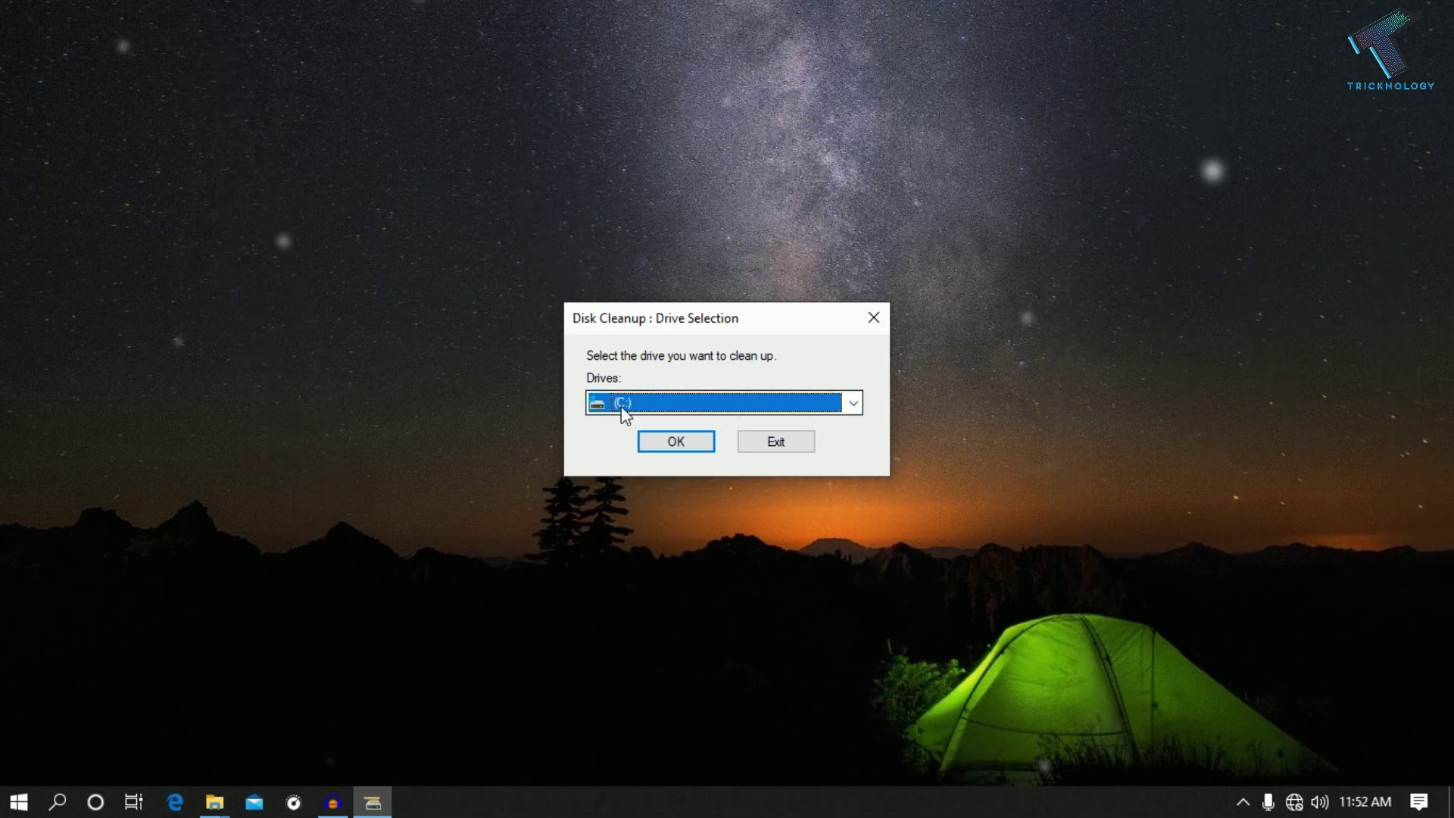
{"action": "left_click", "coordinate": [656, 449]}
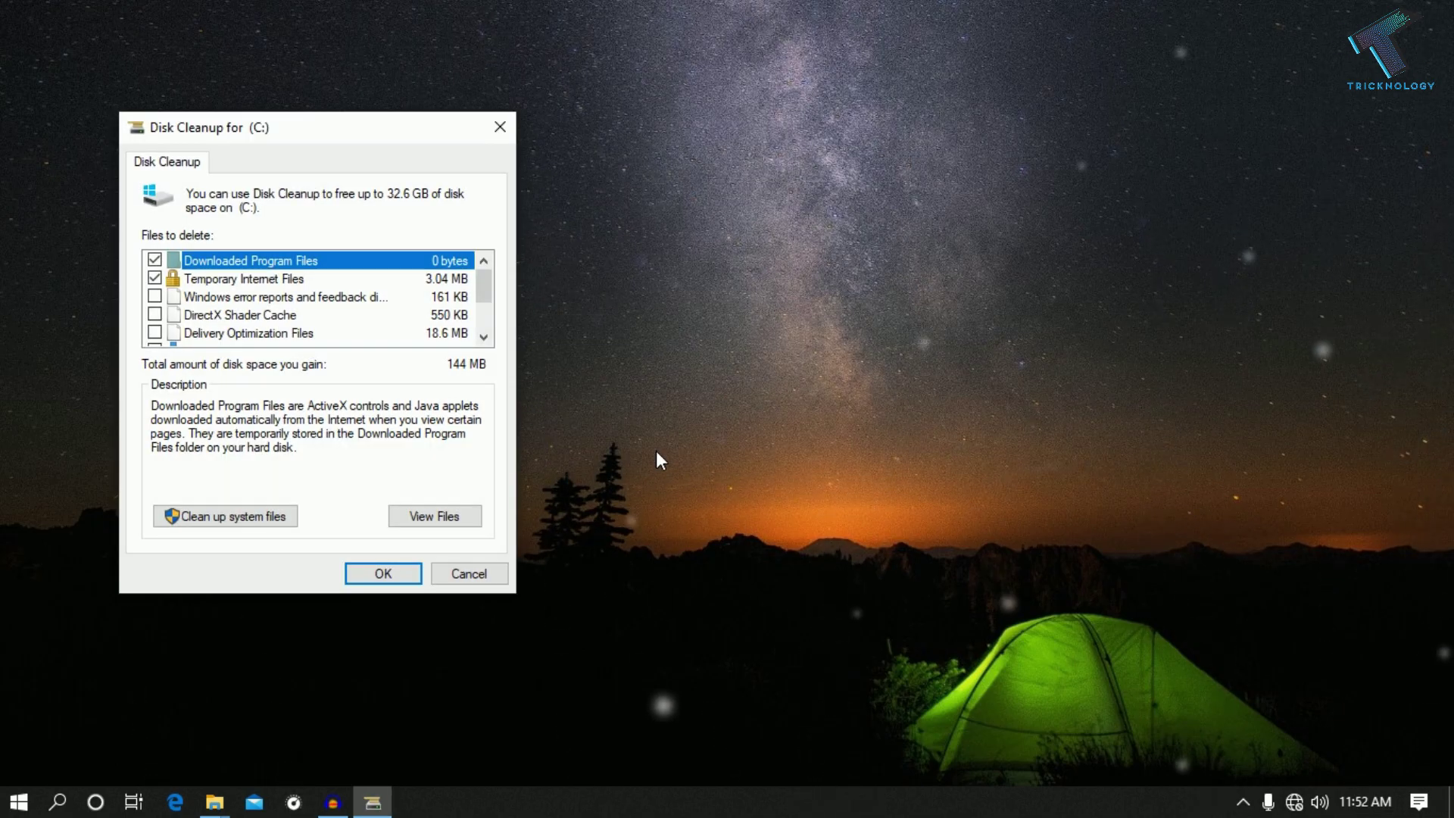
Check Temporary files, Recycle Bin, DirectX Shader Cache and Delivery Optimization Files for cleanup.
{"action": "left_click_drag", "start_coordinate": [342, 136], "coordinate": [572, 109]}
{"action": "mouse_move", "coordinate": [713, 257]}
{"action": "left_mouse_down"}
{"action": "mouse_move", "coordinate": [716, 286]}
{"action": "mouse_move", "coordinate": [723, 254]}
{"action": "mouse_move", "coordinate": [740, 261]}
{"action": "mouse_move", "coordinate": [711, 279]}
{"action": "left_mouse_up"}
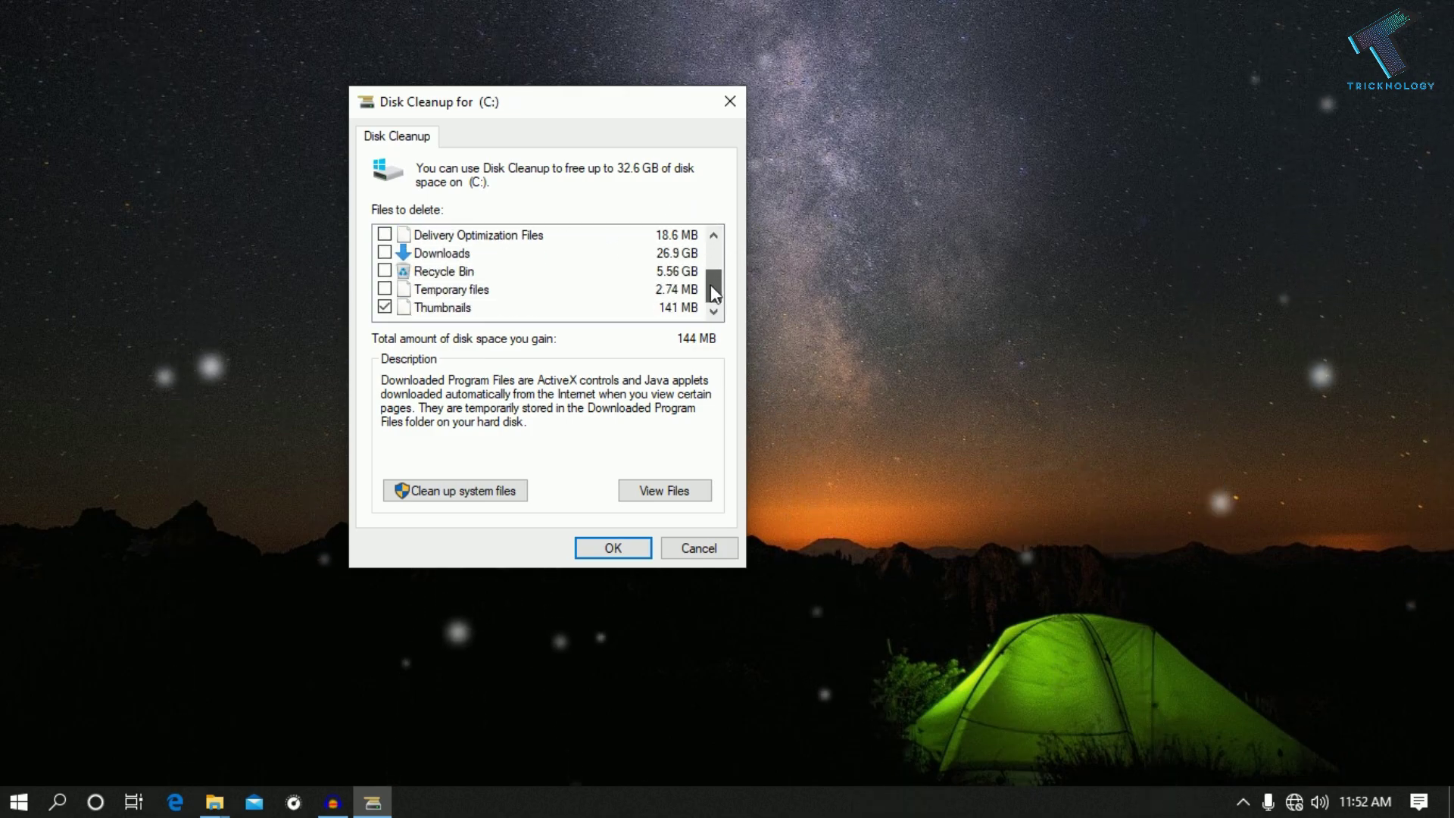
{"action": "left_click", "coordinate": [384, 289]}
{"action": "left_click", "coordinate": [385, 271]}
{"action": "scroll", "coordinate": [402, 284], "scroll_direction": "up", "scroll_amount": 2}
{"action": "scroll", "coordinate": [406, 281], "scroll_direction": "down", "scroll_amount": 1}
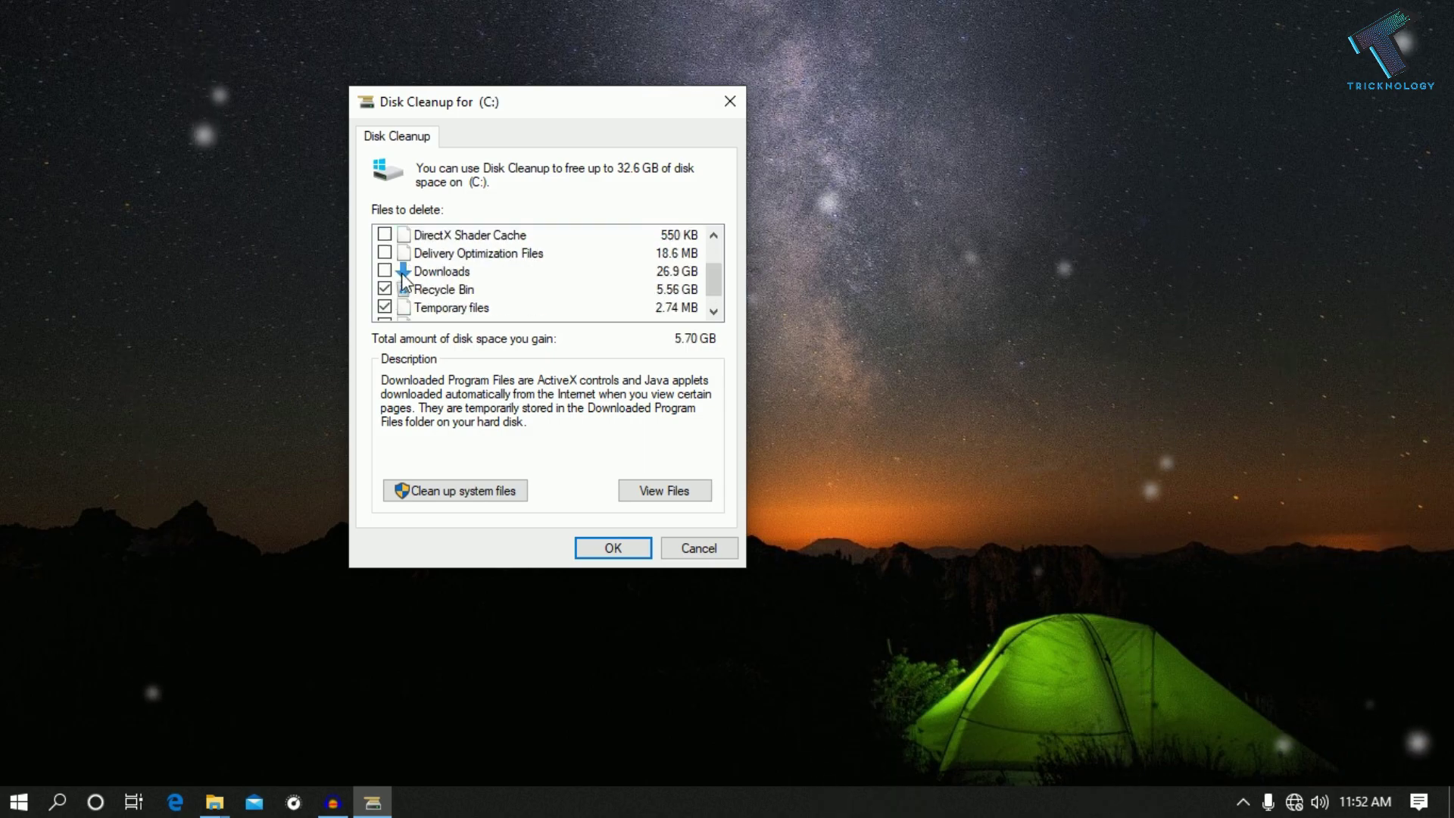
{"action": "left_click", "coordinate": [407, 253]}
{"action": "scroll", "coordinate": [401, 283], "scroll_direction": "up", "scroll_amount": 1}
{"action": "left_click", "coordinate": [385, 289]}
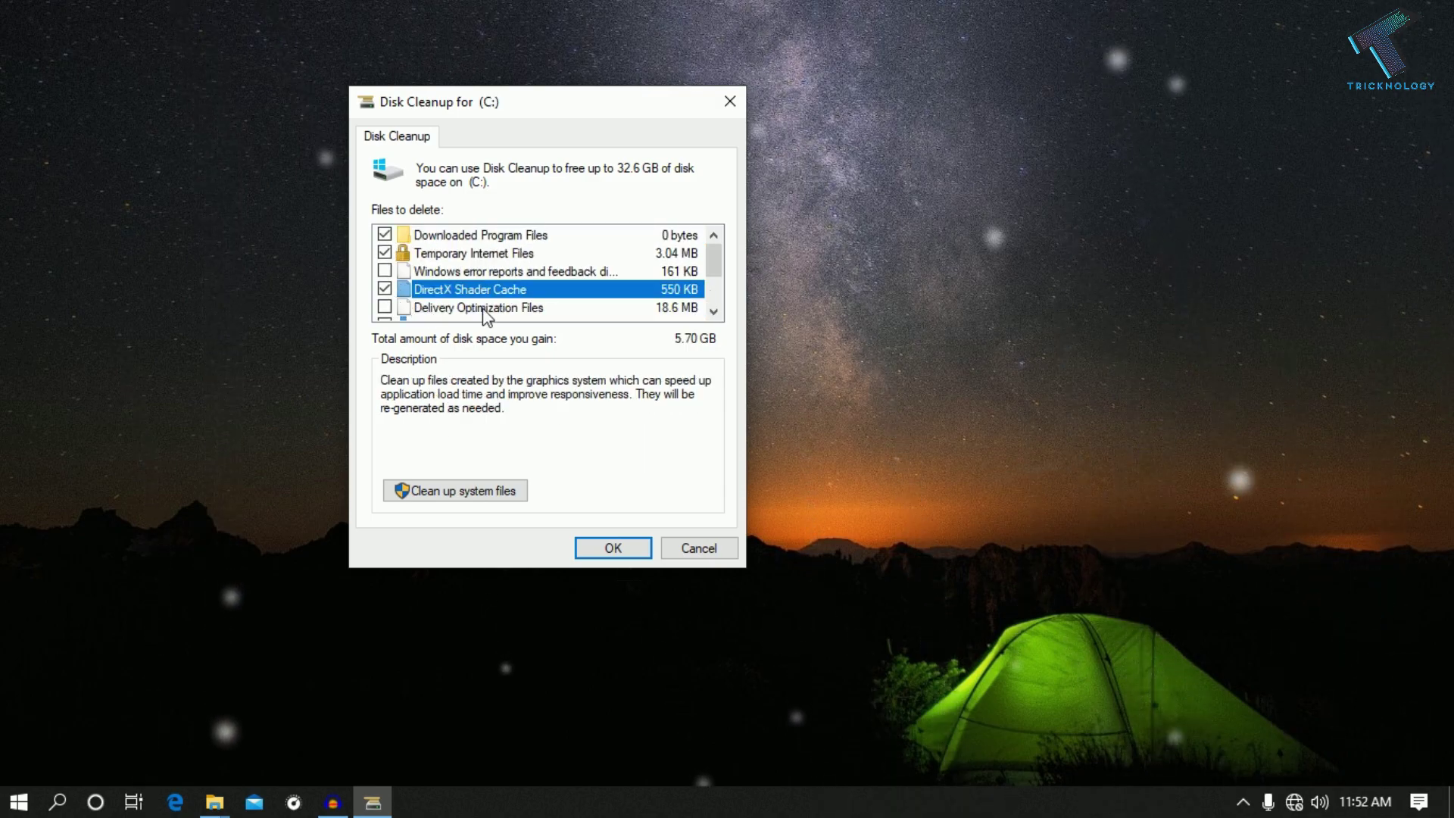
{"action": "left_click", "coordinate": [384, 308]}
{"action": "scroll", "coordinate": [464, 276], "scroll_direction": "down", "scroll_amount": 1}
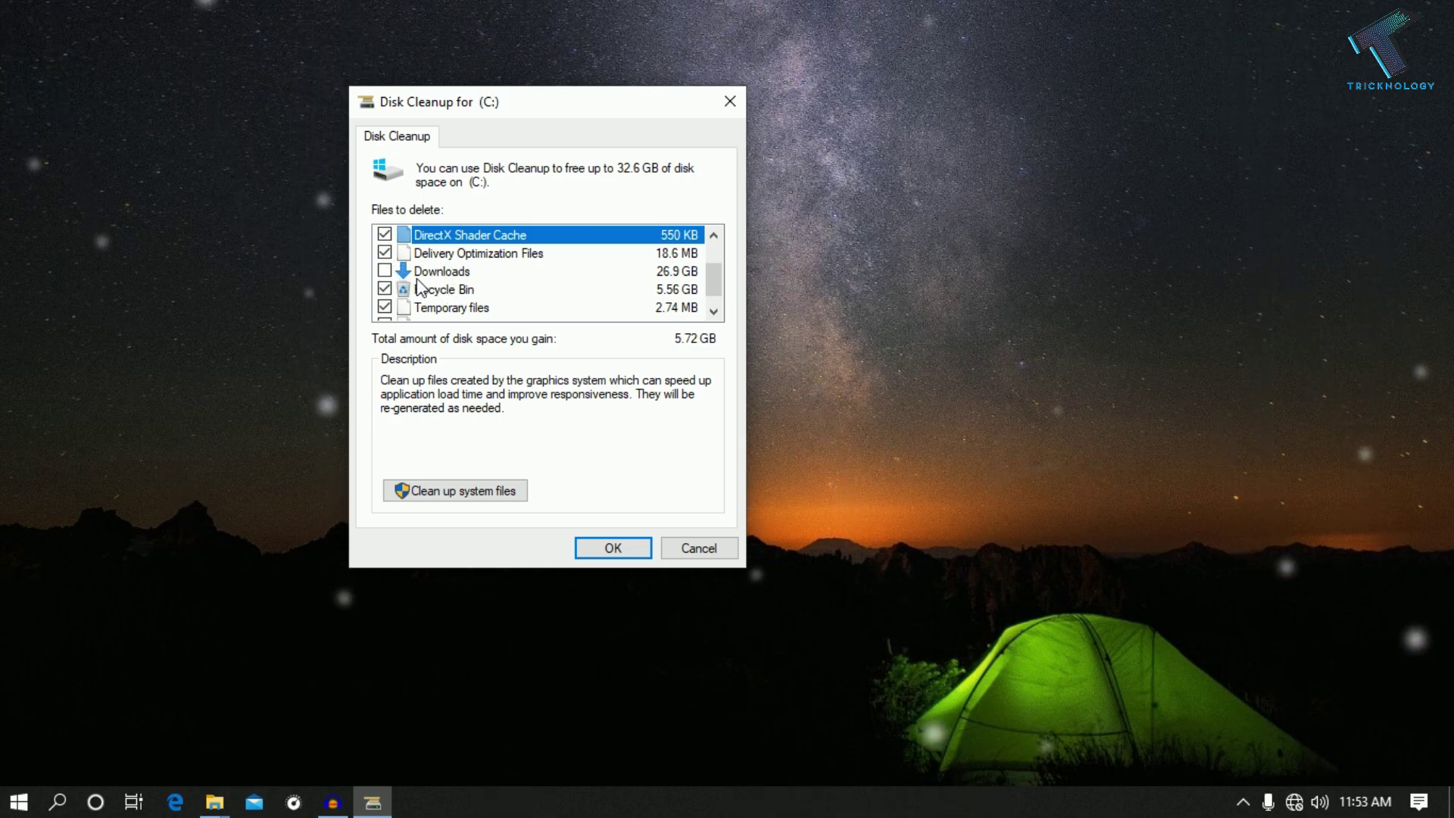
Leave Downloads unchecked and permanently delete the selected 5.72 GB of files.
{"action": "left_click", "coordinate": [385, 270]}
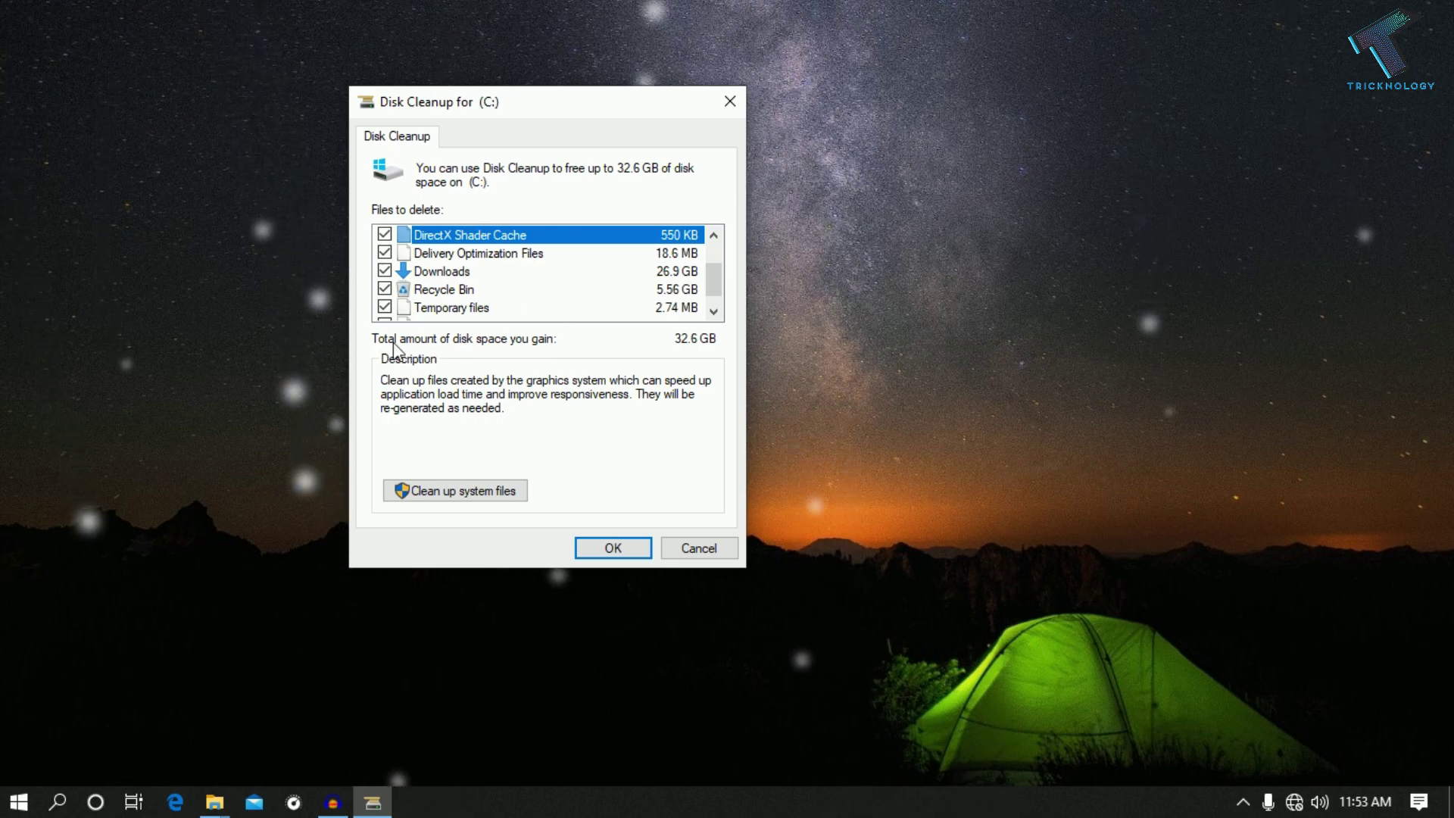
{"action": "left_click", "coordinate": [385, 271]}
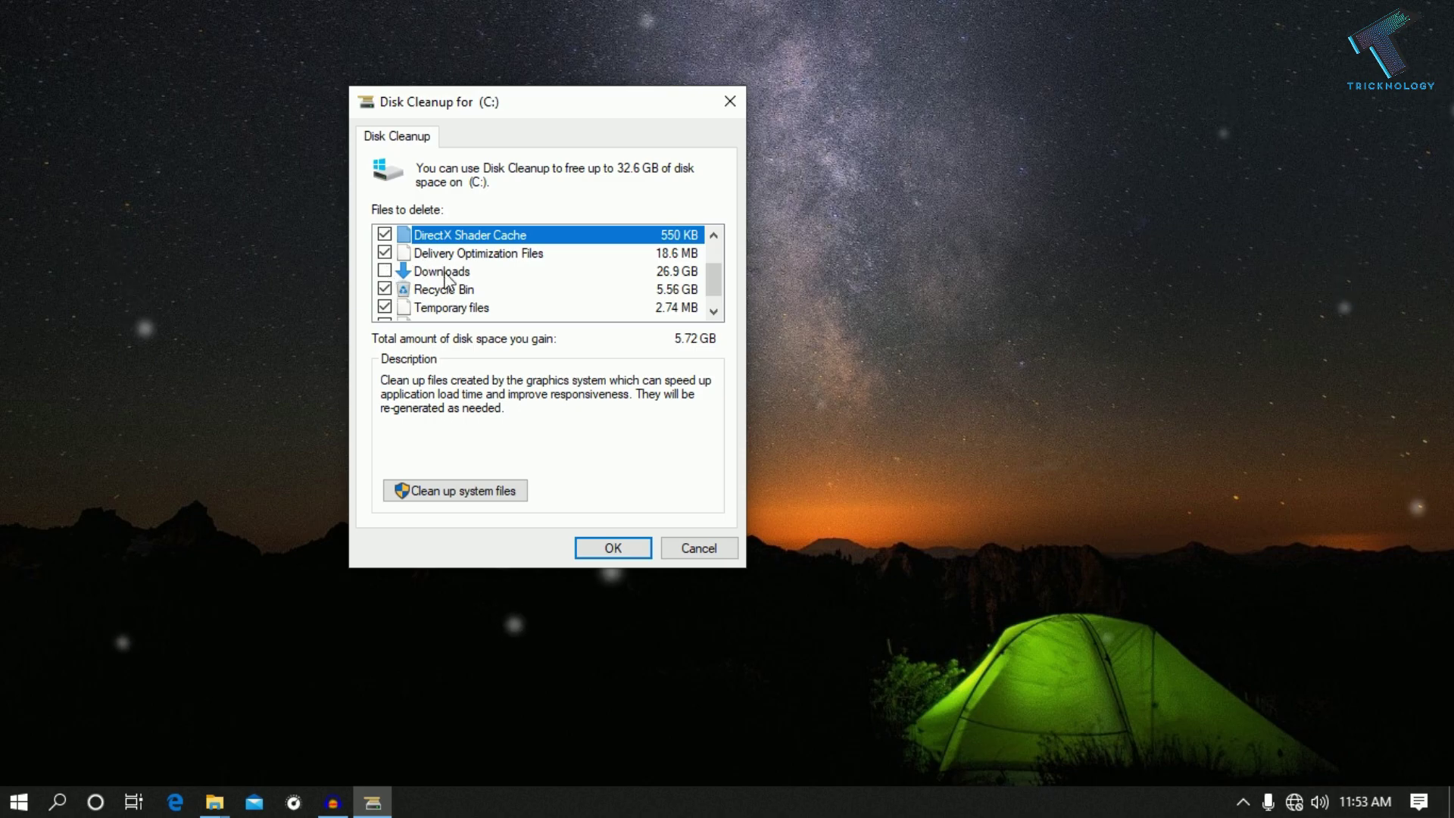
{"action": "left_click", "coordinate": [613, 547]}
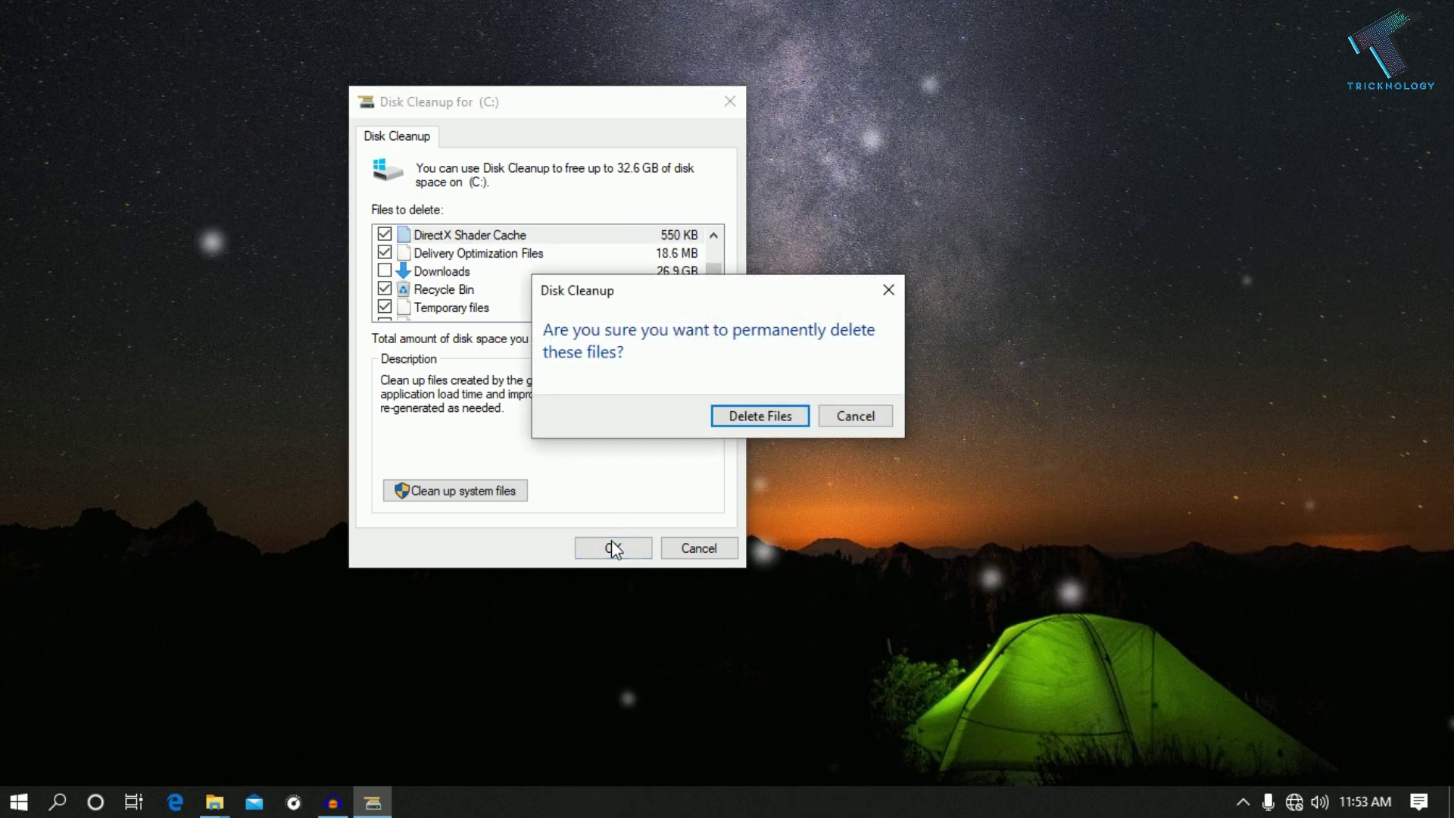
{"action": "left_click", "coordinate": [766, 410]}
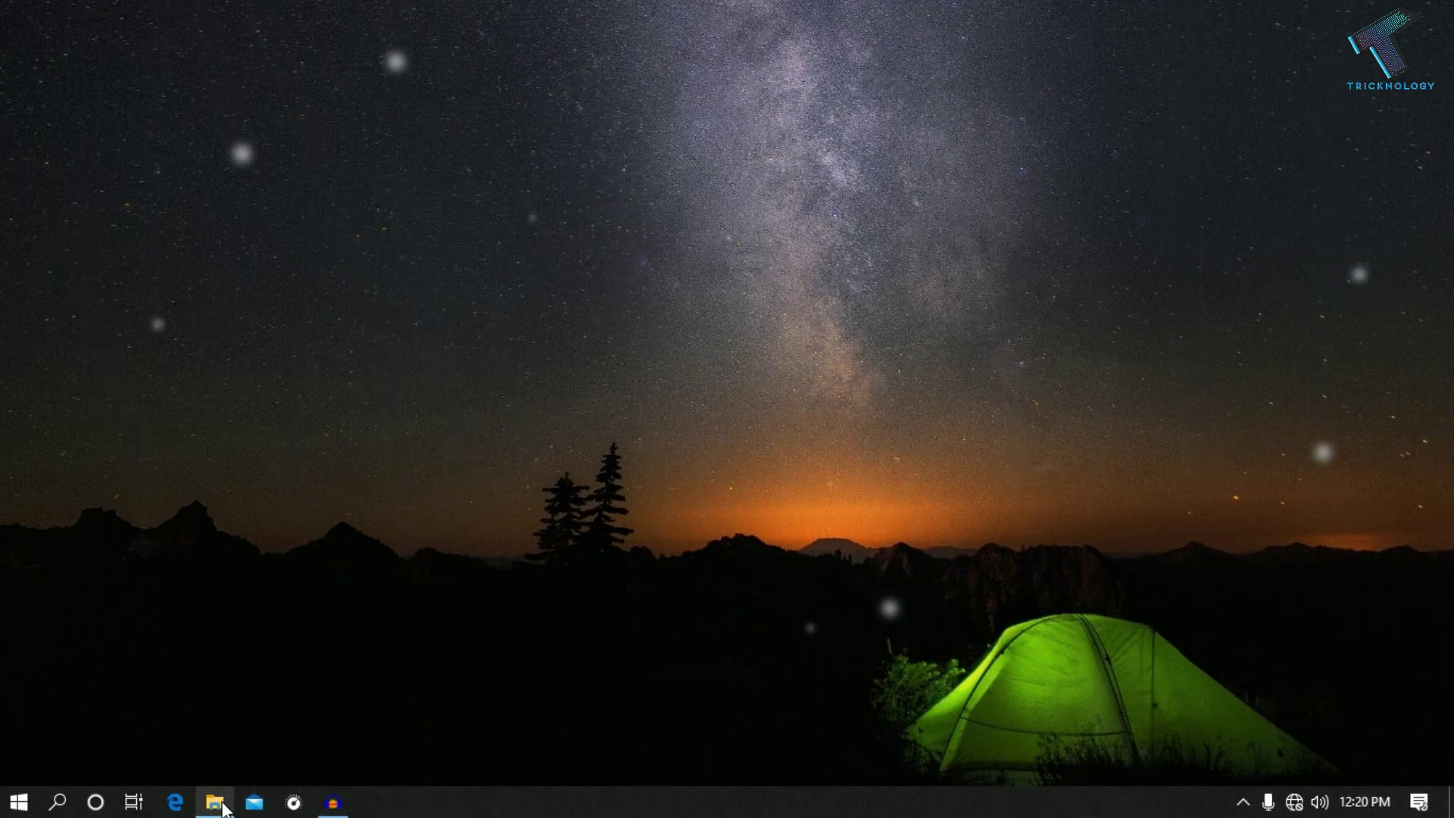
Optimize drive C: from the Tools tab of Local Disk (C:) Properties.
{"action": "left_click", "coordinate": [224, 809]}
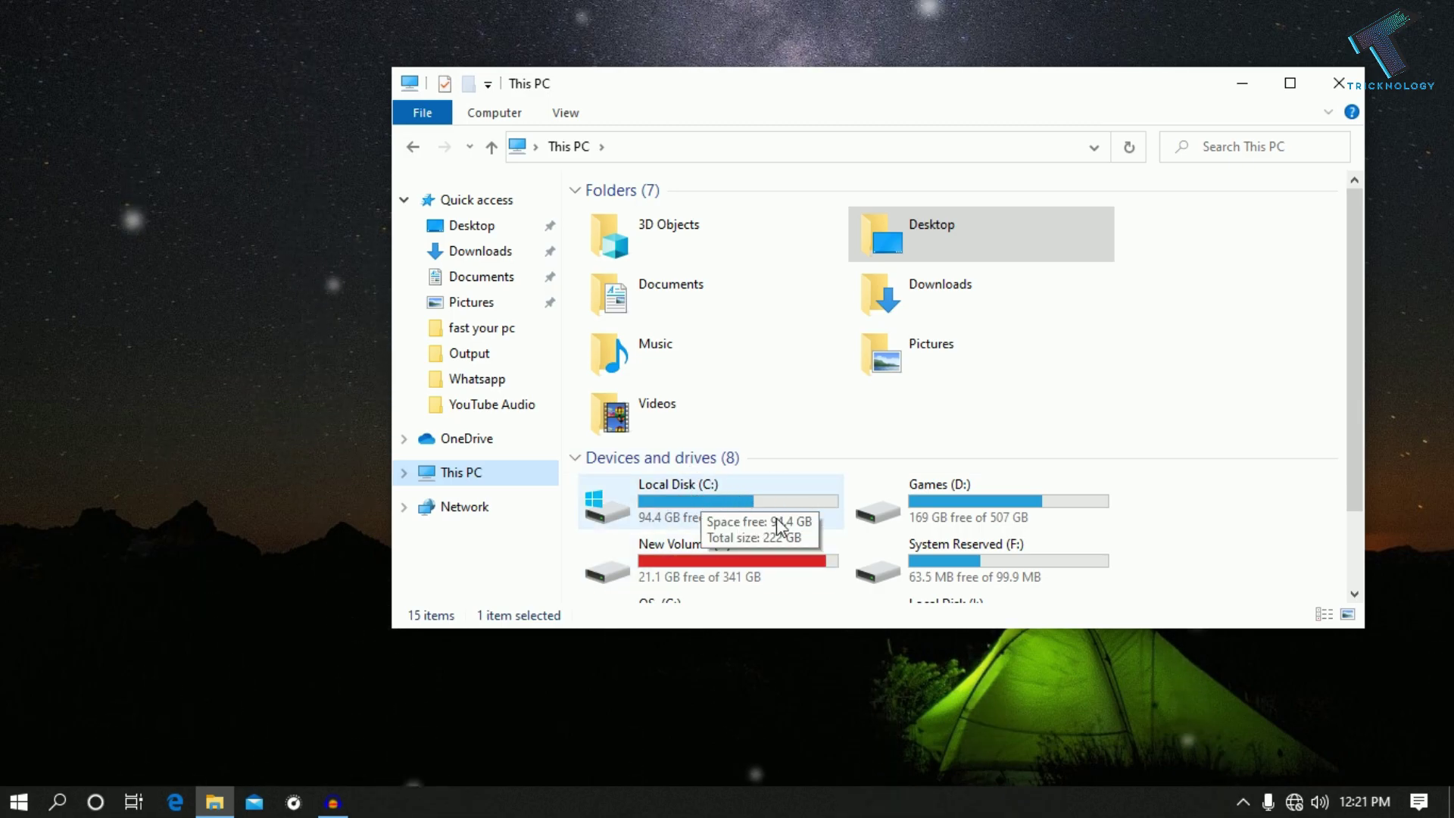
{"action": "right_click", "coordinate": [811, 513]}
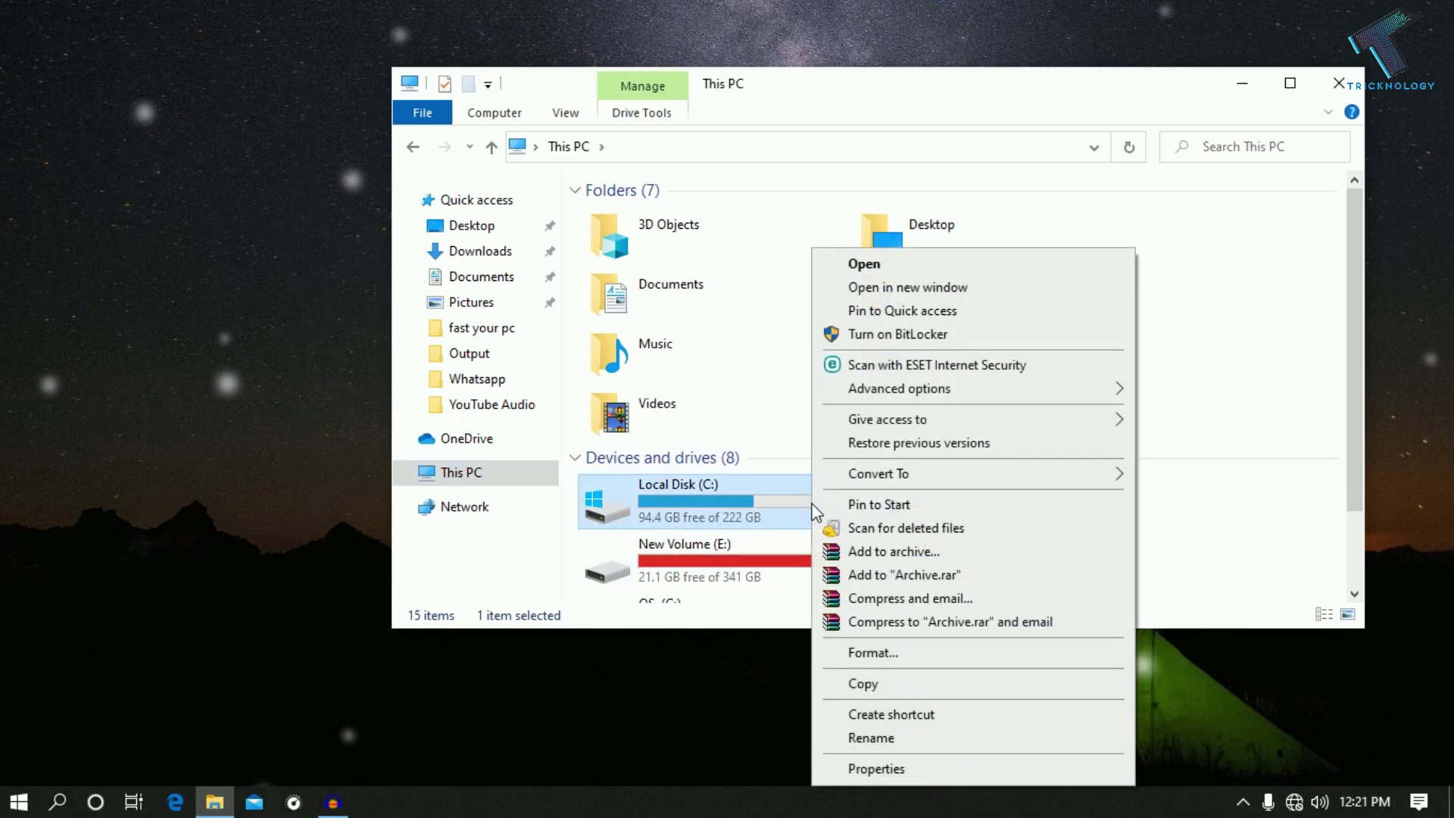
{"action": "left_click", "coordinate": [886, 769]}
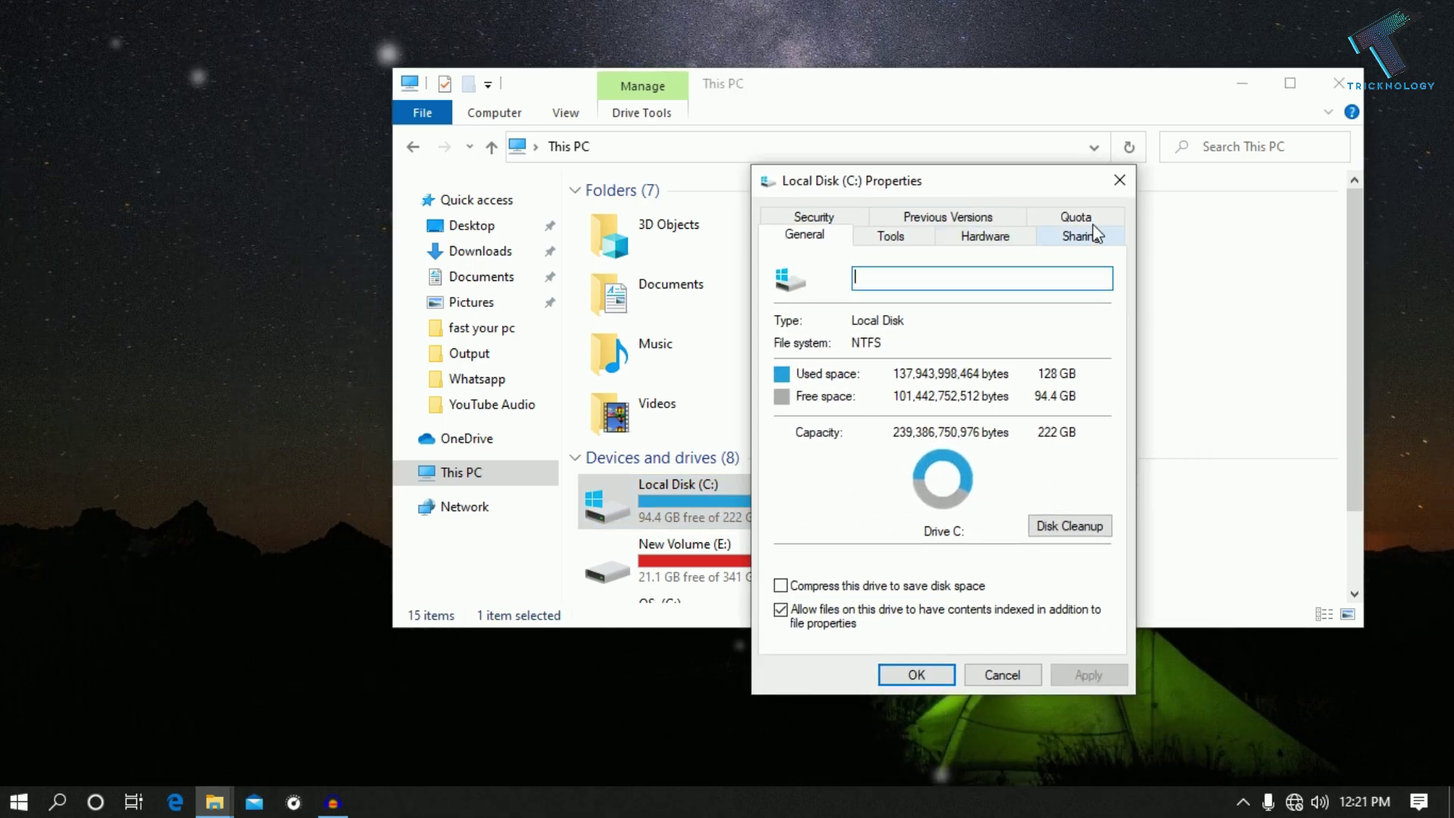
{"action": "left_click", "coordinate": [876, 246]}
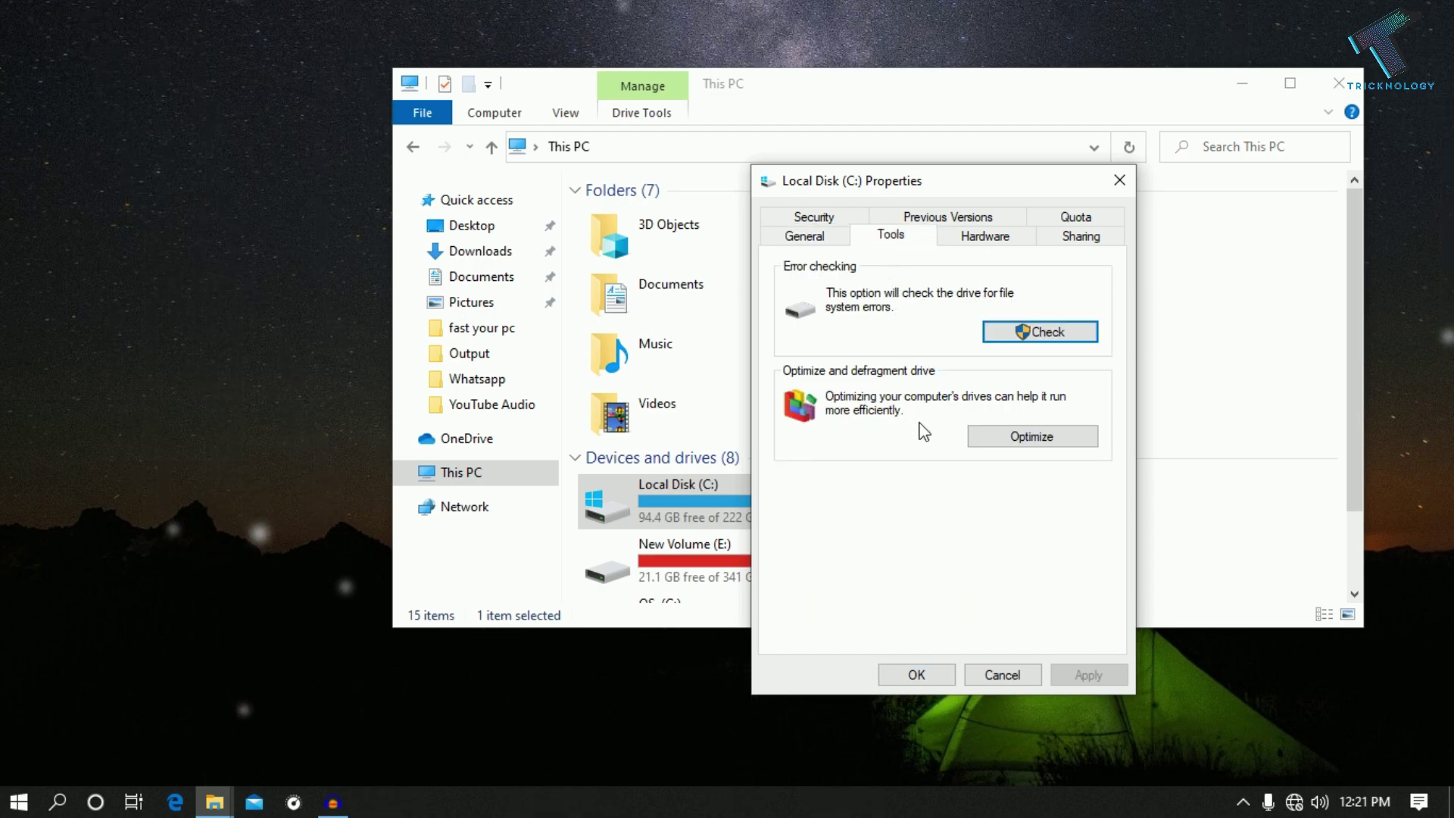
{"action": "left_click", "coordinate": [1045, 446]}
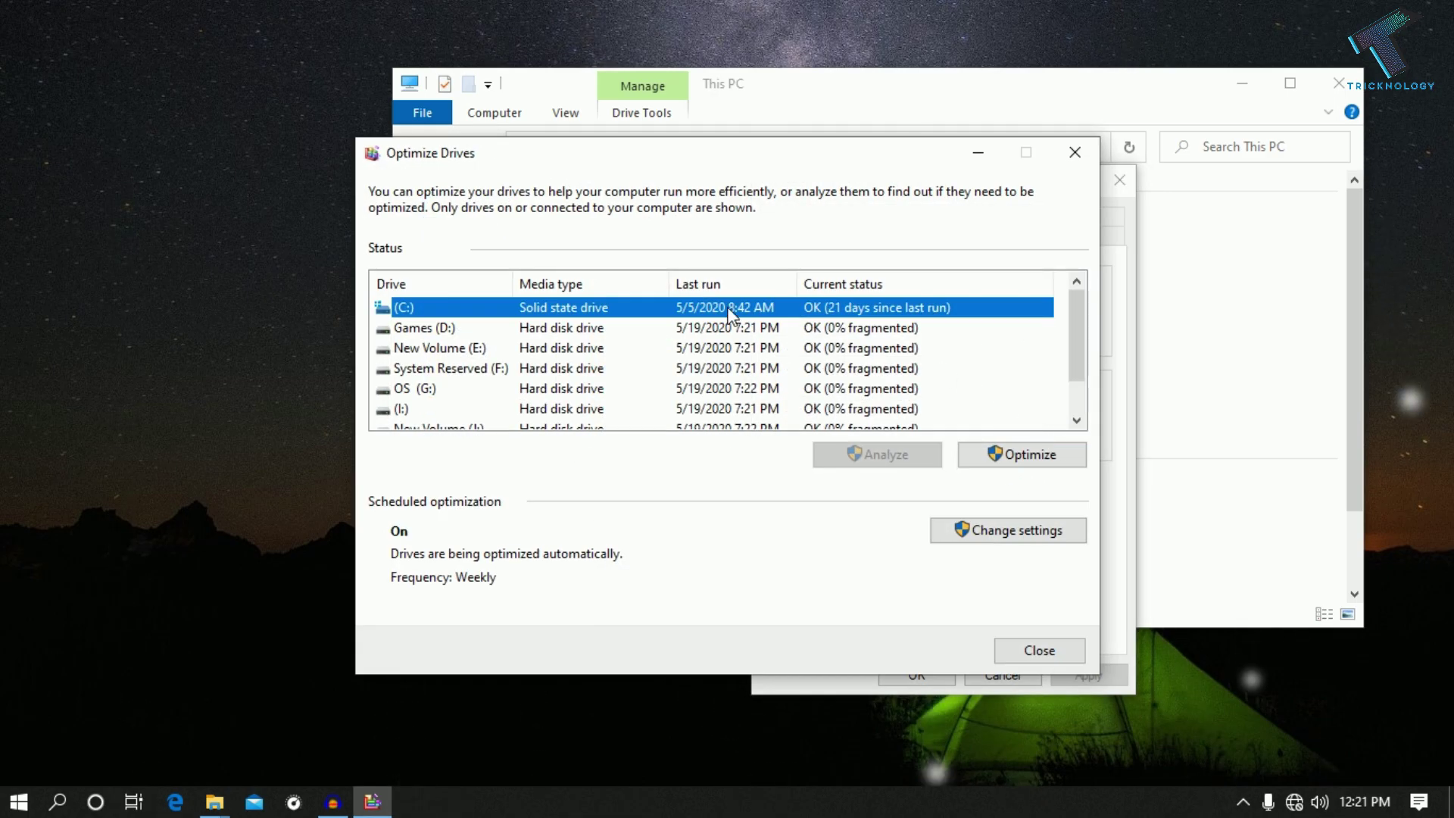
{"action": "left_click", "coordinate": [1024, 460]}
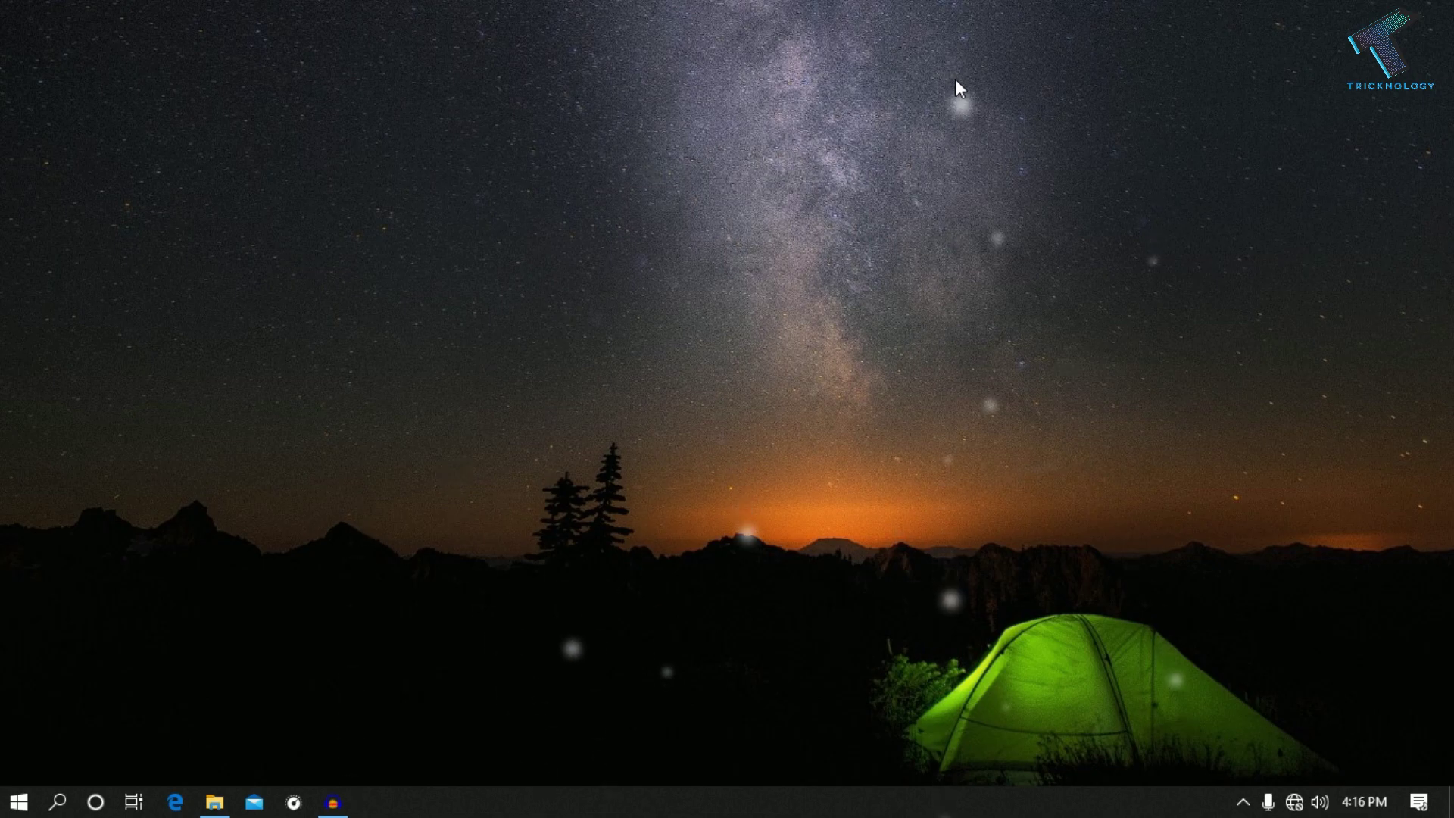
Open the Services console from a Start search for 'services.' and maximize it.
{"action": "left_click", "coordinate": [32, 801]}
{"action": "type", "text": "se"}
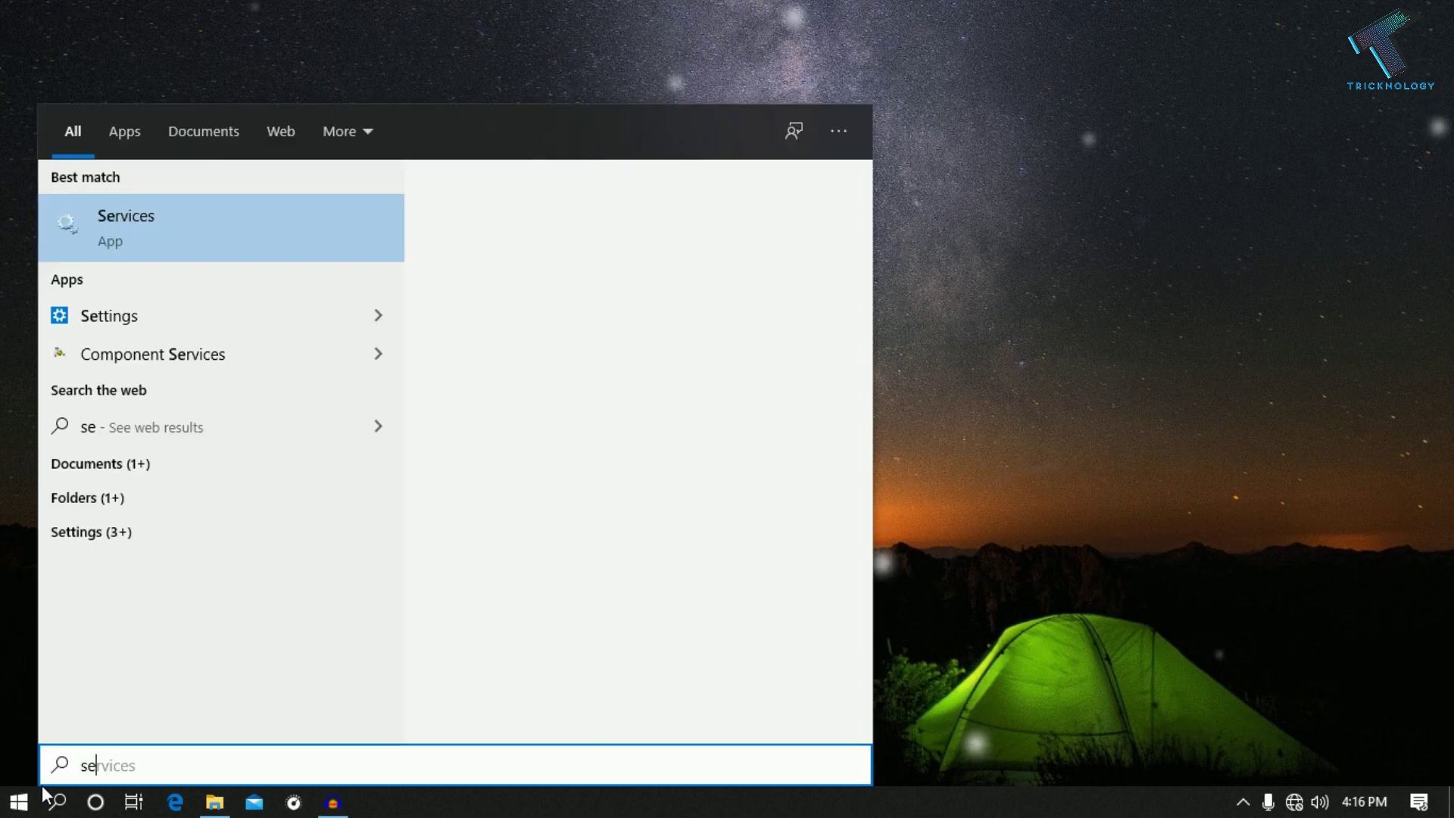
{"action": "type", "text": "rvices.msc"}
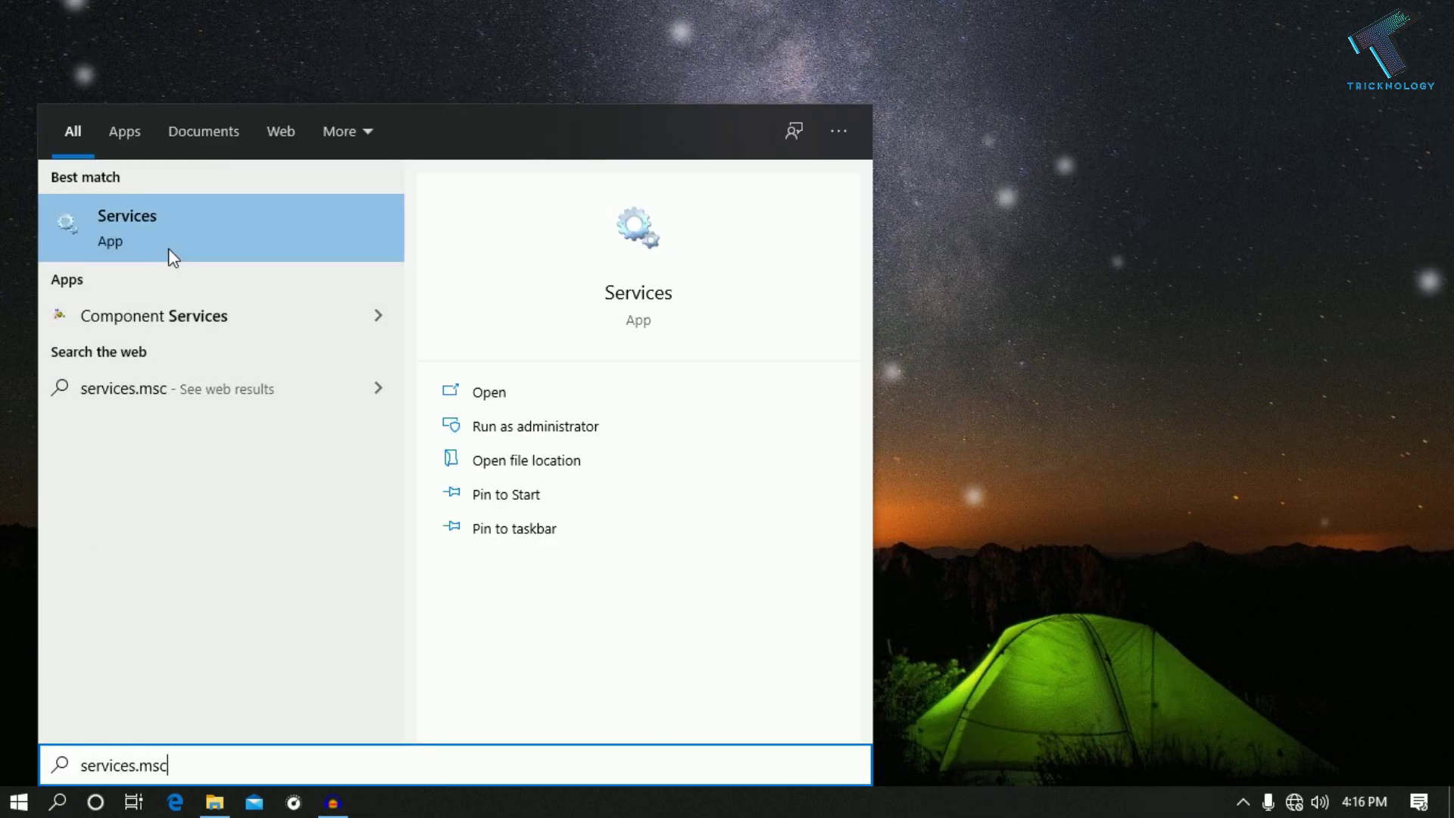
{"action": "left_click", "coordinate": [145, 219]}
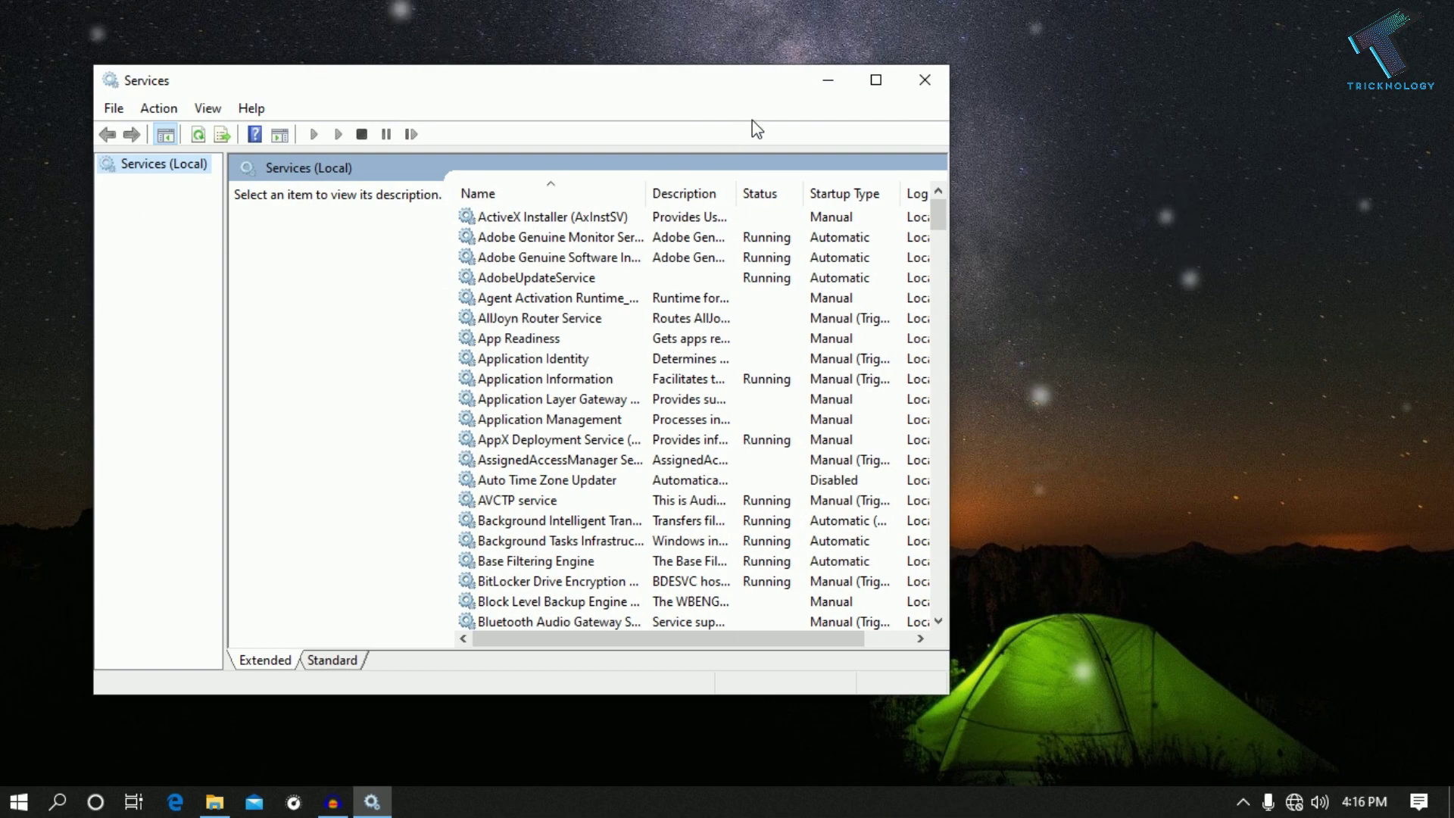
{"action": "double_click", "coordinate": [795, 90]}
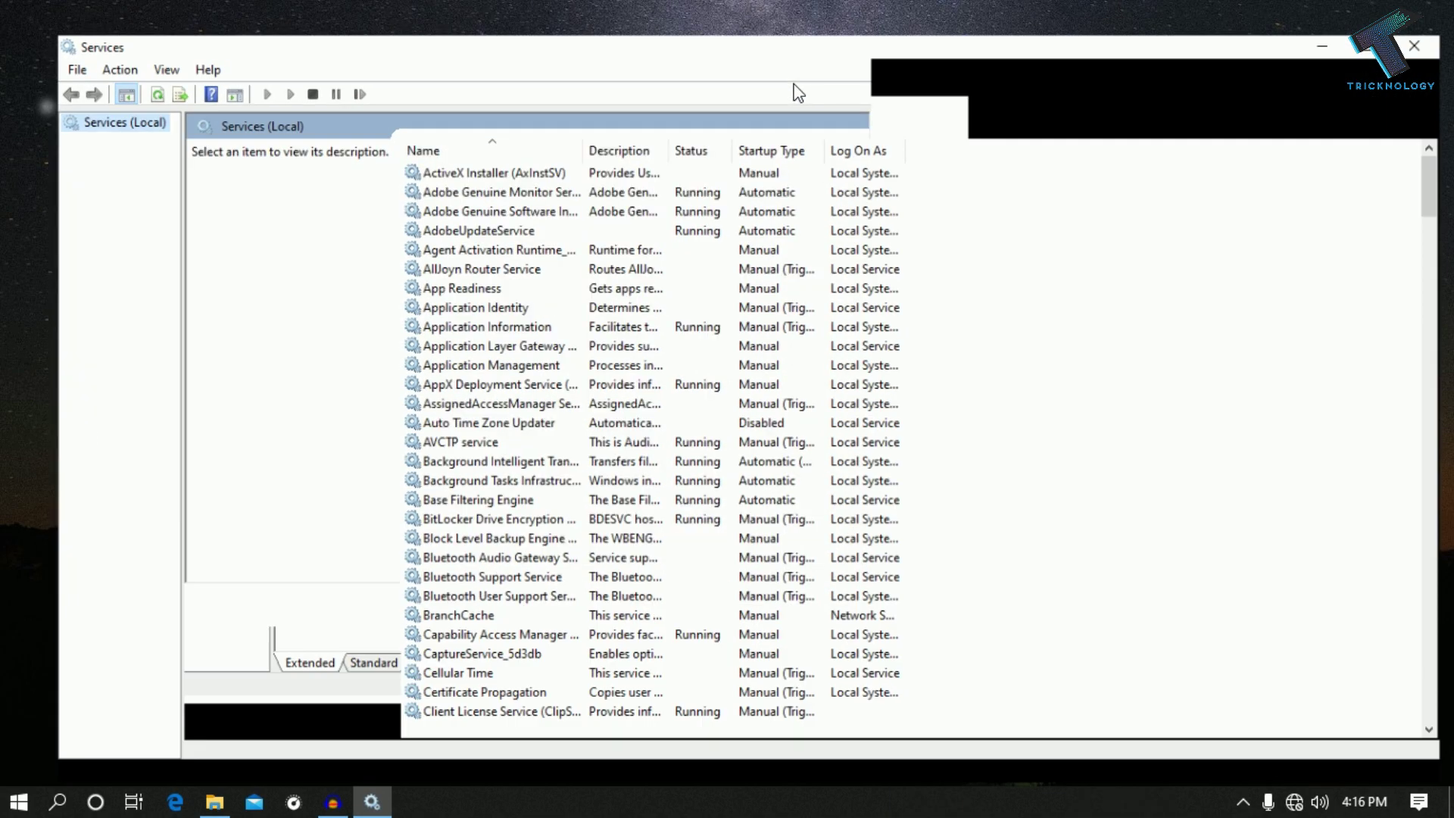
Stop the Windows Search service from its right-click menu.
{"action": "left_click", "coordinate": [679, 274]}
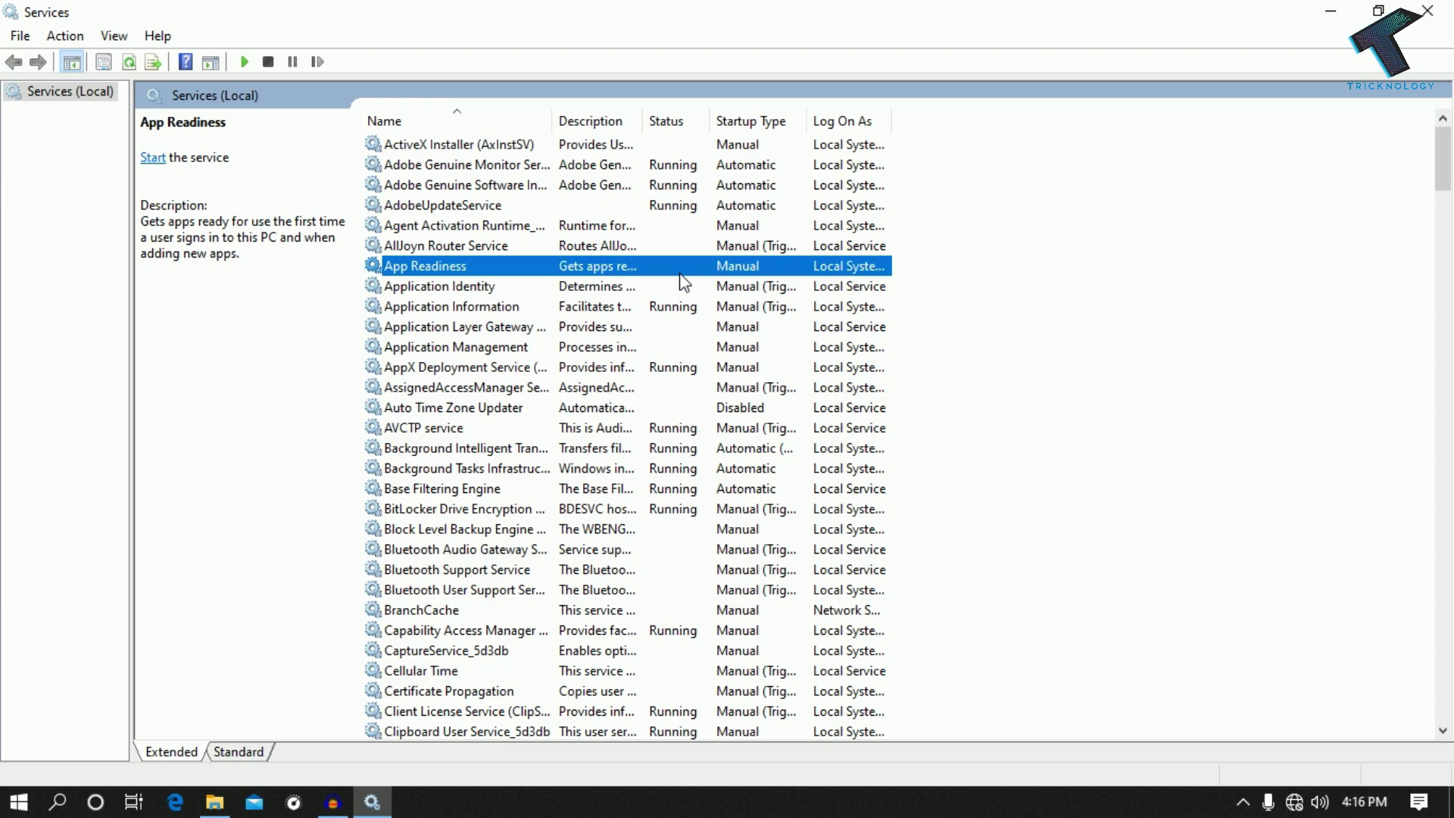
{"action": "key", "text": "w"}
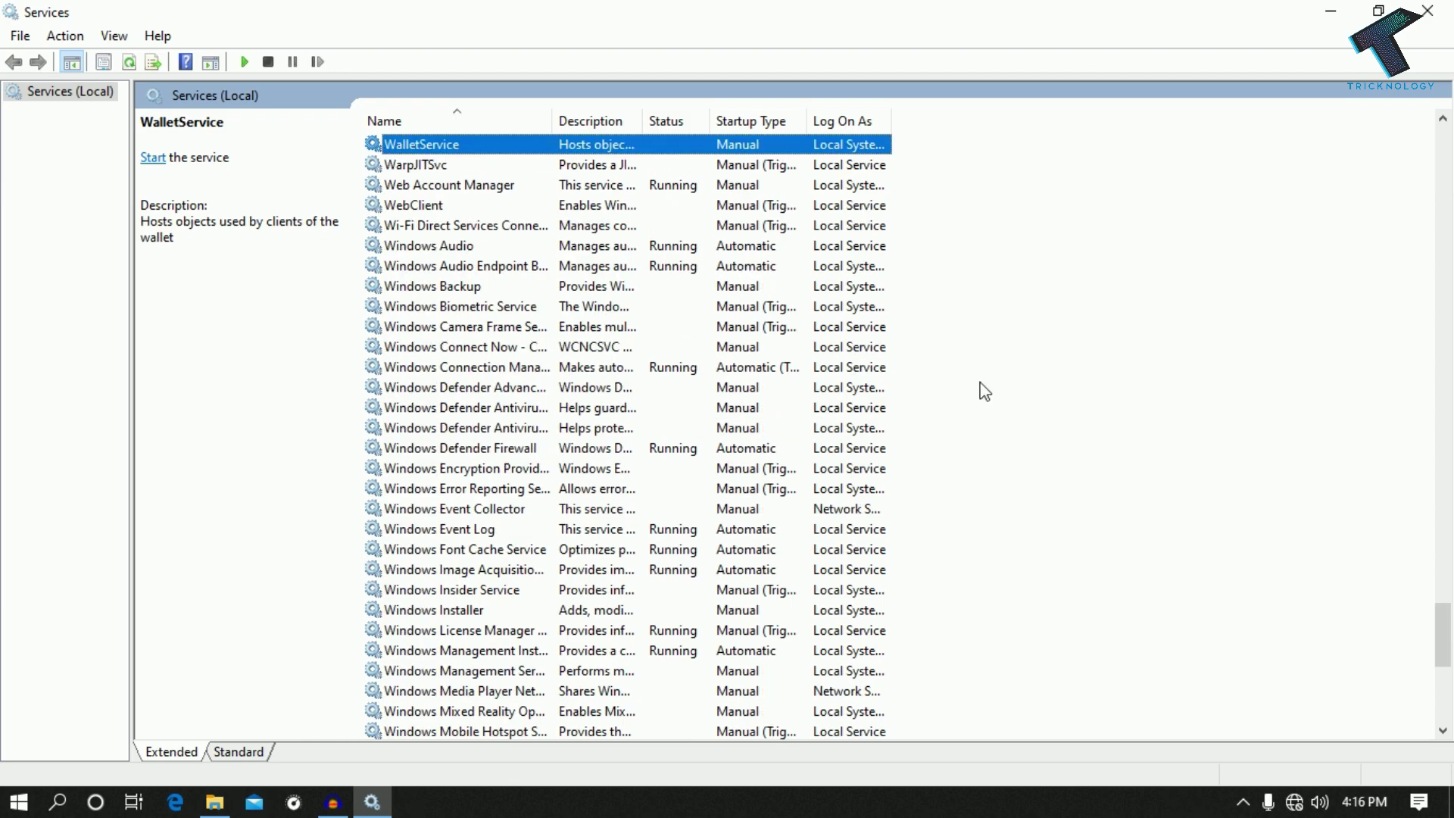
{"action": "left_click_drag", "start_coordinate": [1445, 620], "coordinate": [1441, 690]}
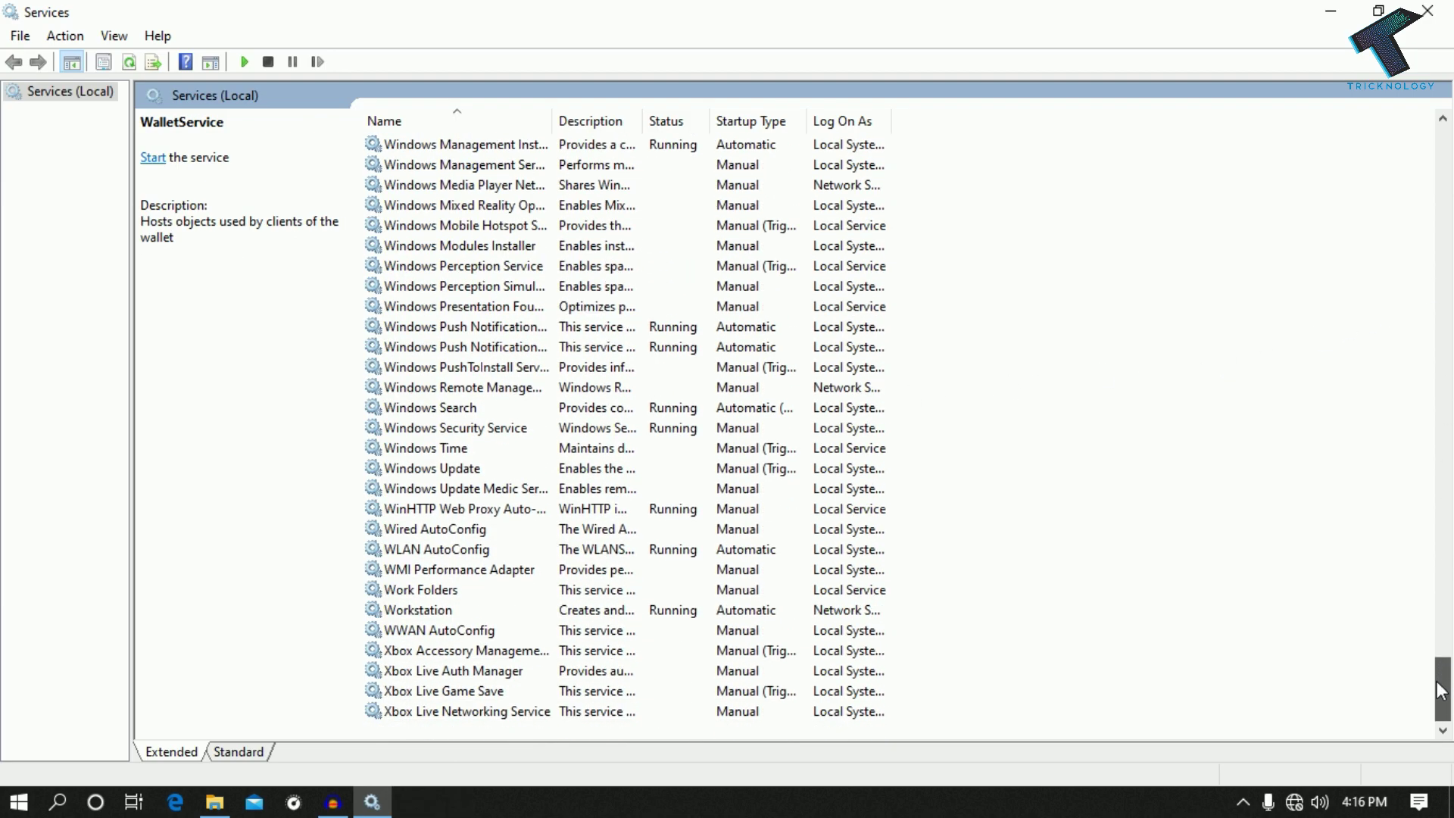
{"action": "left_click", "coordinate": [424, 416]}
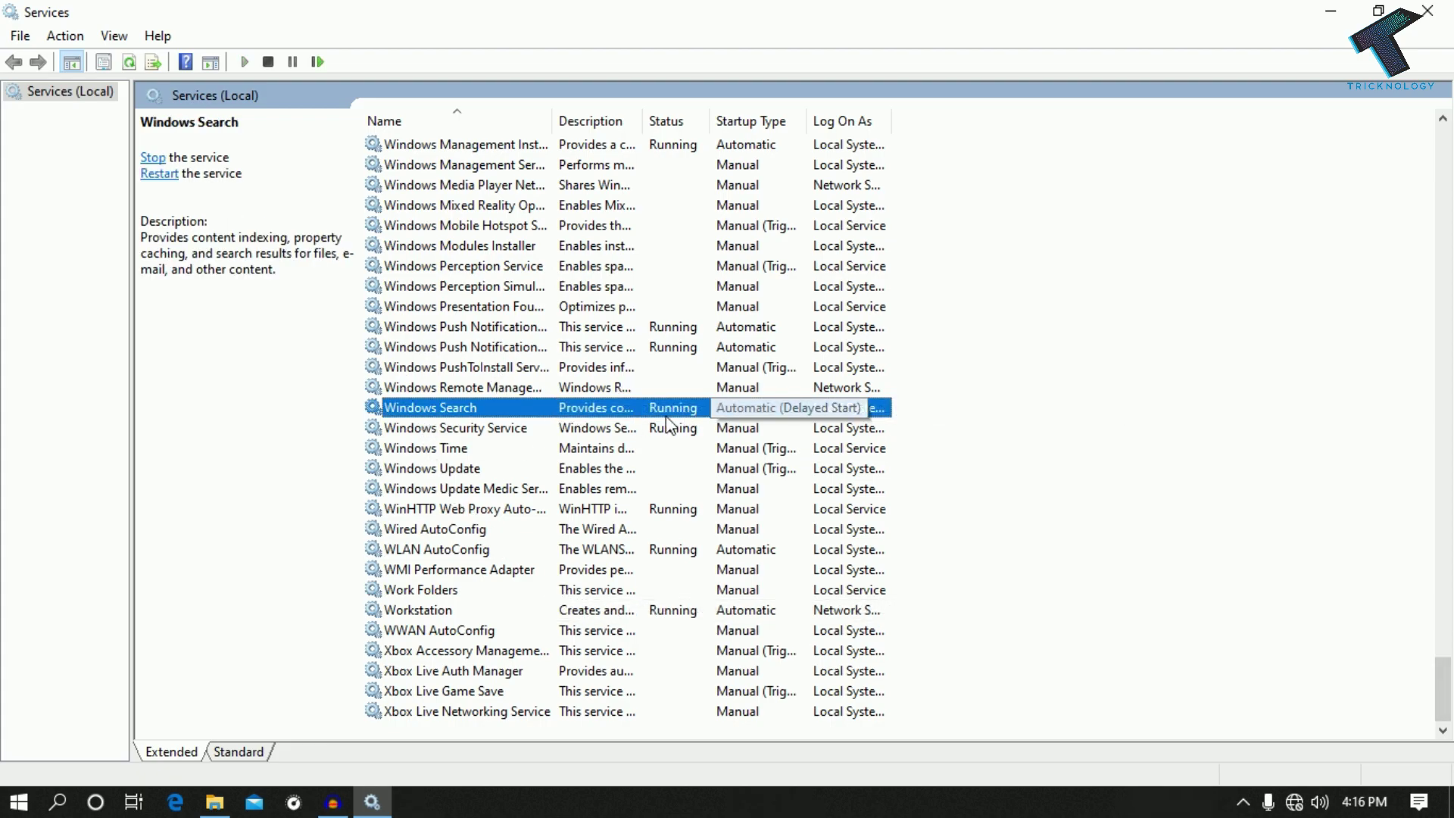
{"action": "right_click", "coordinate": [501, 406]}
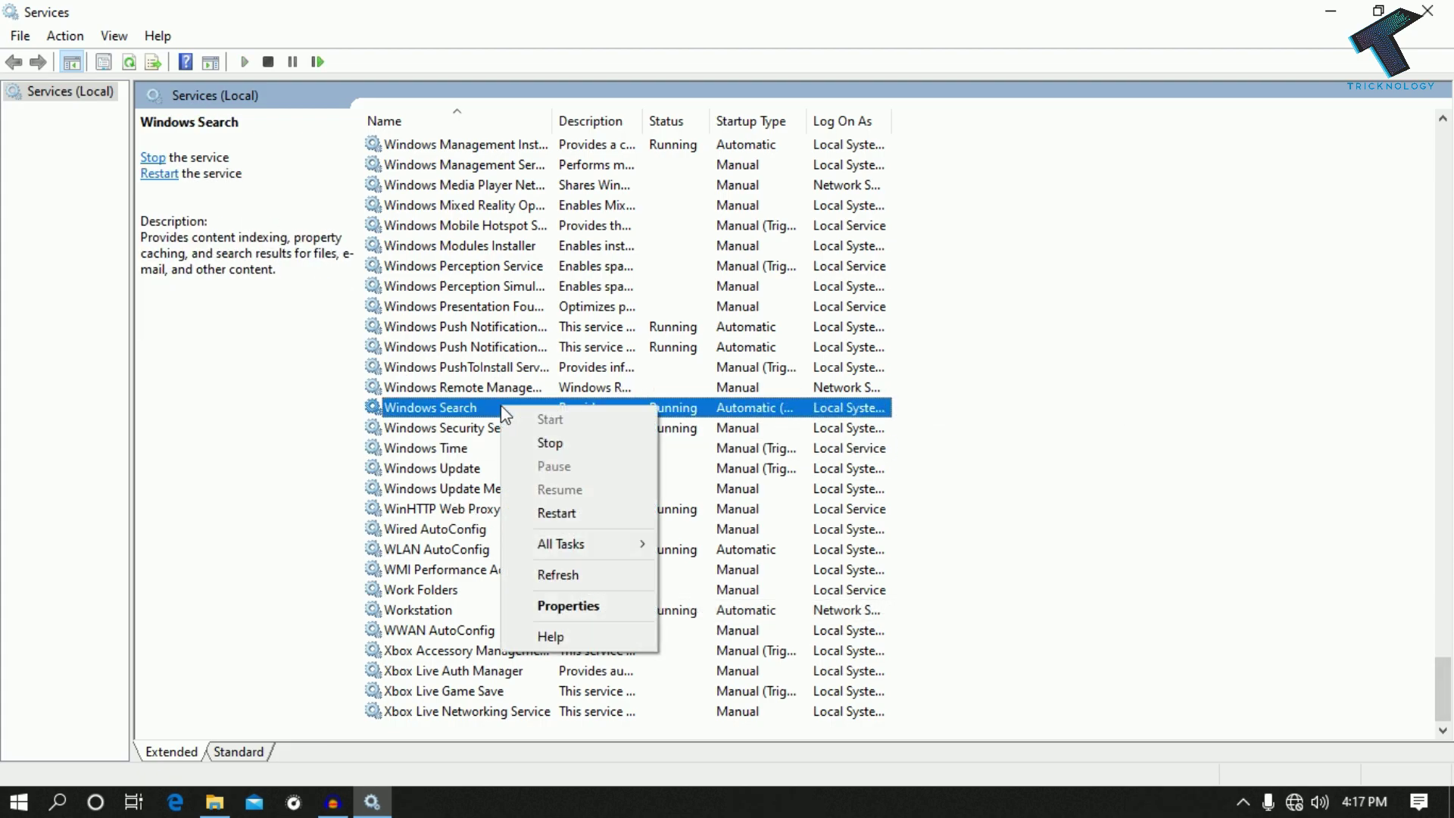
{"action": "left_click", "coordinate": [564, 442]}
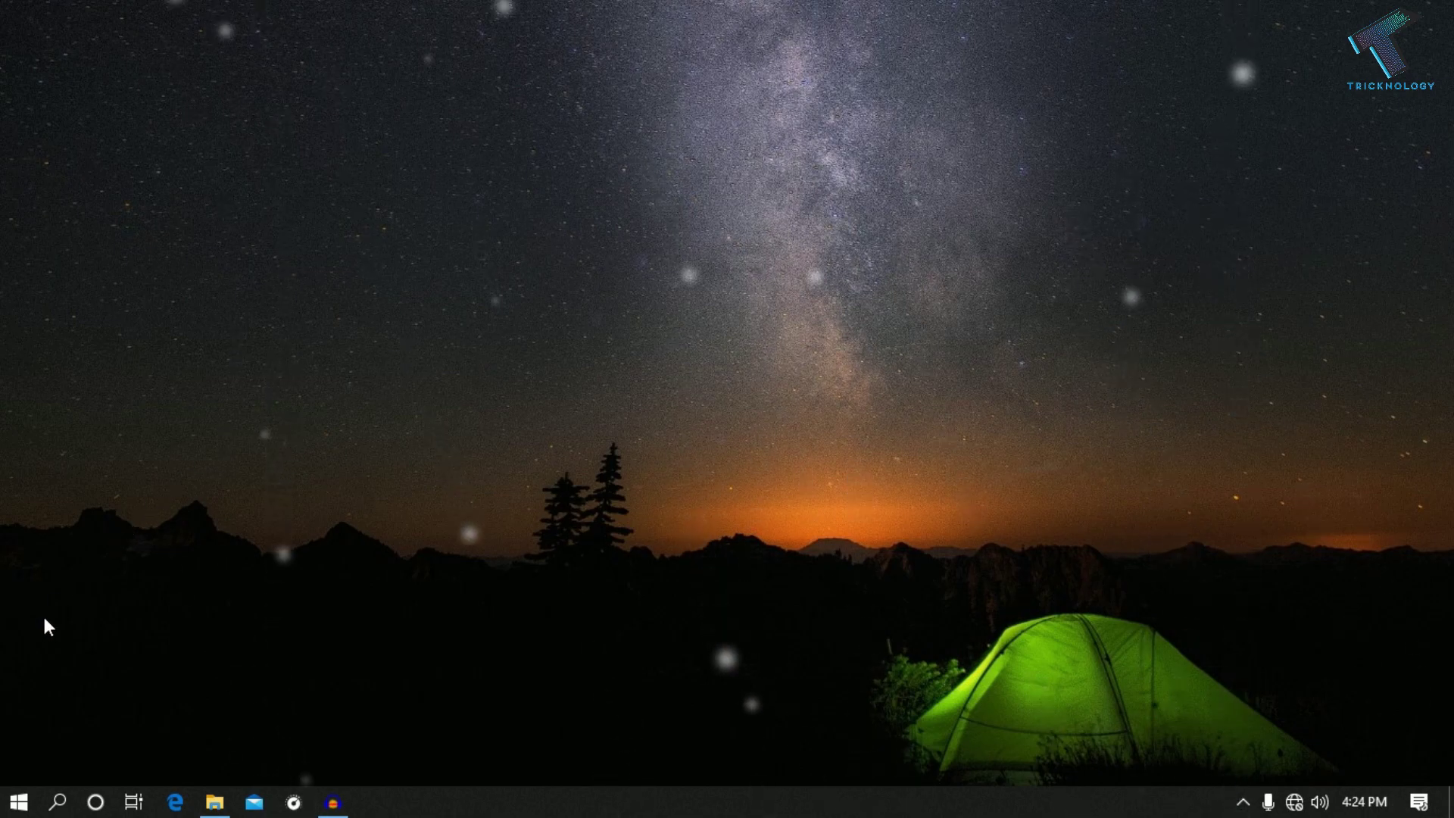
Turn Transparency effects Off under Settings > Personalization > Colors.
{"action": "left_click", "coordinate": [19, 801]}
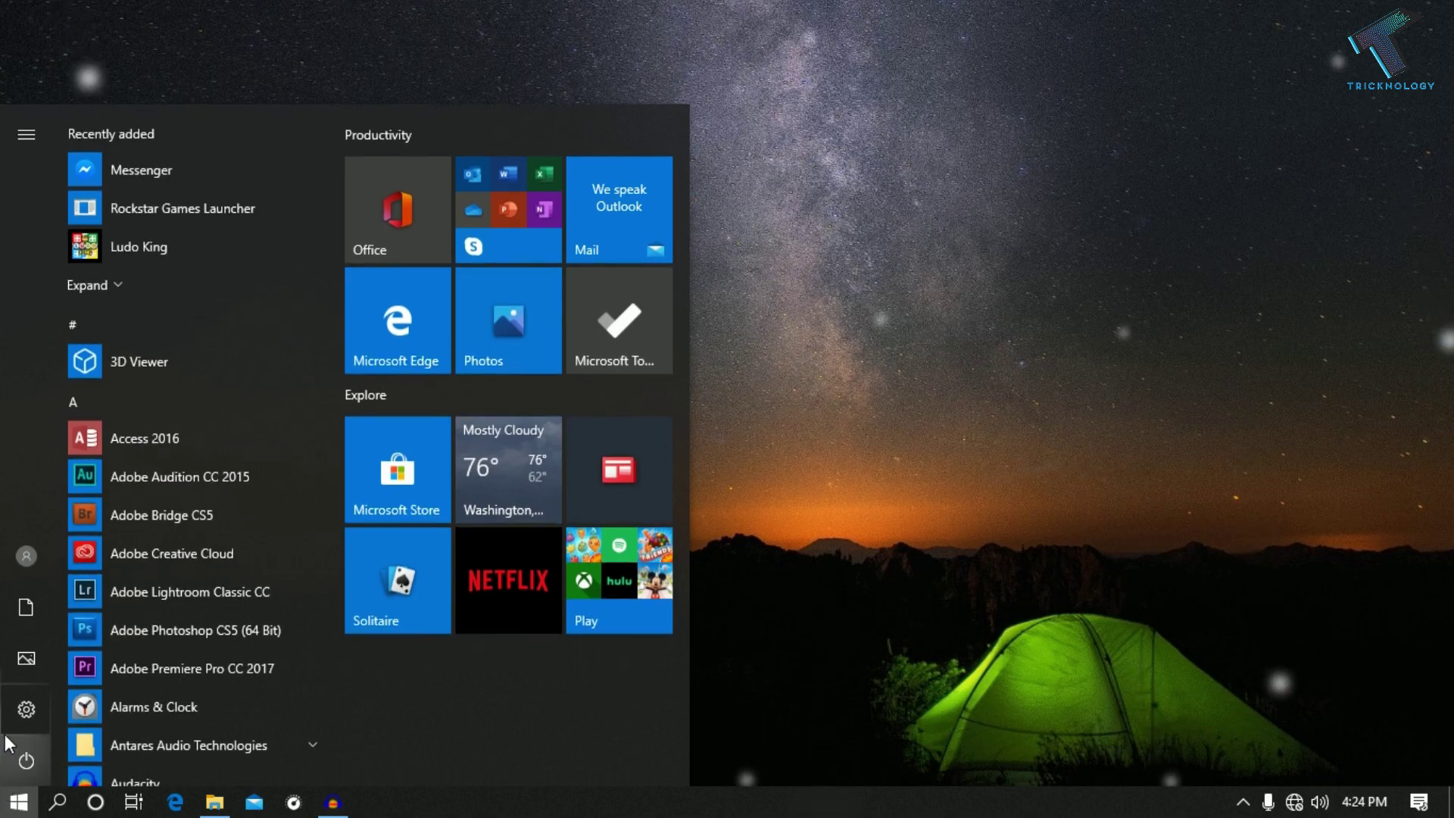
{"action": "mouse_move", "coordinate": [45, 712]}
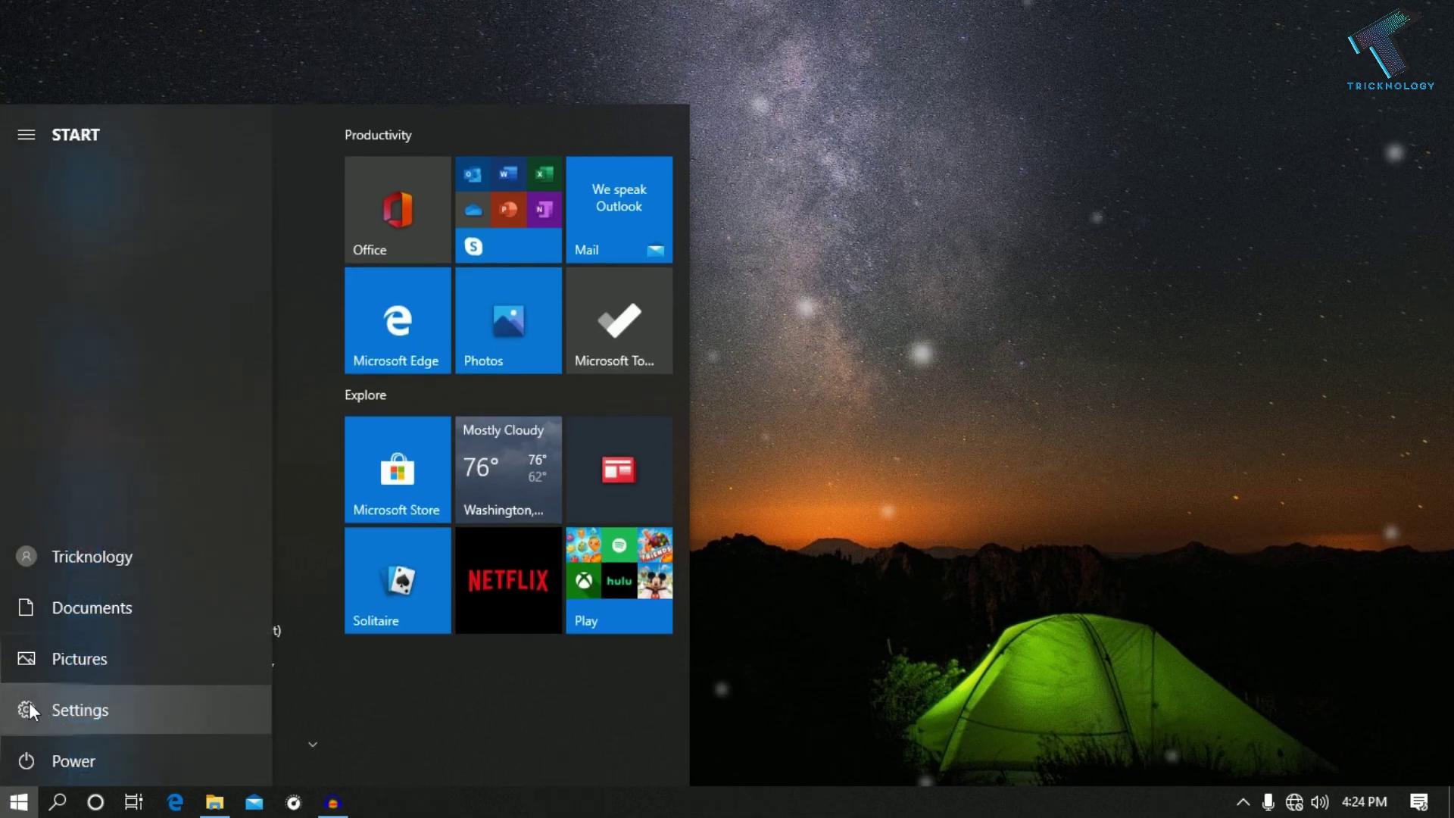
{"action": "left_click", "coordinate": [31, 705]}
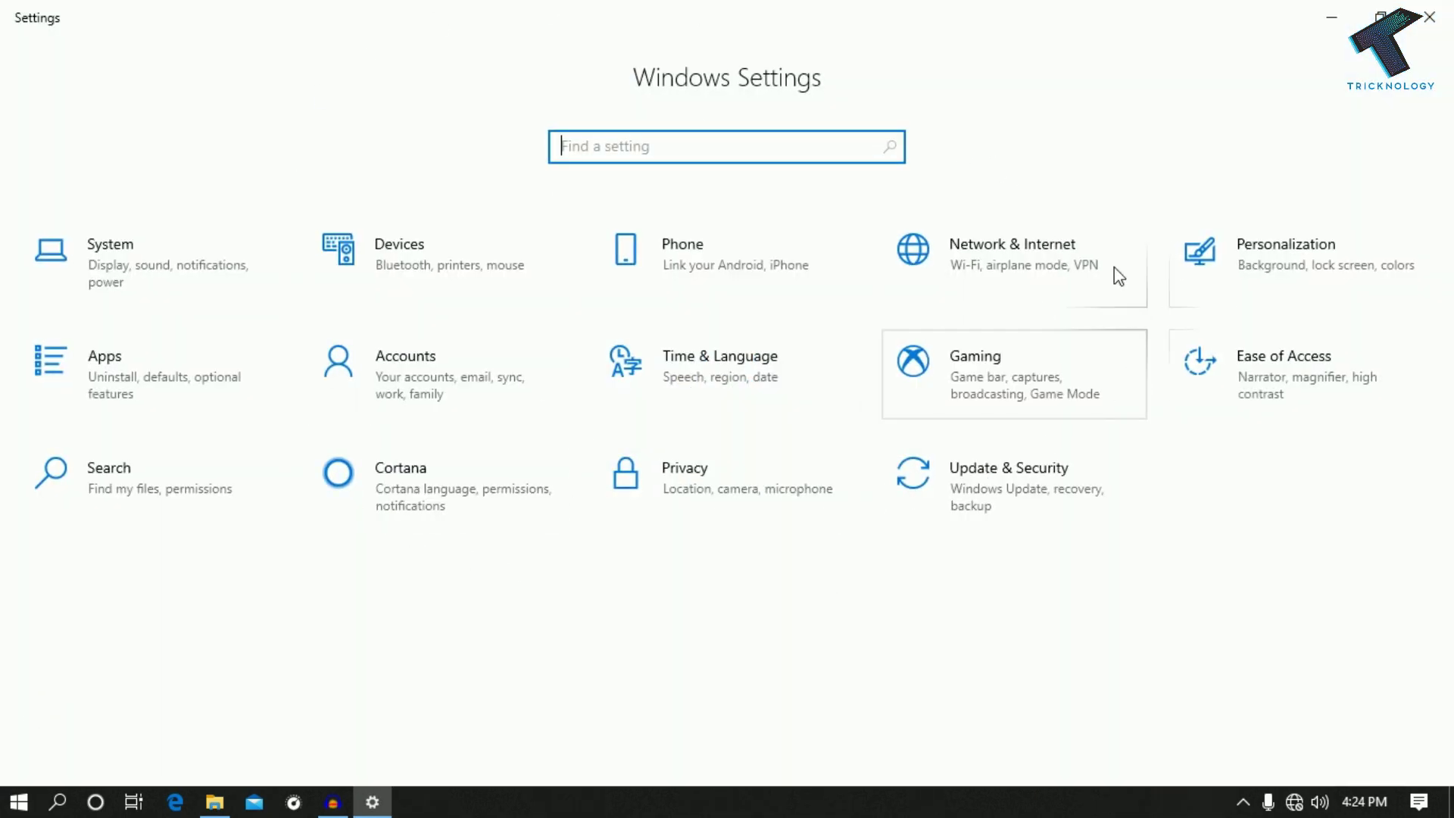
{"action": "left_click", "coordinate": [1261, 265]}
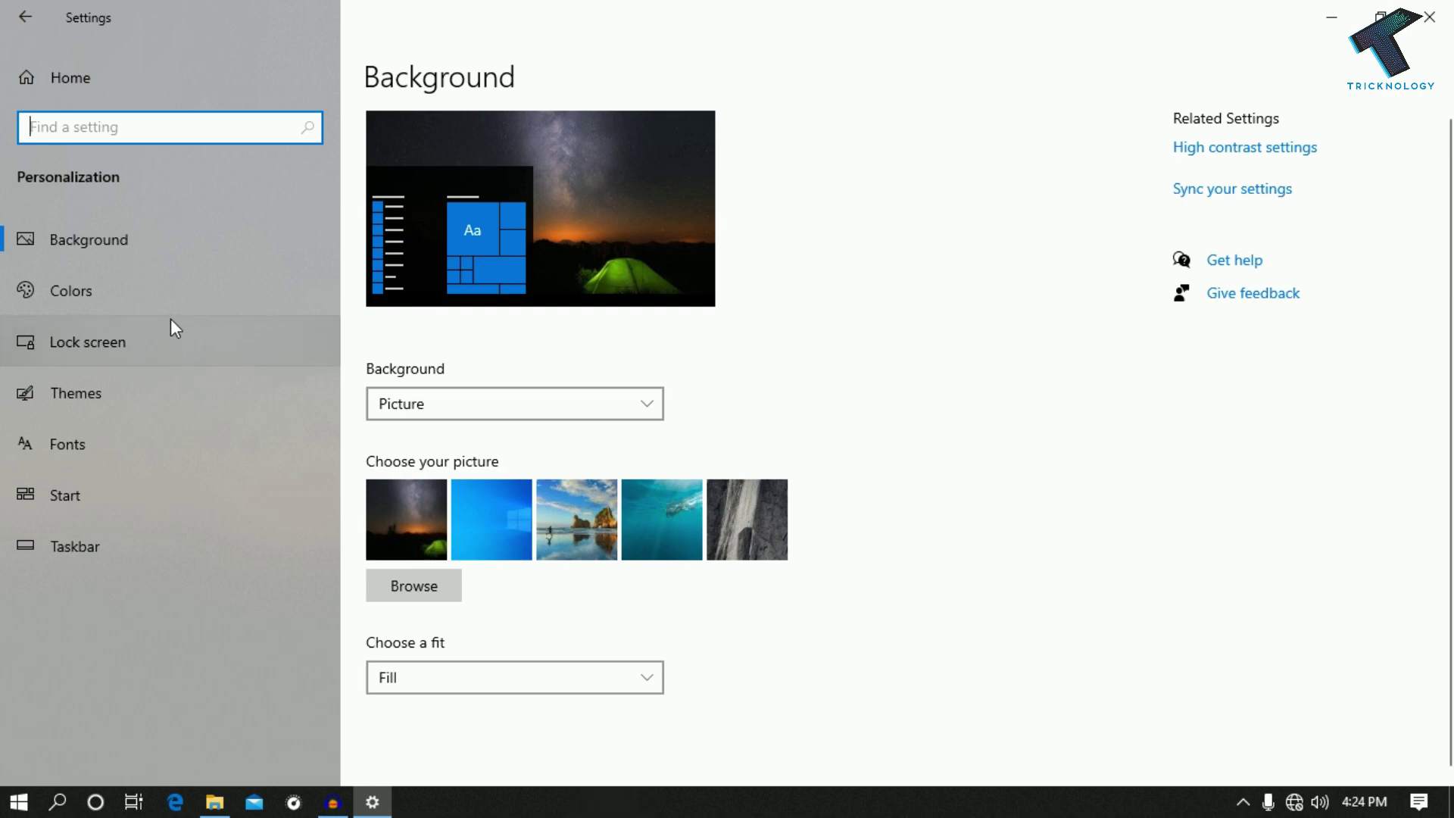
{"action": "left_click", "coordinate": [93, 300]}
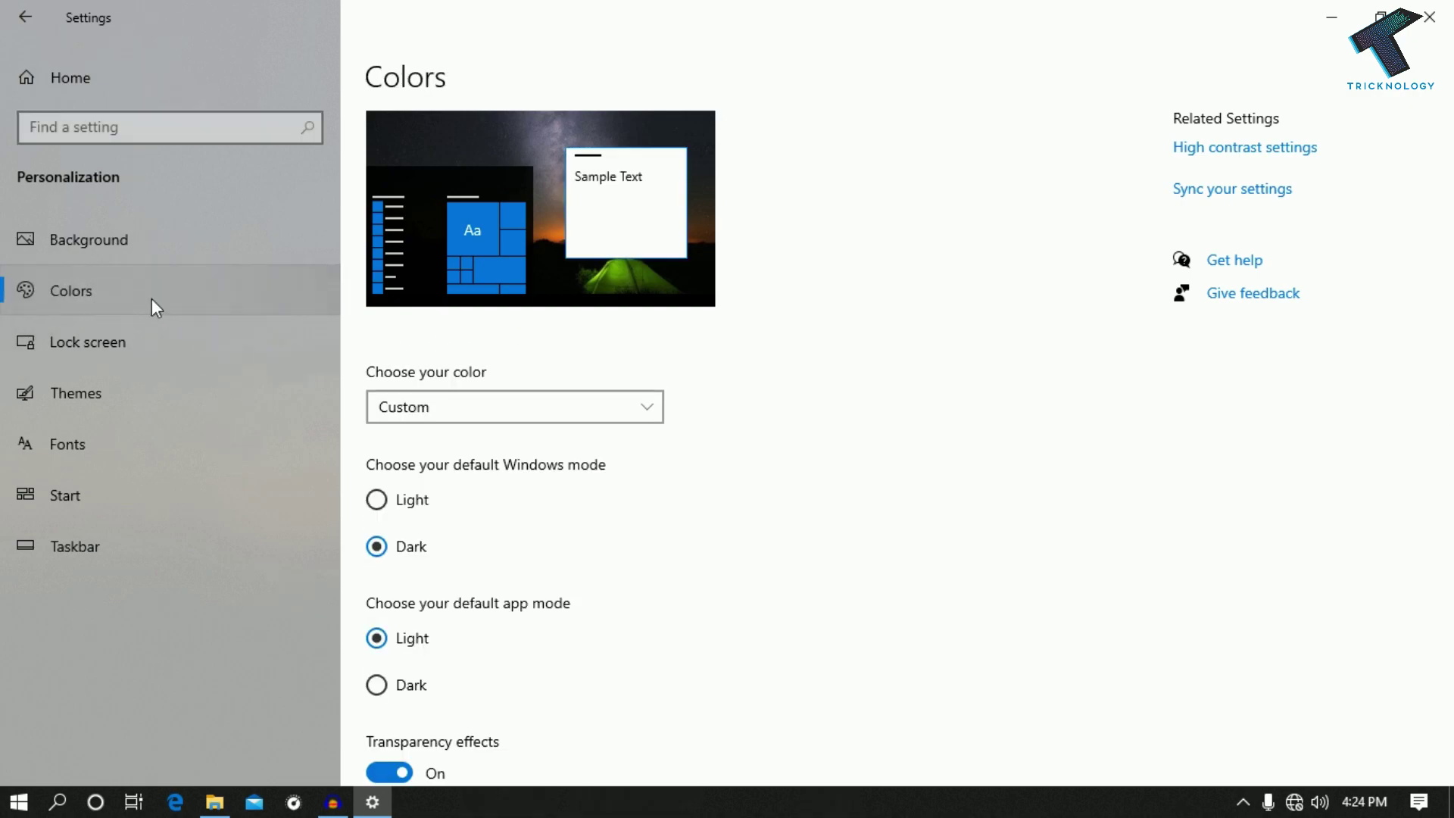
{"action": "scroll", "coordinate": [779, 284], "scroll_direction": "down", "scroll_amount": 6}
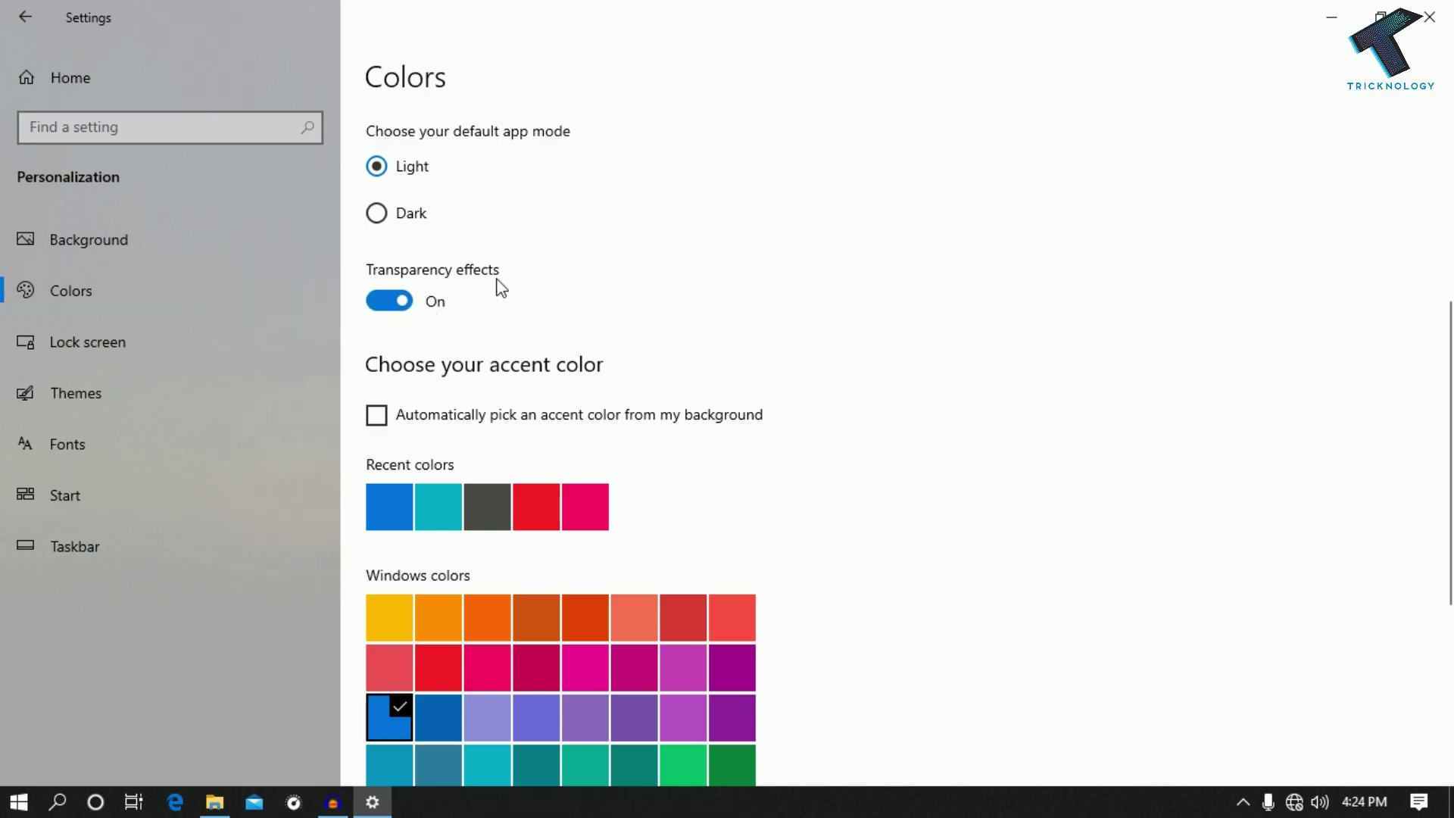
{"action": "left_click", "coordinate": [389, 301]}
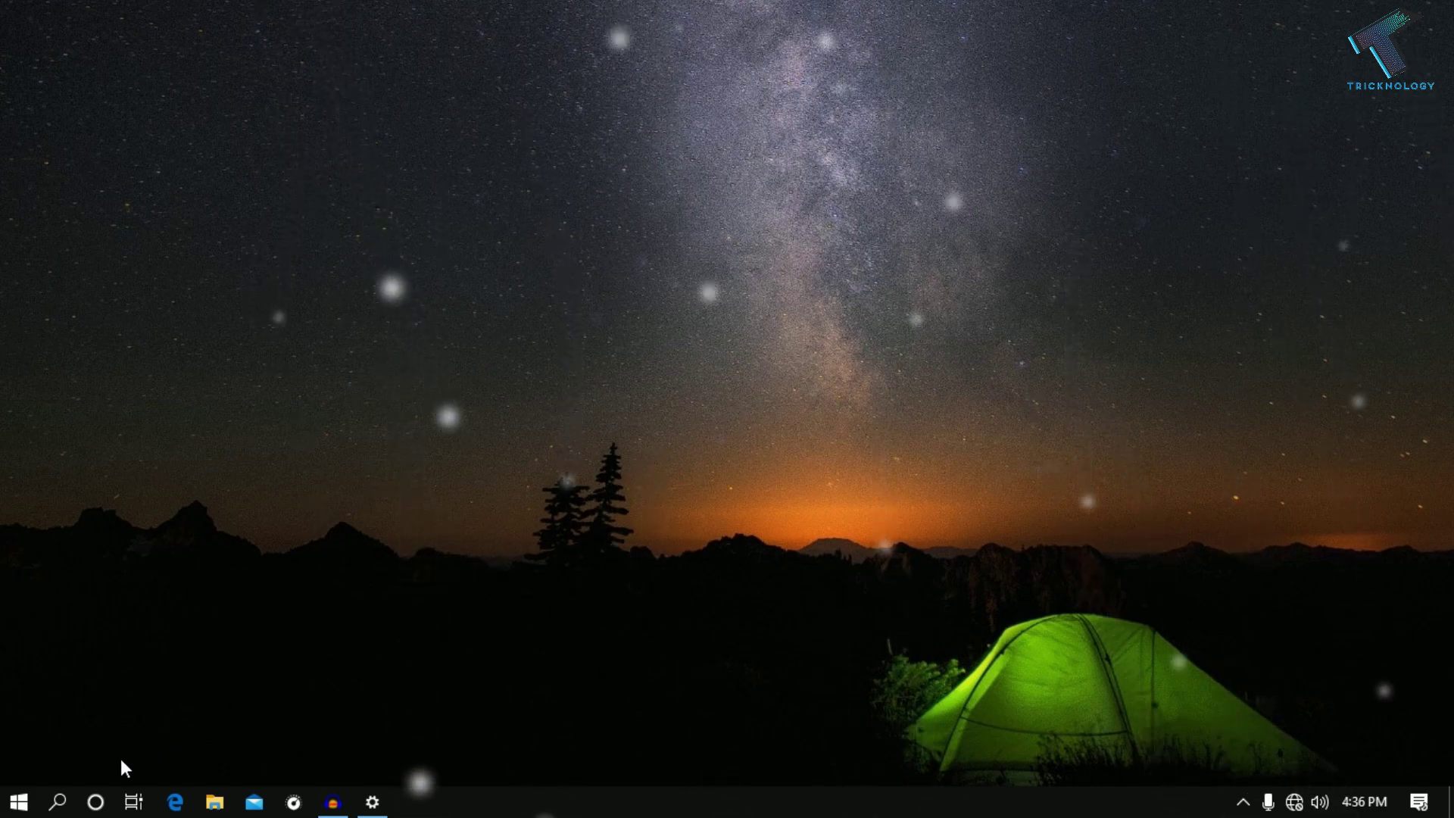
Open Control Panel from a Start search for 'control panel' and keep View by on Category.
{"action": "left_click", "coordinate": [18, 801]}
{"action": "type", "text": "con"}
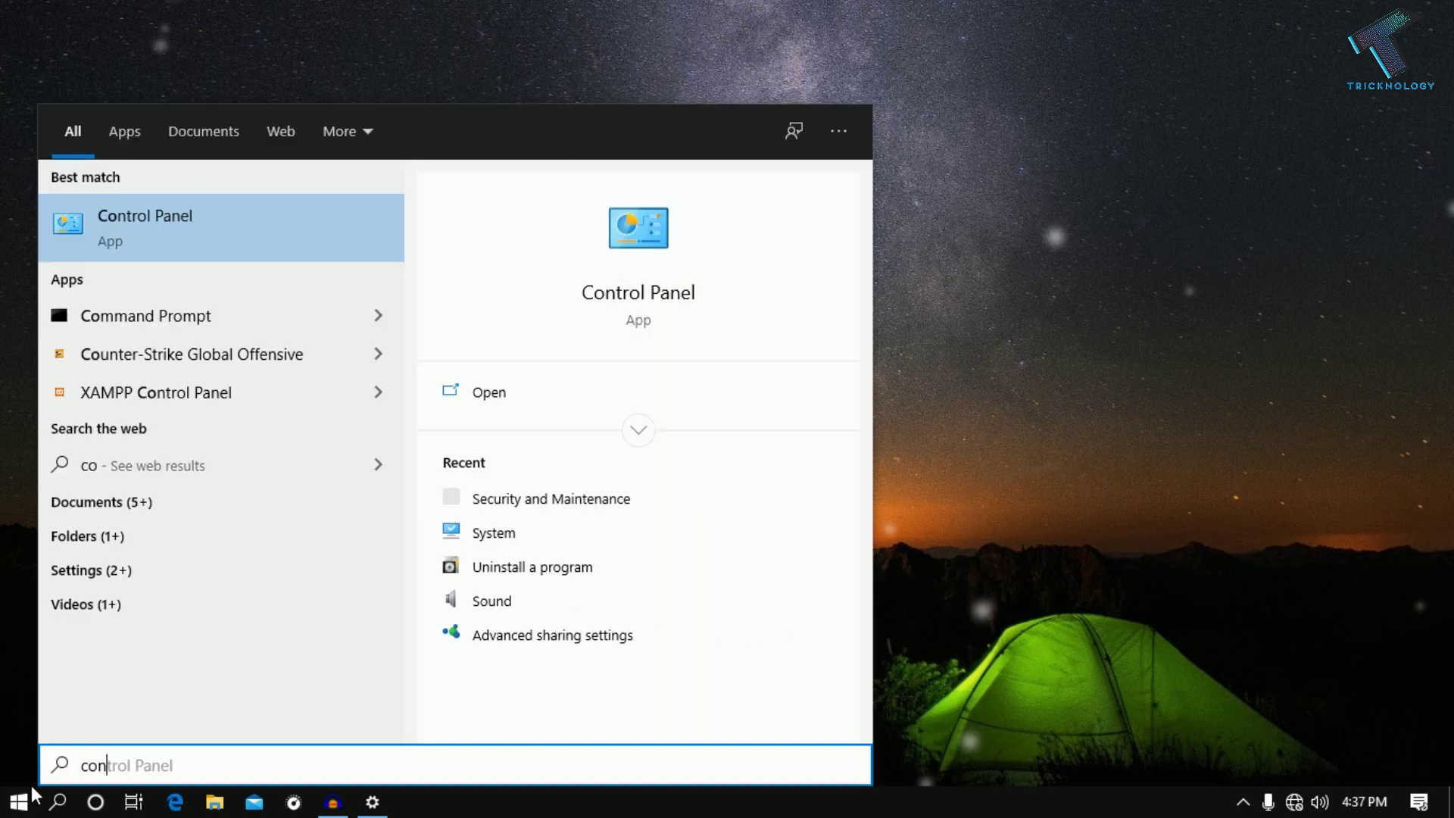
{"action": "type", "text": "trol panel"}
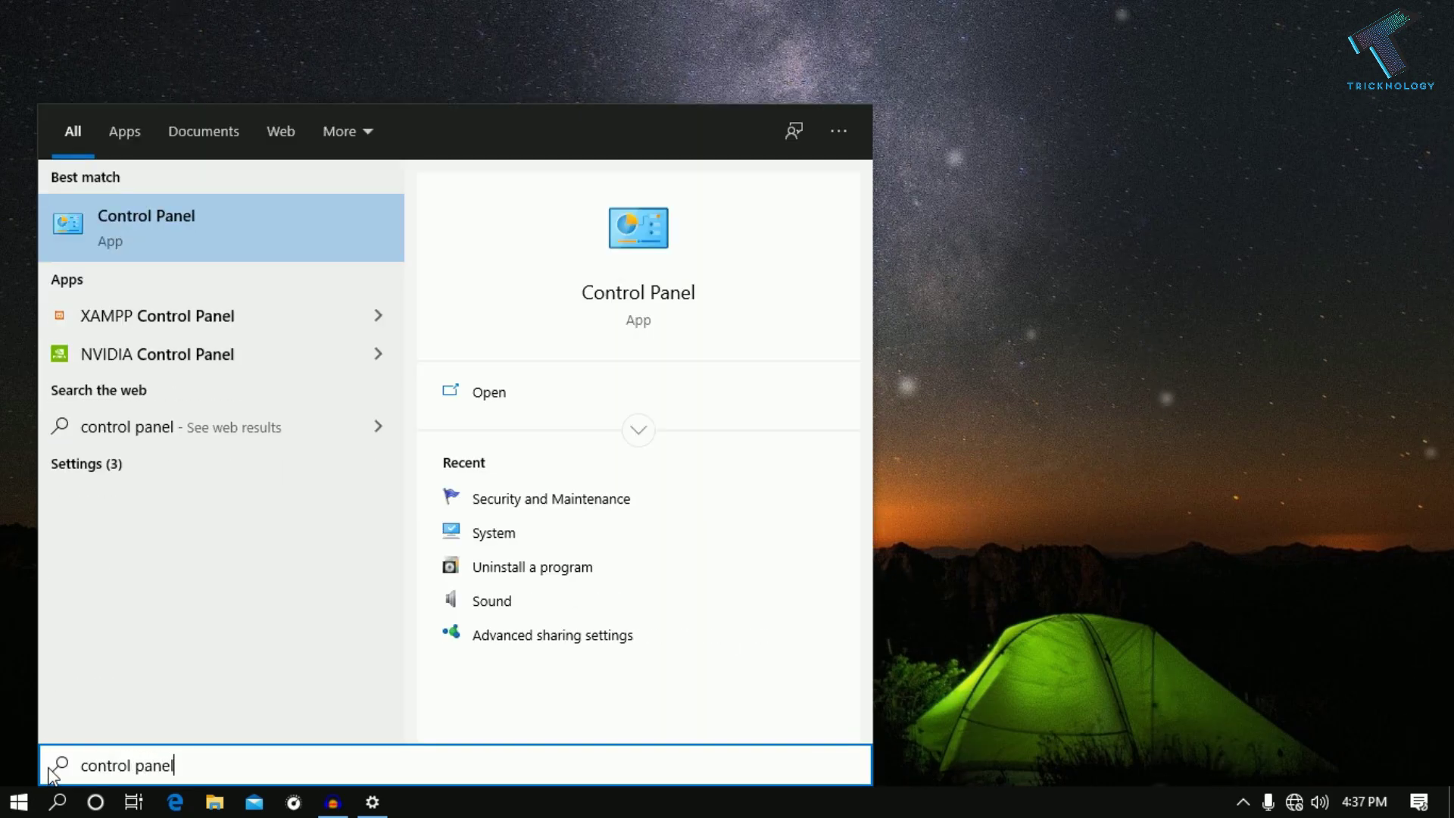
{"action": "left_click", "coordinate": [103, 235]}
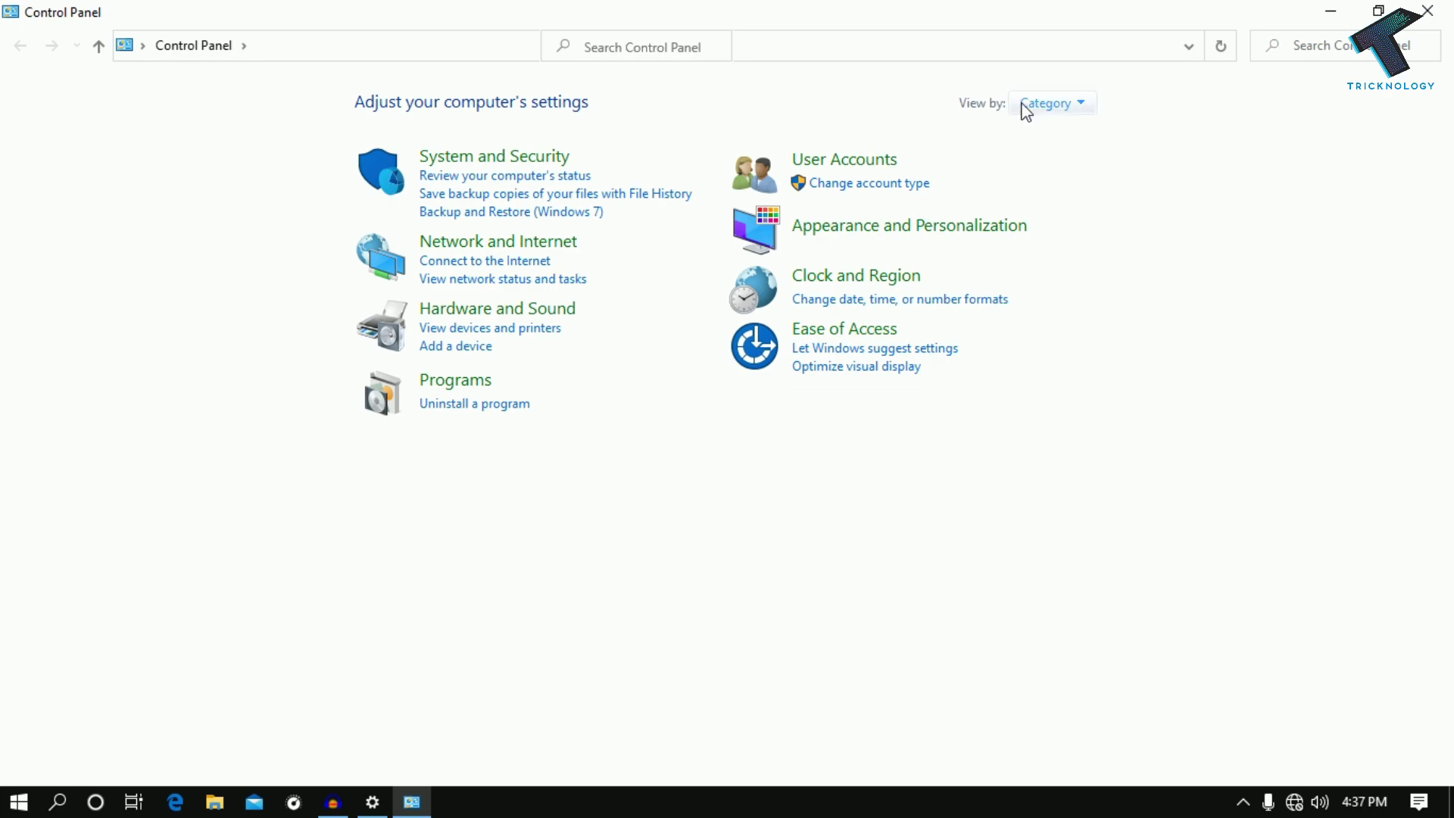
{"action": "left_click", "coordinate": [1073, 114]}
{"action": "left_click", "coordinate": [1072, 128]}
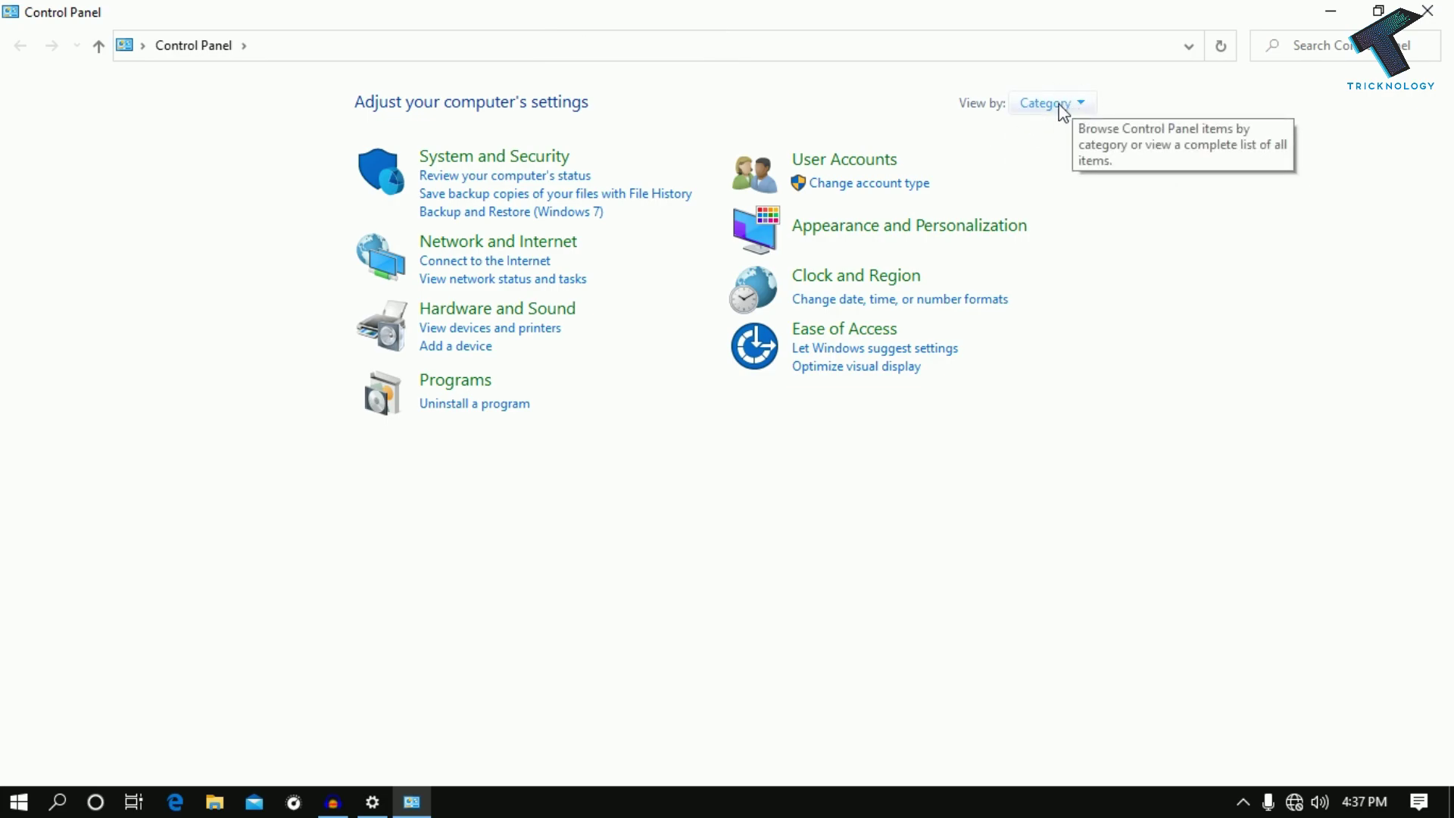
Start automatic maintenance from System and Security > Security and Maintenance > Maintenance.
{"action": "left_click", "coordinate": [540, 160]}
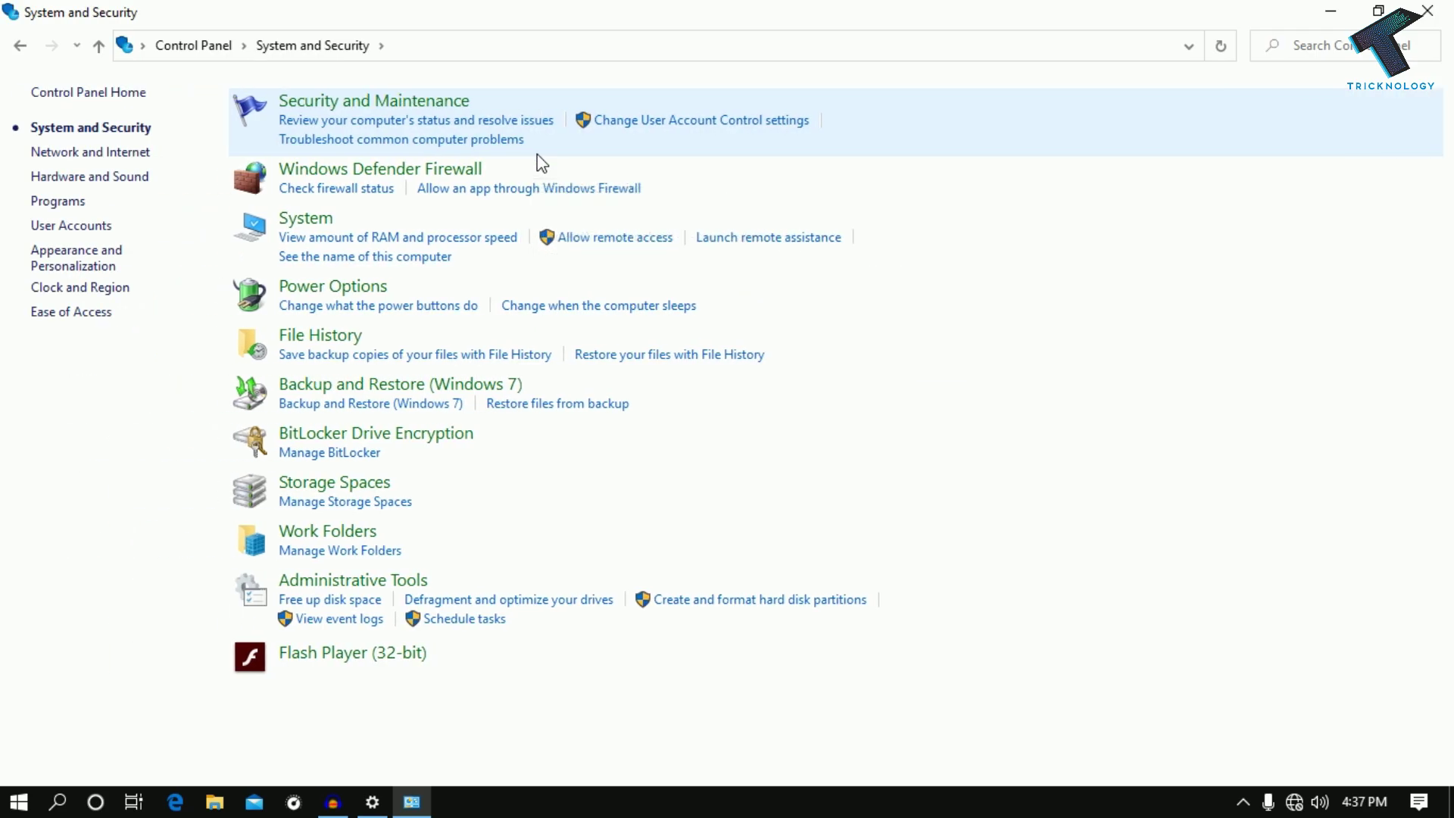
{"action": "left_click", "coordinate": [399, 104]}
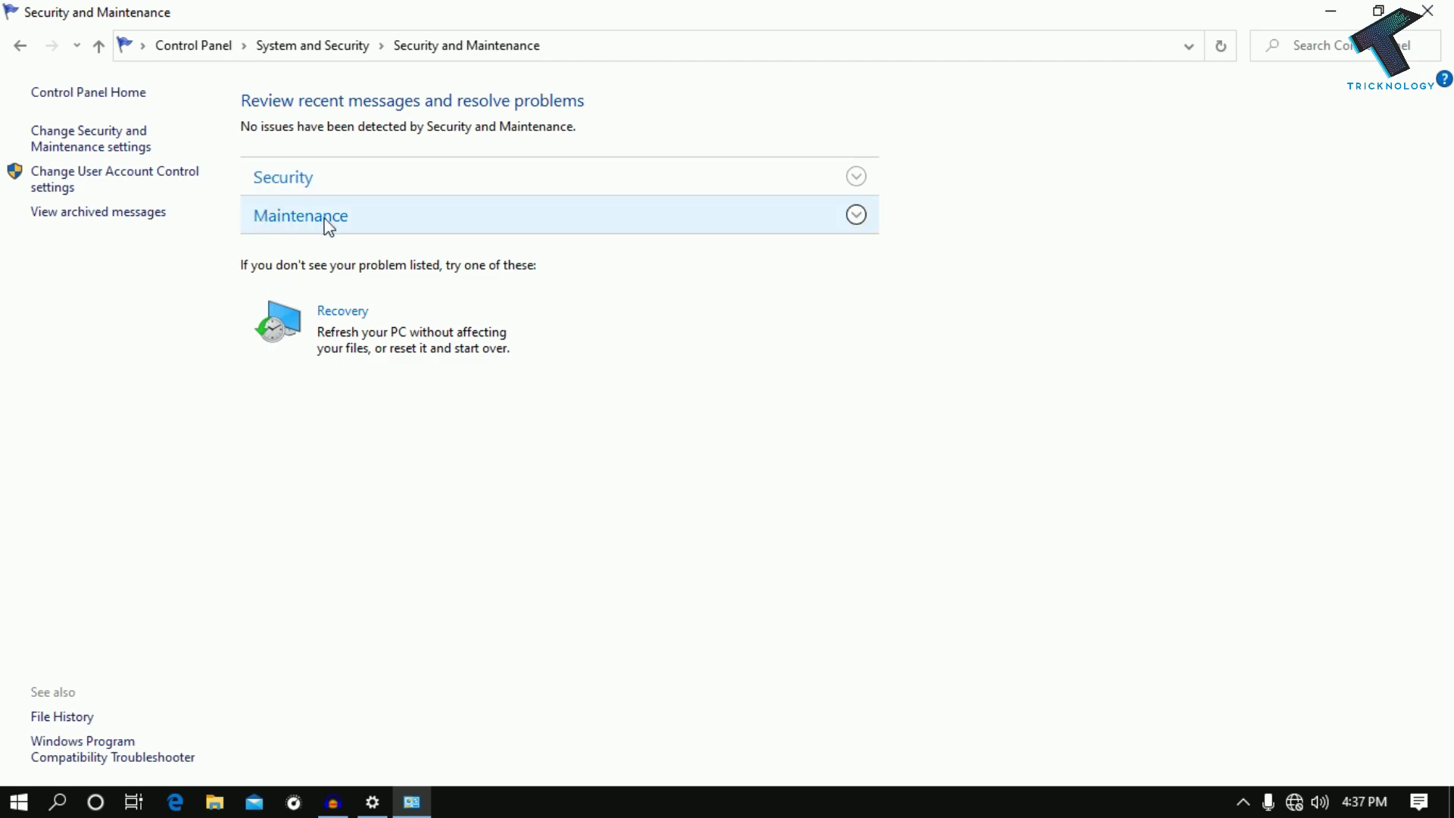
{"action": "left_click", "coordinate": [383, 219]}
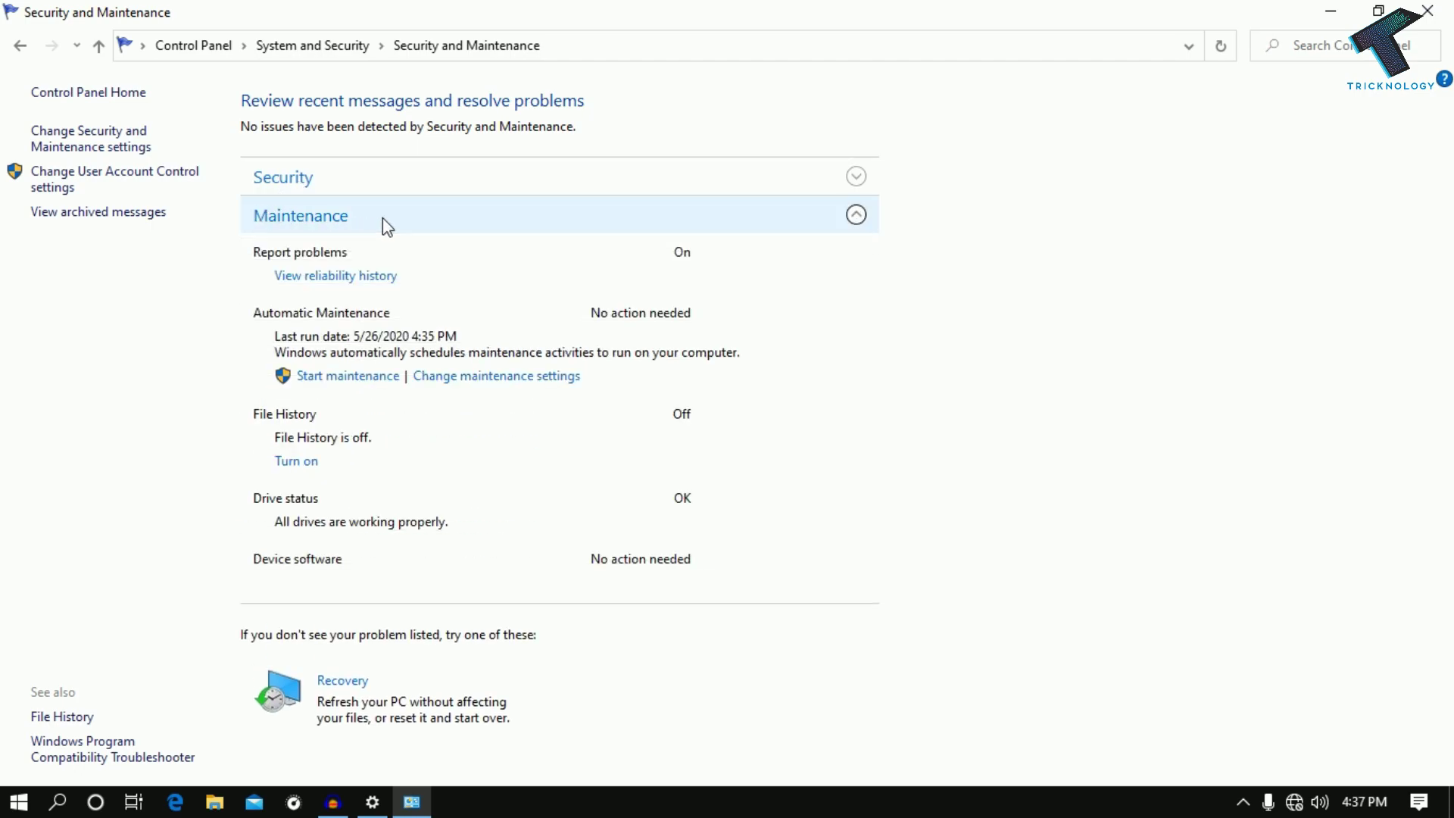
{"action": "left_click", "coordinate": [361, 378]}
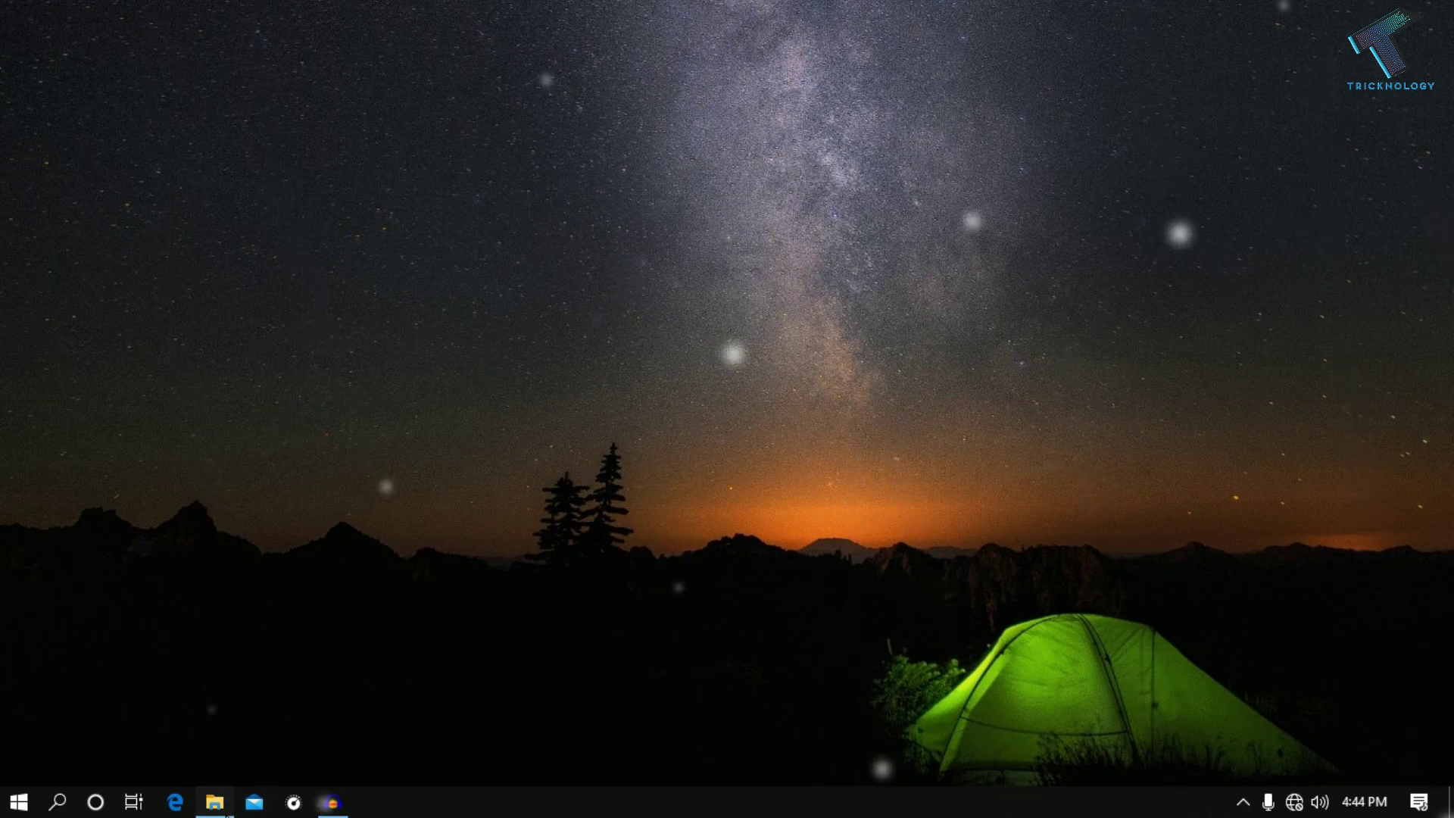
Open This PC's system Properties, then the Advanced tab of System Properties via Change settings.
{"action": "left_click", "coordinate": [216, 803]}
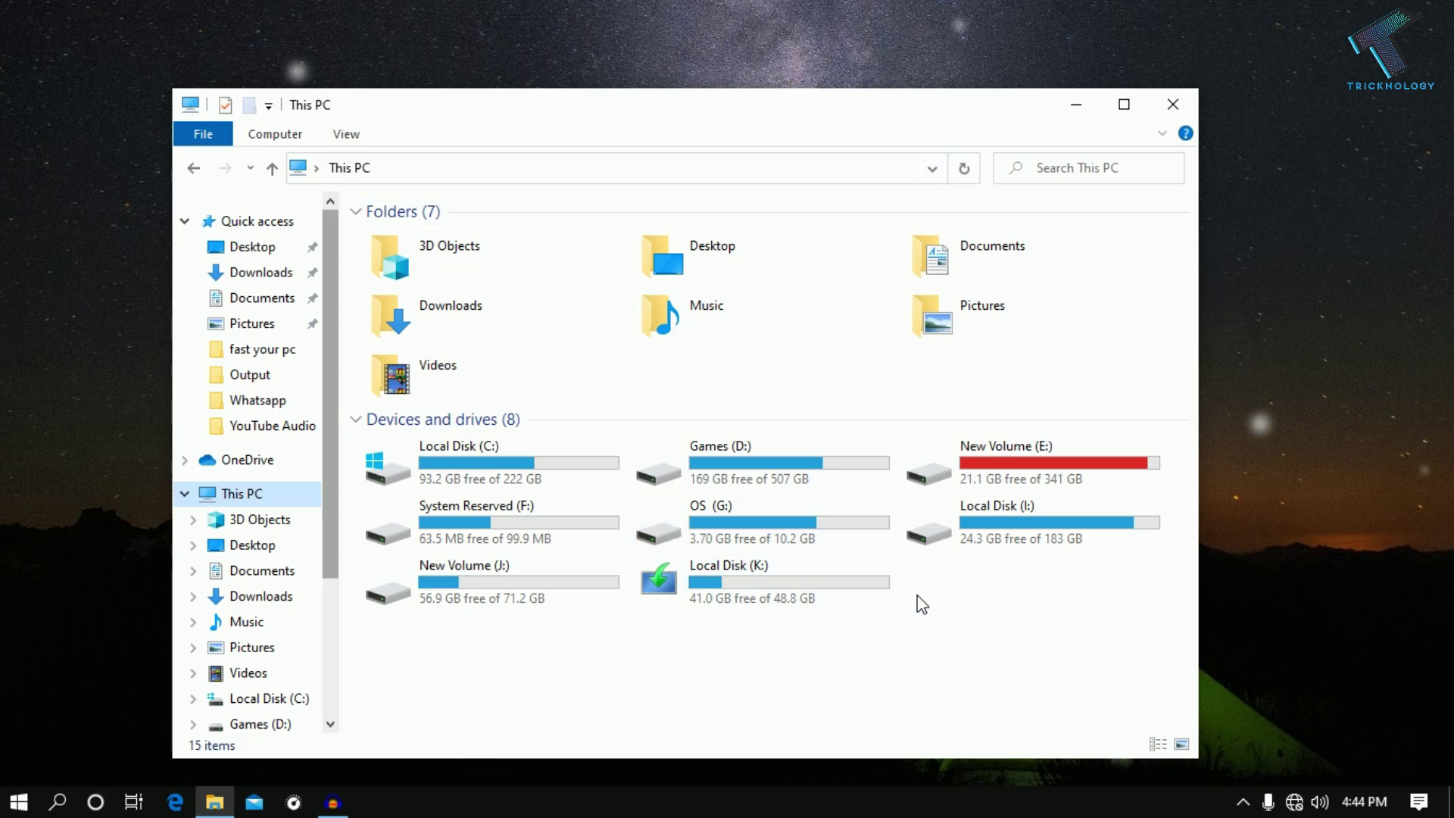
{"action": "right_click", "coordinate": [811, 661]}
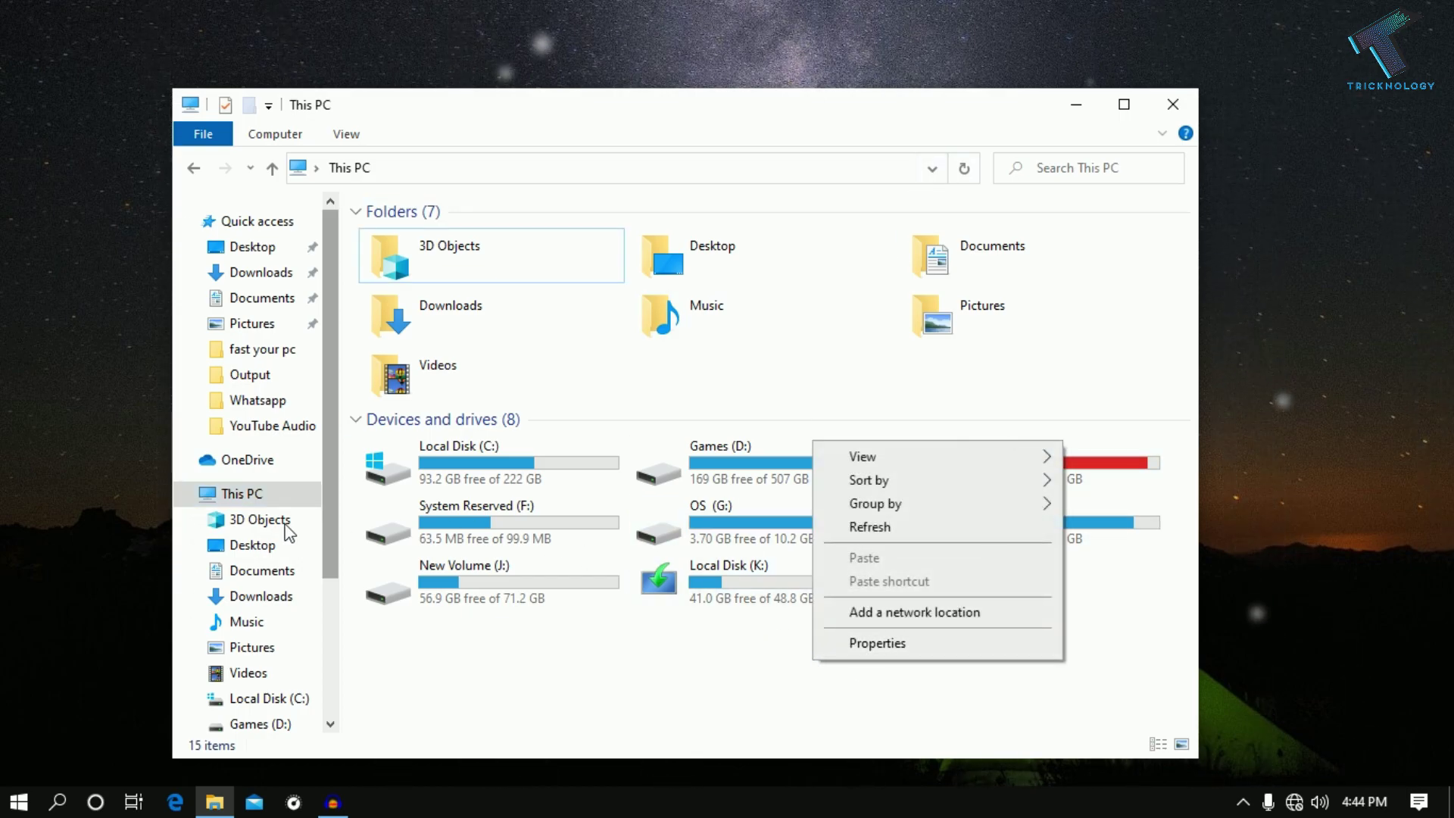
{"action": "right_click", "coordinate": [267, 496]}
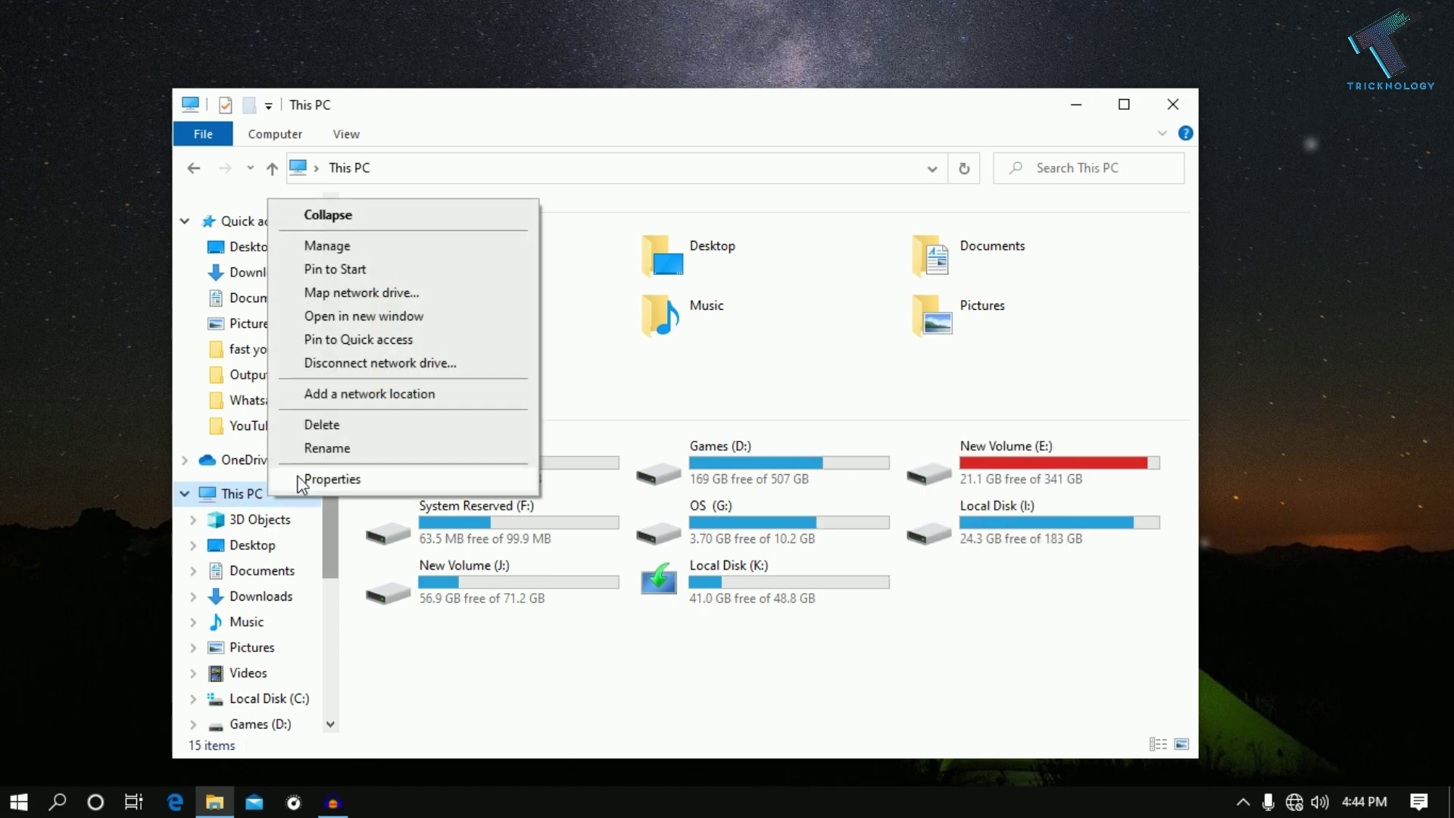
{"action": "left_click", "coordinate": [389, 482]}
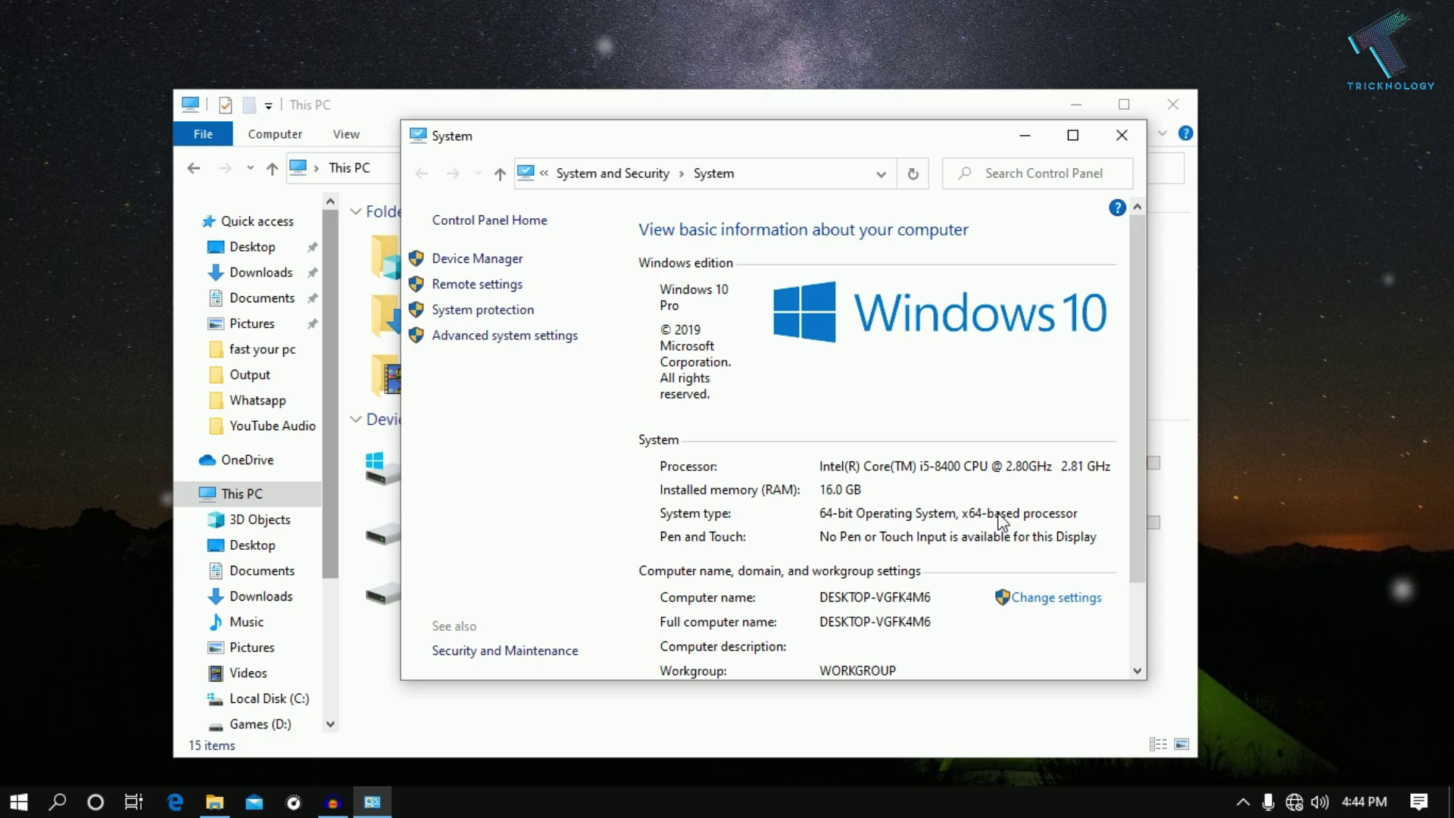
{"action": "scroll", "coordinate": [1034, 537], "scroll_direction": "down", "scroll_amount": 1}
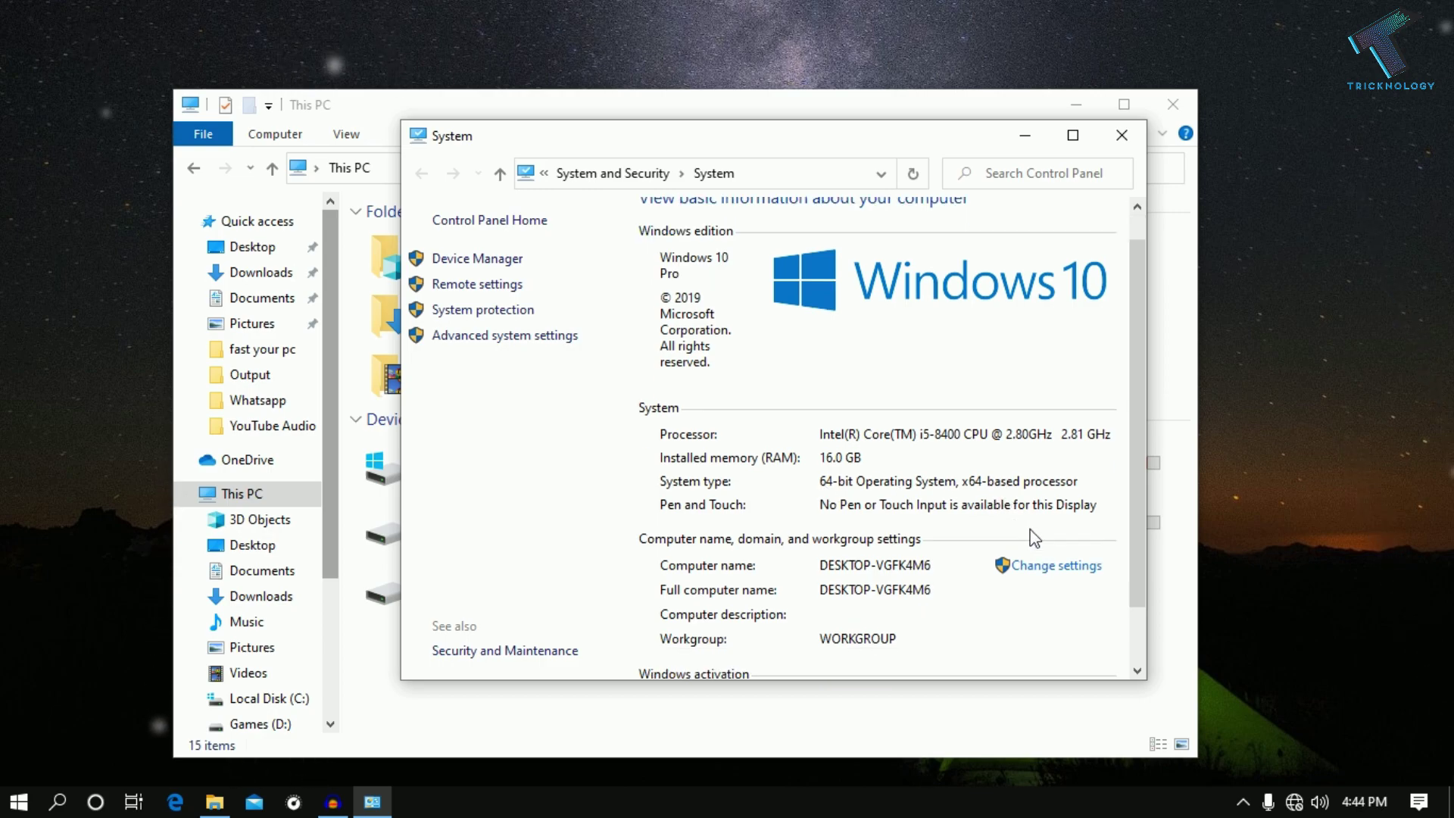
{"action": "left_click", "coordinate": [1078, 573]}
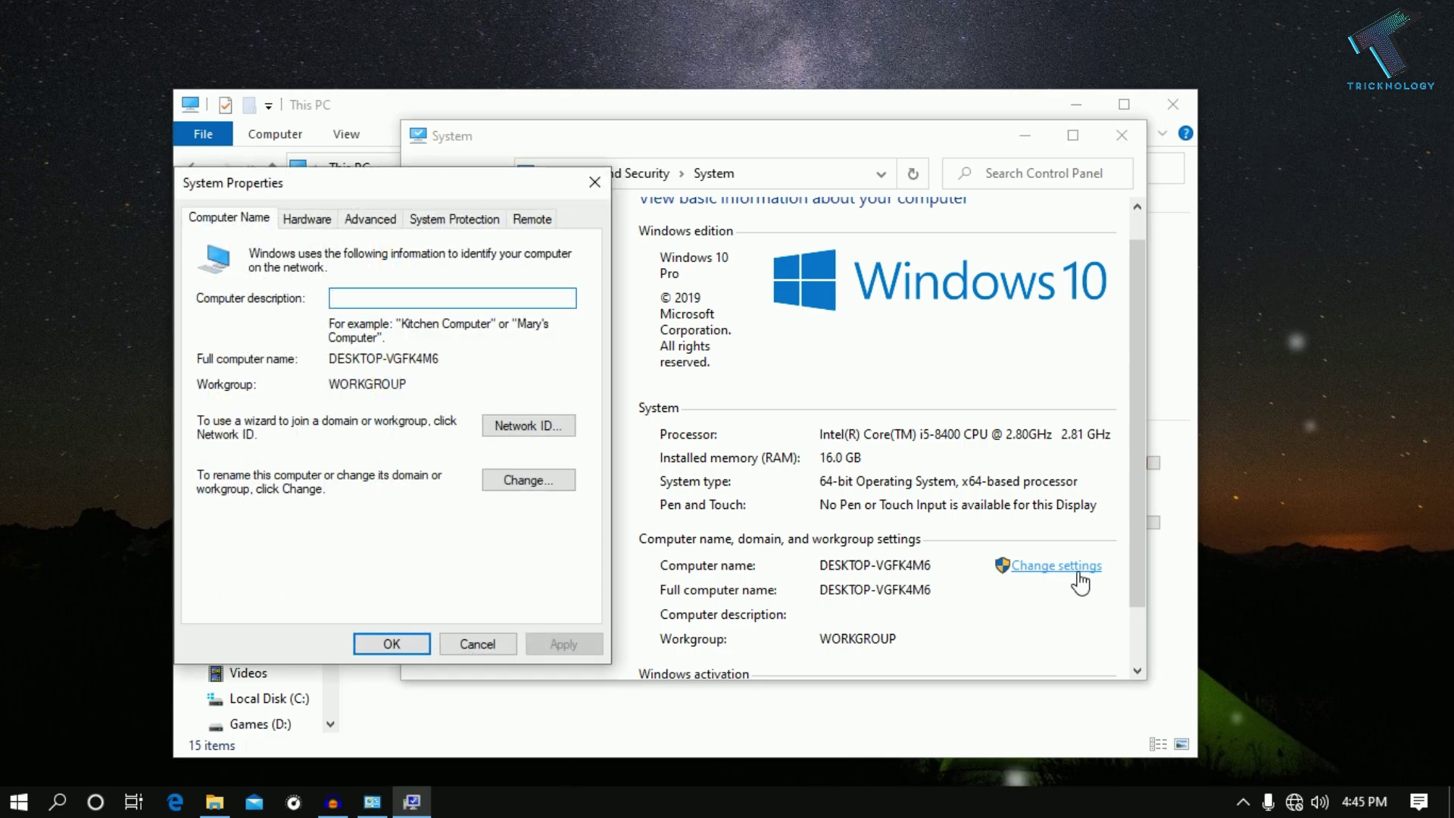
{"action": "left_click_drag", "start_coordinate": [433, 188], "coordinate": [845, 193]}
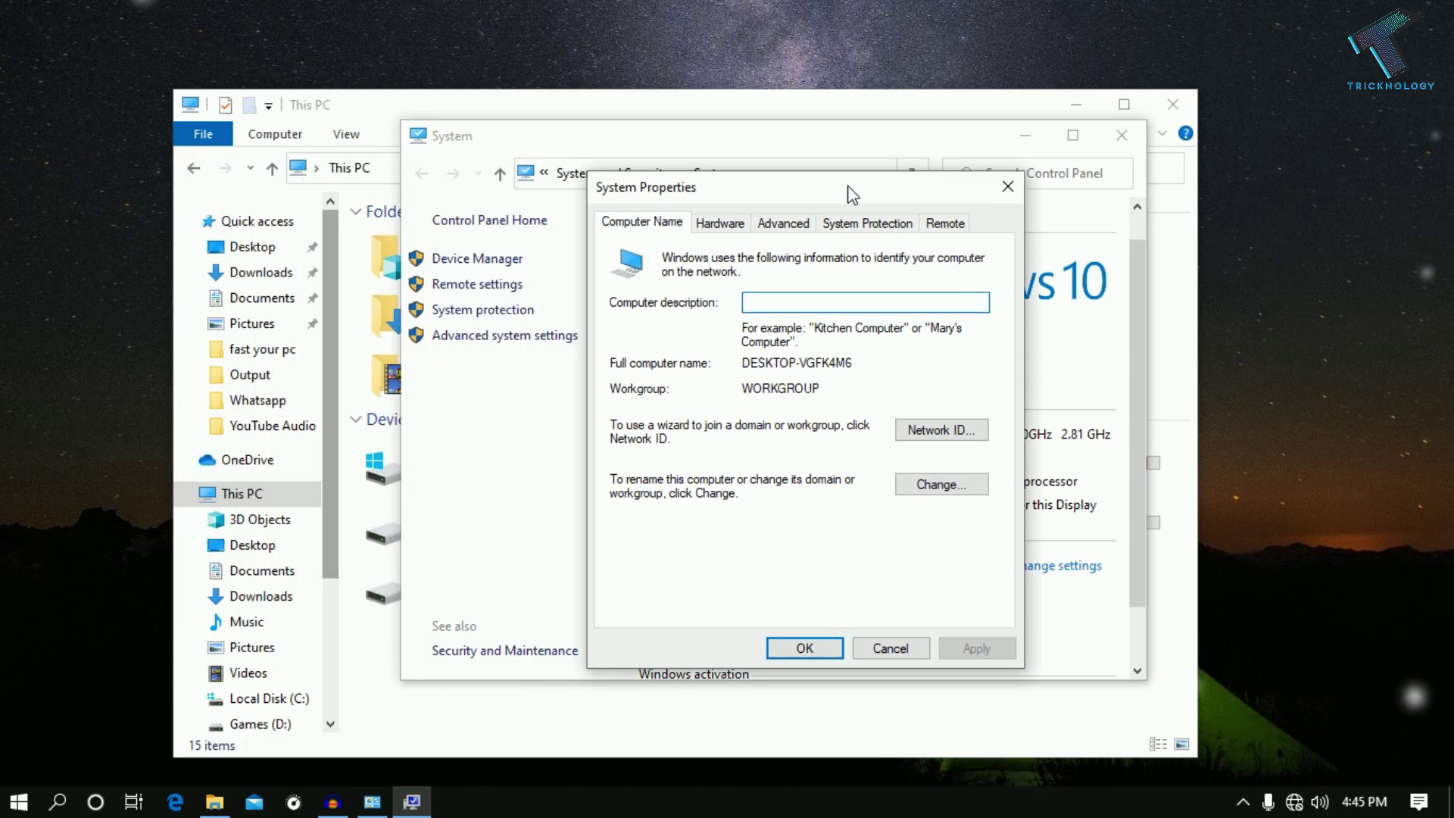
{"action": "left_click", "coordinate": [785, 224]}
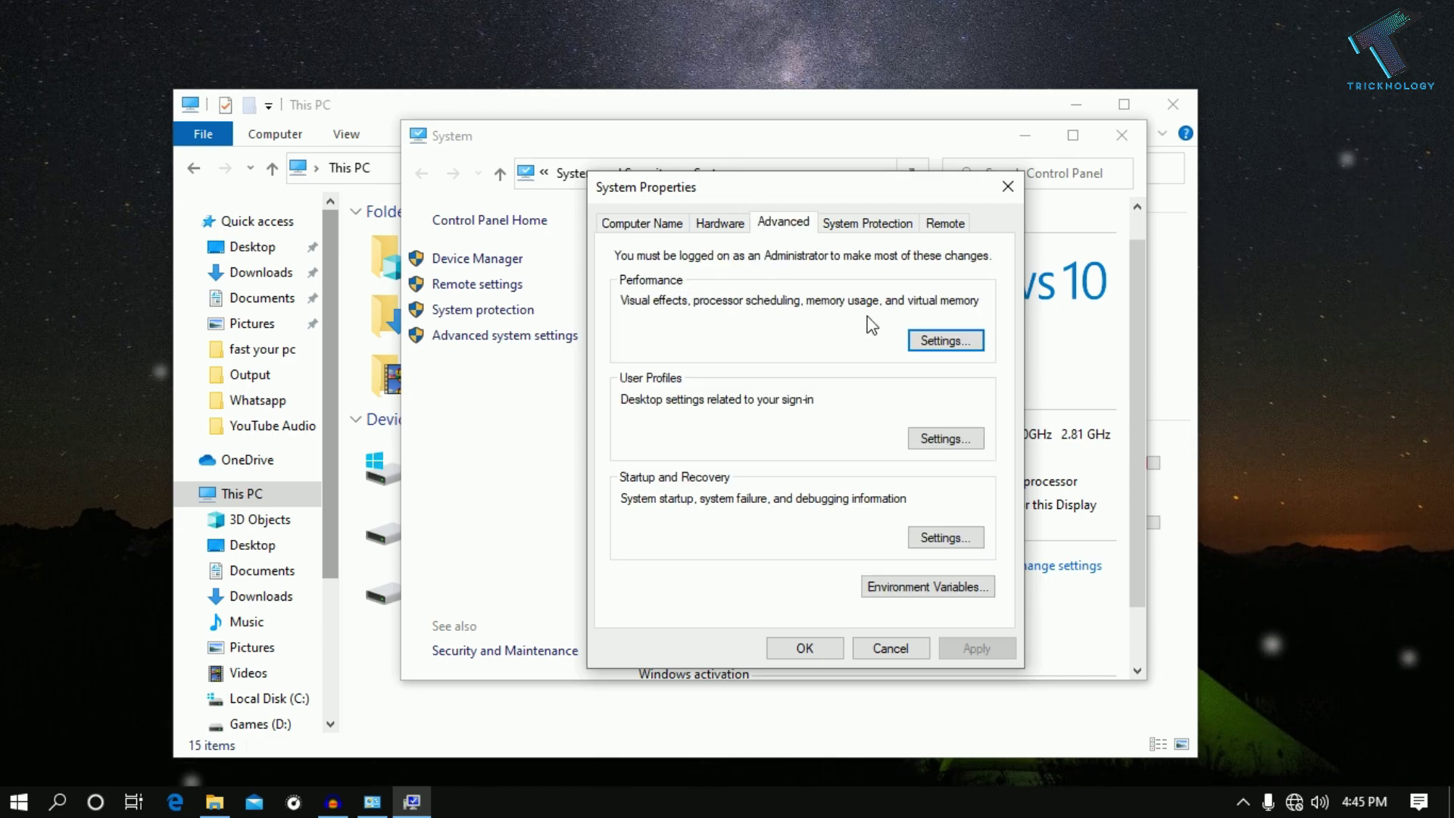
In Virtual Memory, turn off automatic paging file management and choose Custom size for drive C:.
{"action": "left_click", "coordinate": [941, 340]}
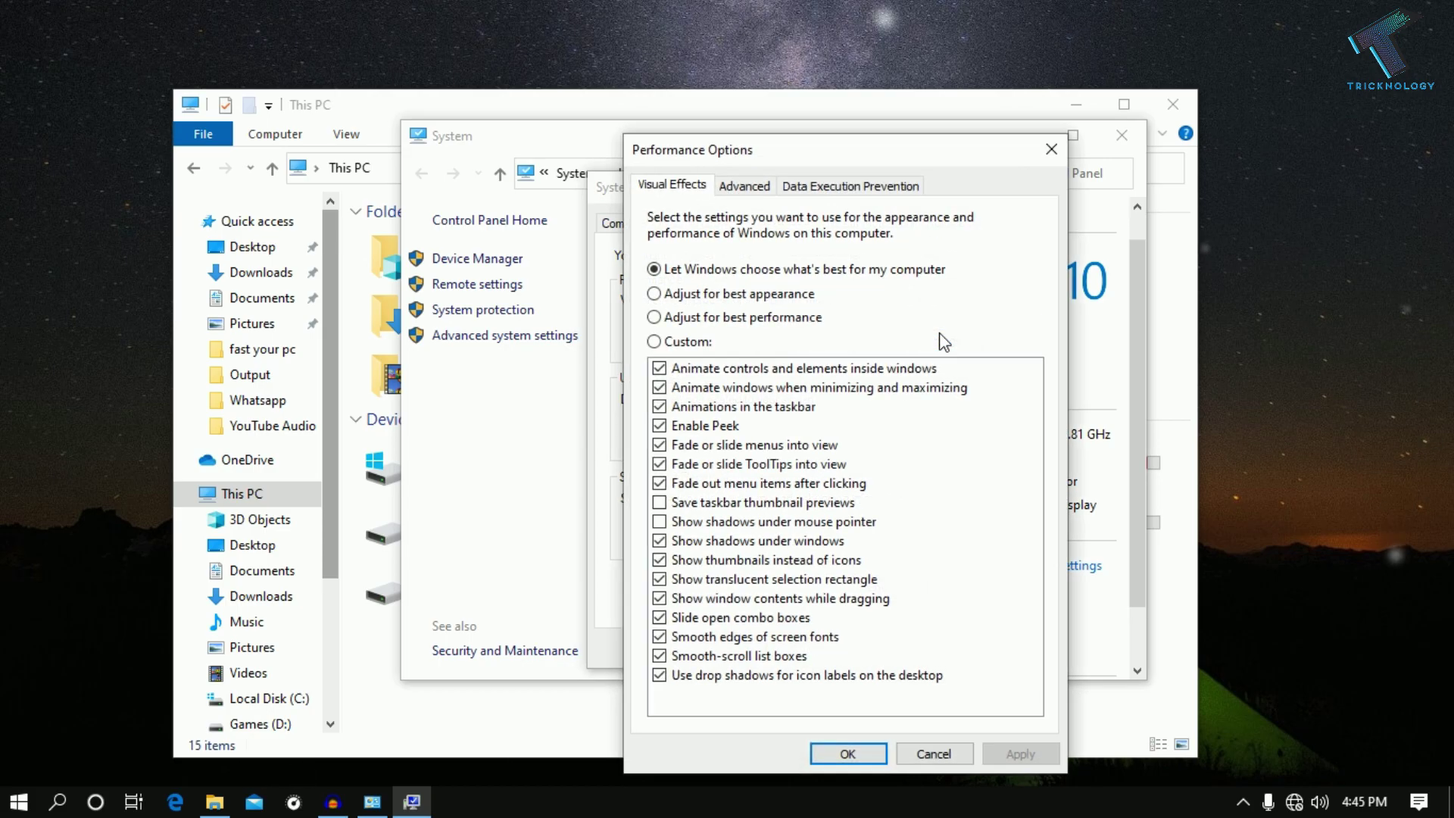
{"action": "left_click", "coordinate": [751, 190]}
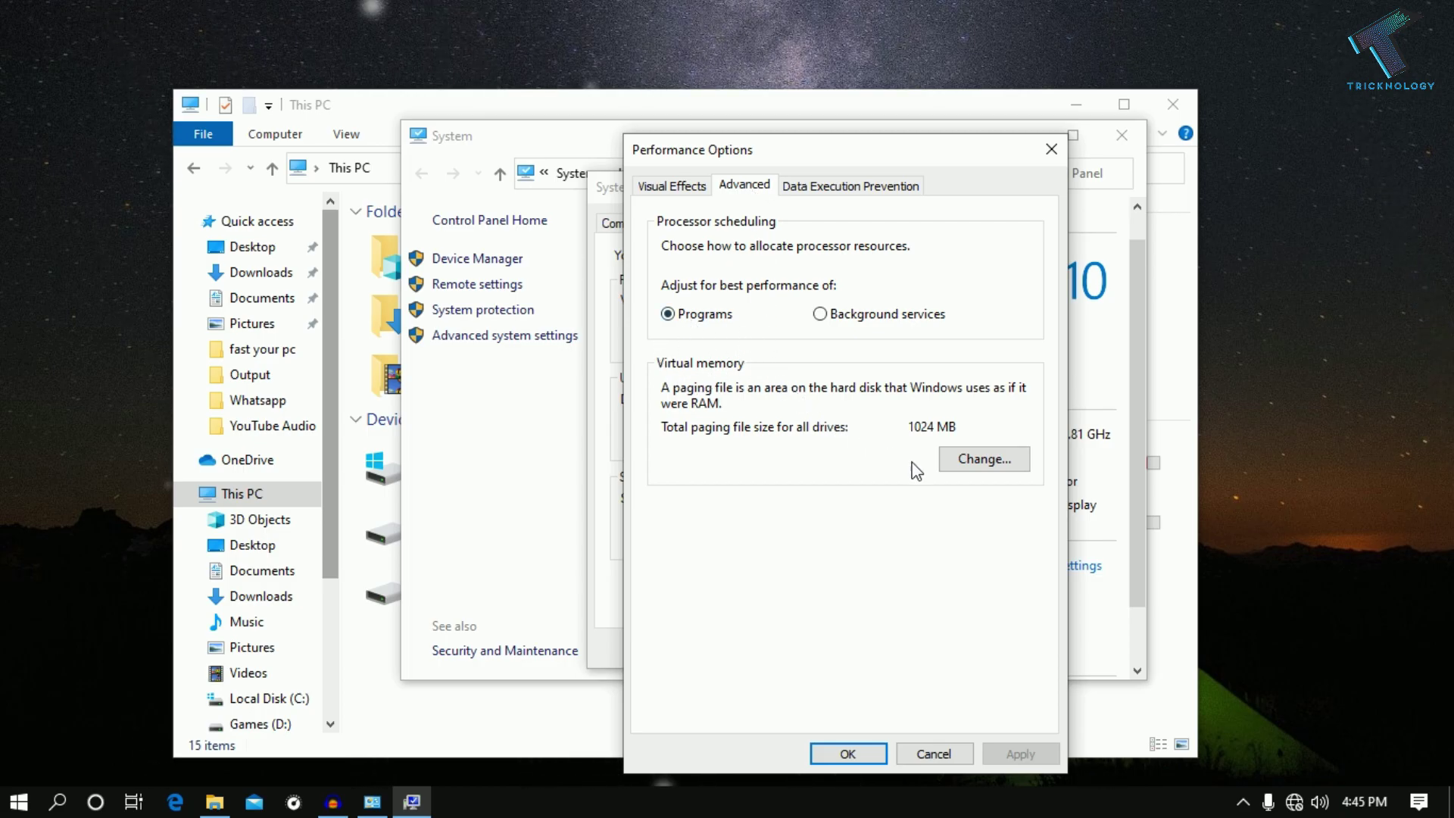
{"action": "left_click", "coordinate": [983, 461]}
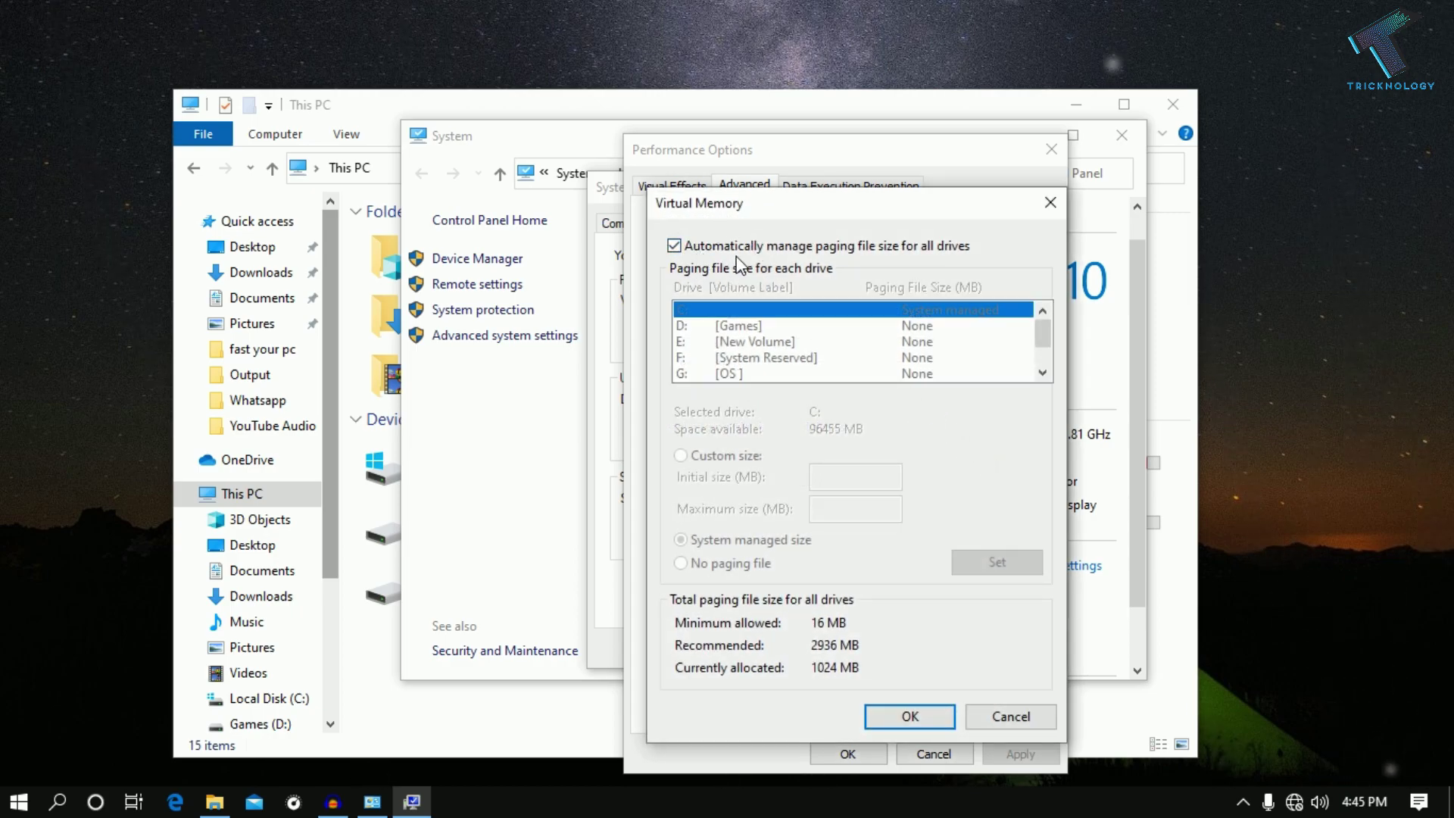
{"action": "left_click", "coordinate": [831, 248]}
{"action": "left_click", "coordinate": [777, 324]}
{"action": "left_click", "coordinate": [863, 311]}
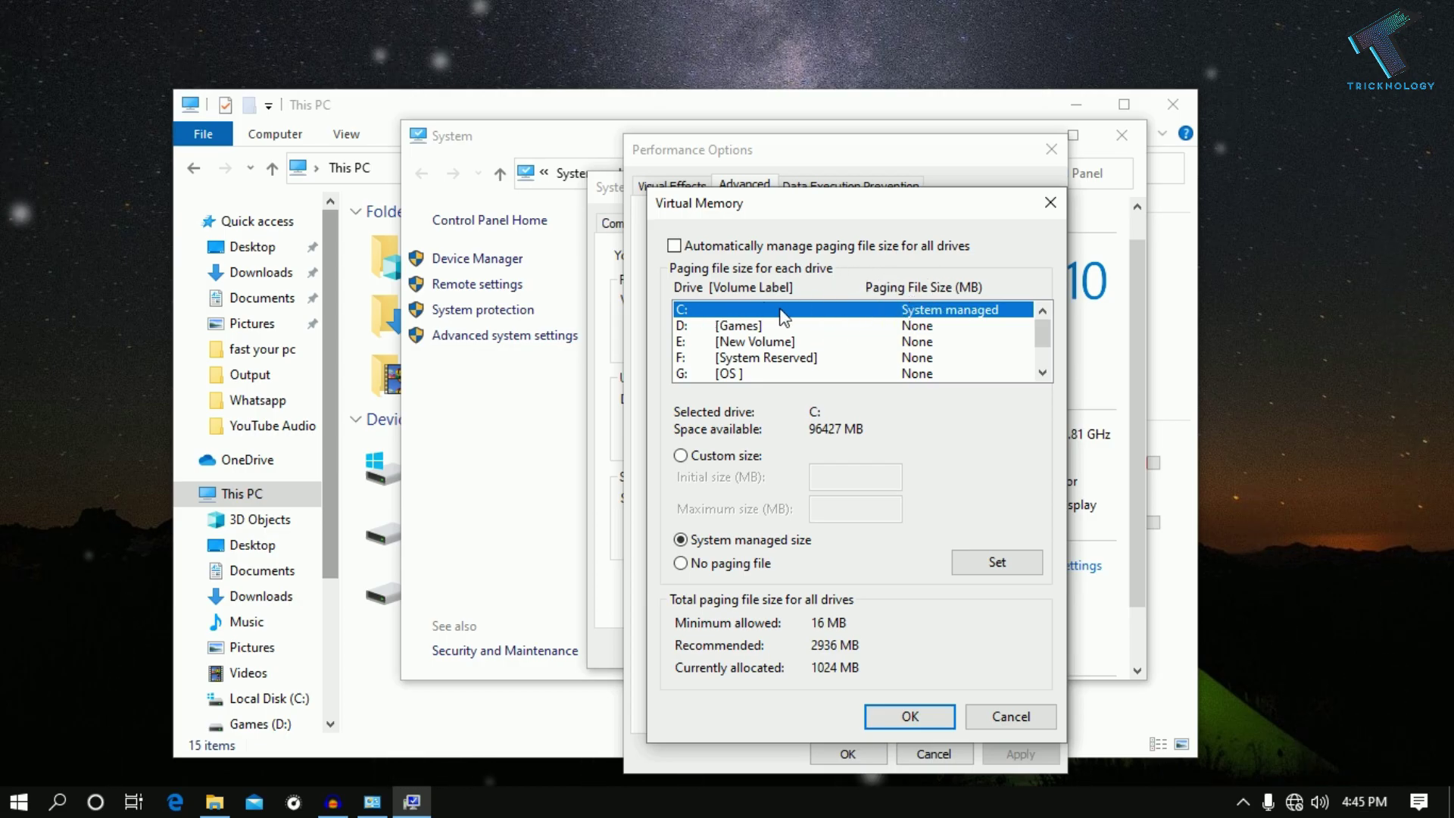
{"action": "left_click", "coordinate": [749, 457]}
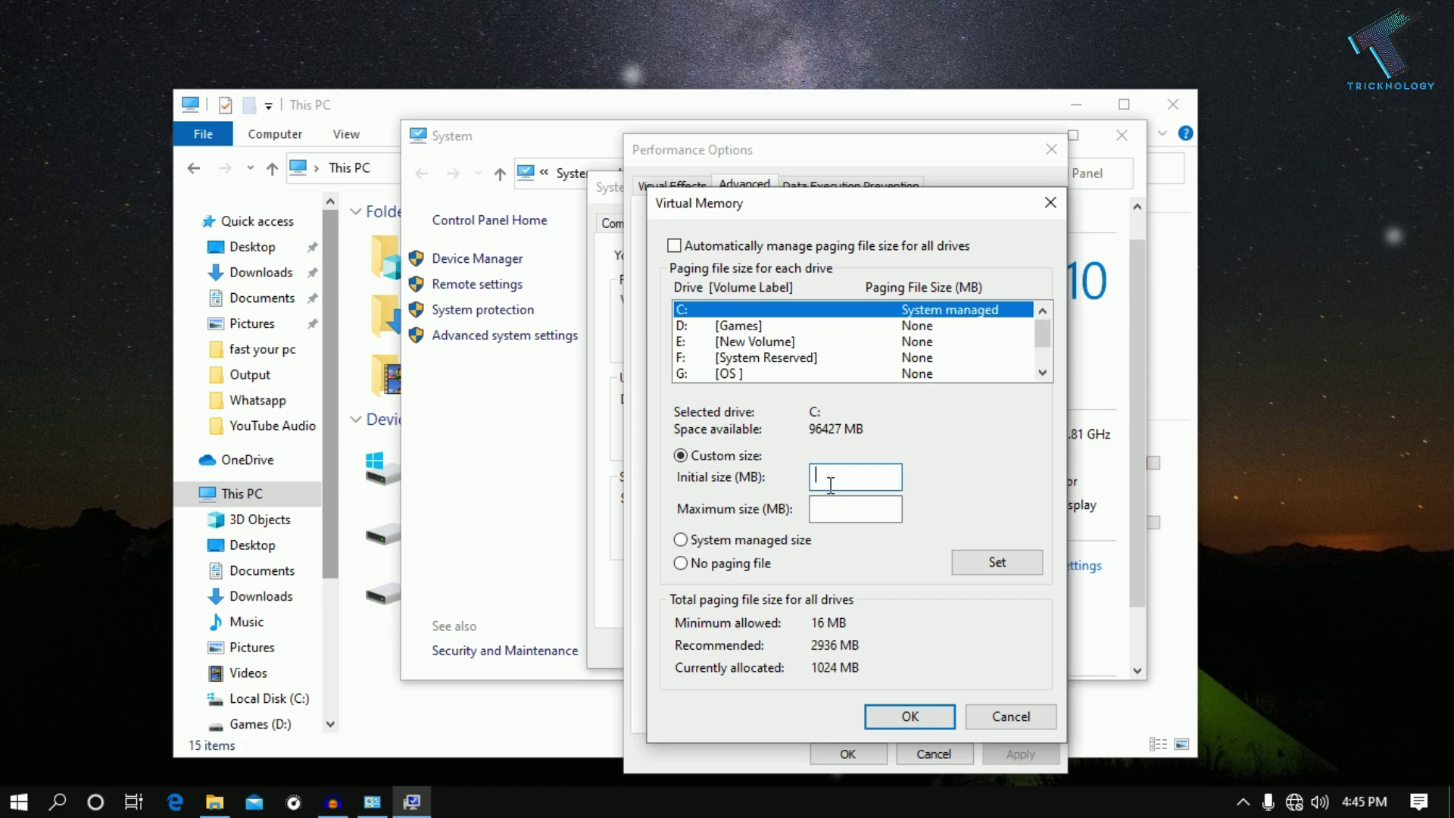
Set C:'s paging file to 2936 MB initial and maximum, and confirm all the dialogs.
{"action": "type", "text": "2936"}
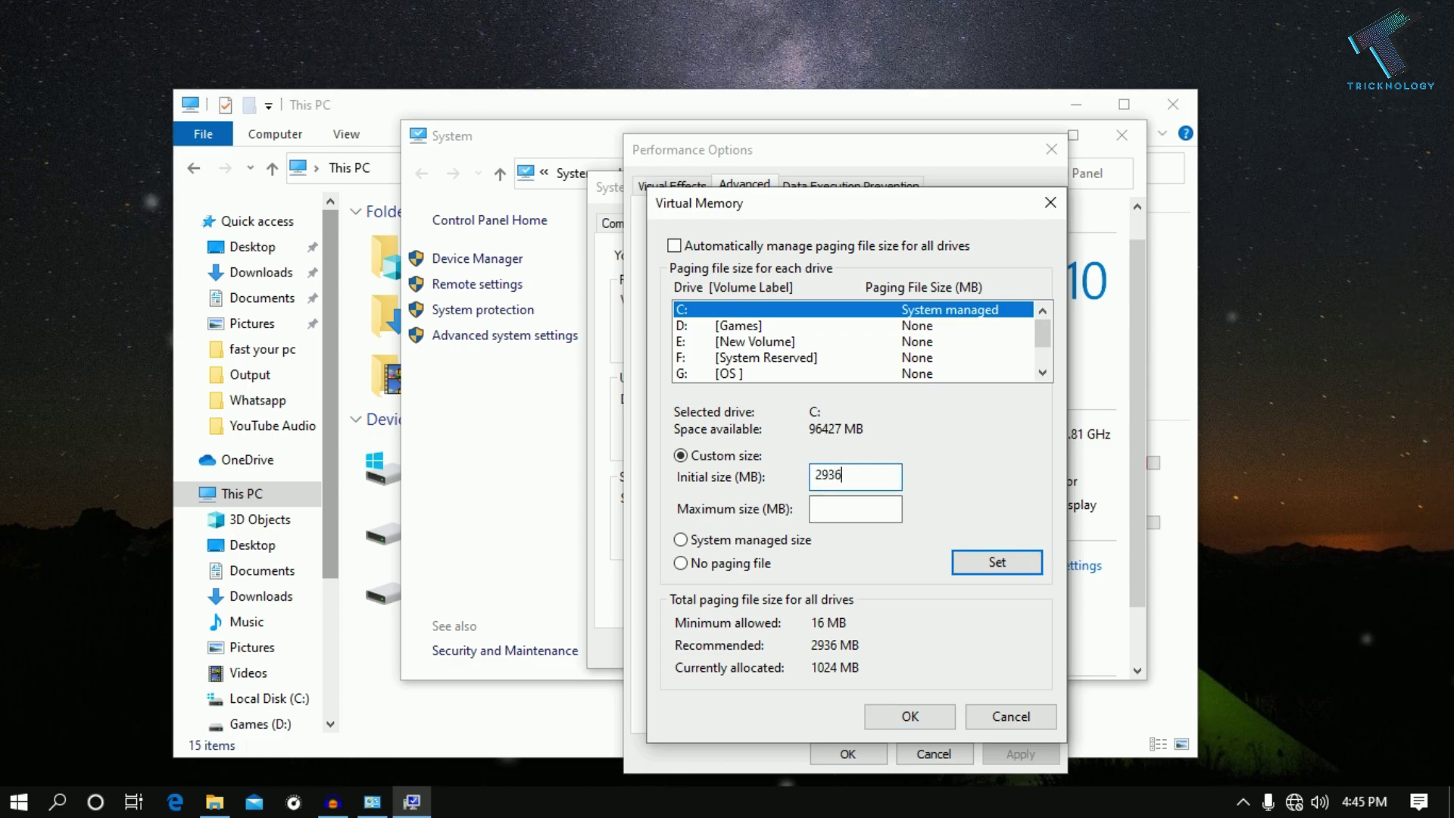
{"action": "key", "text": "Tab"}
{"action": "type", "text": "2"}
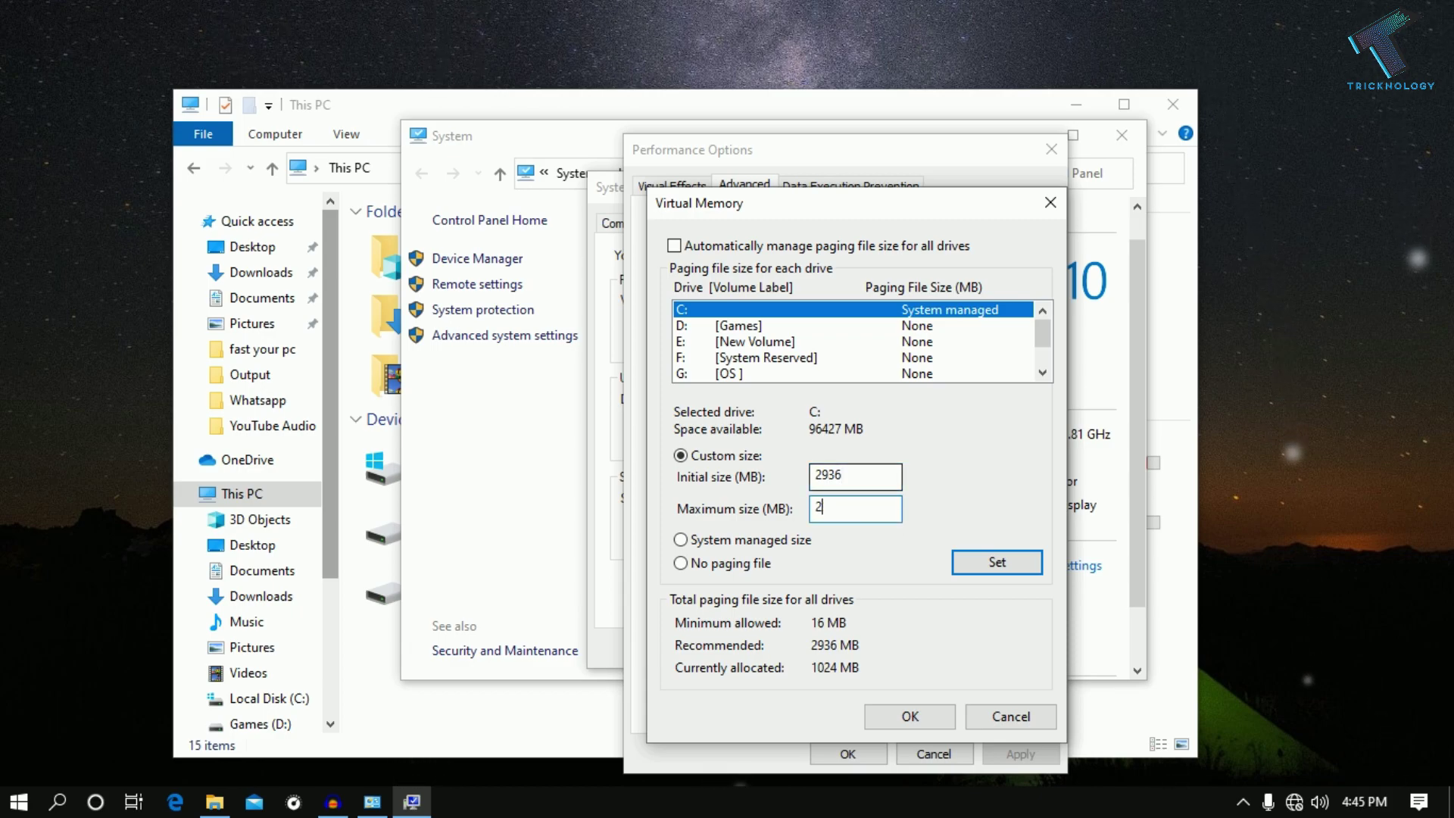
{"action": "type", "text": "936"}
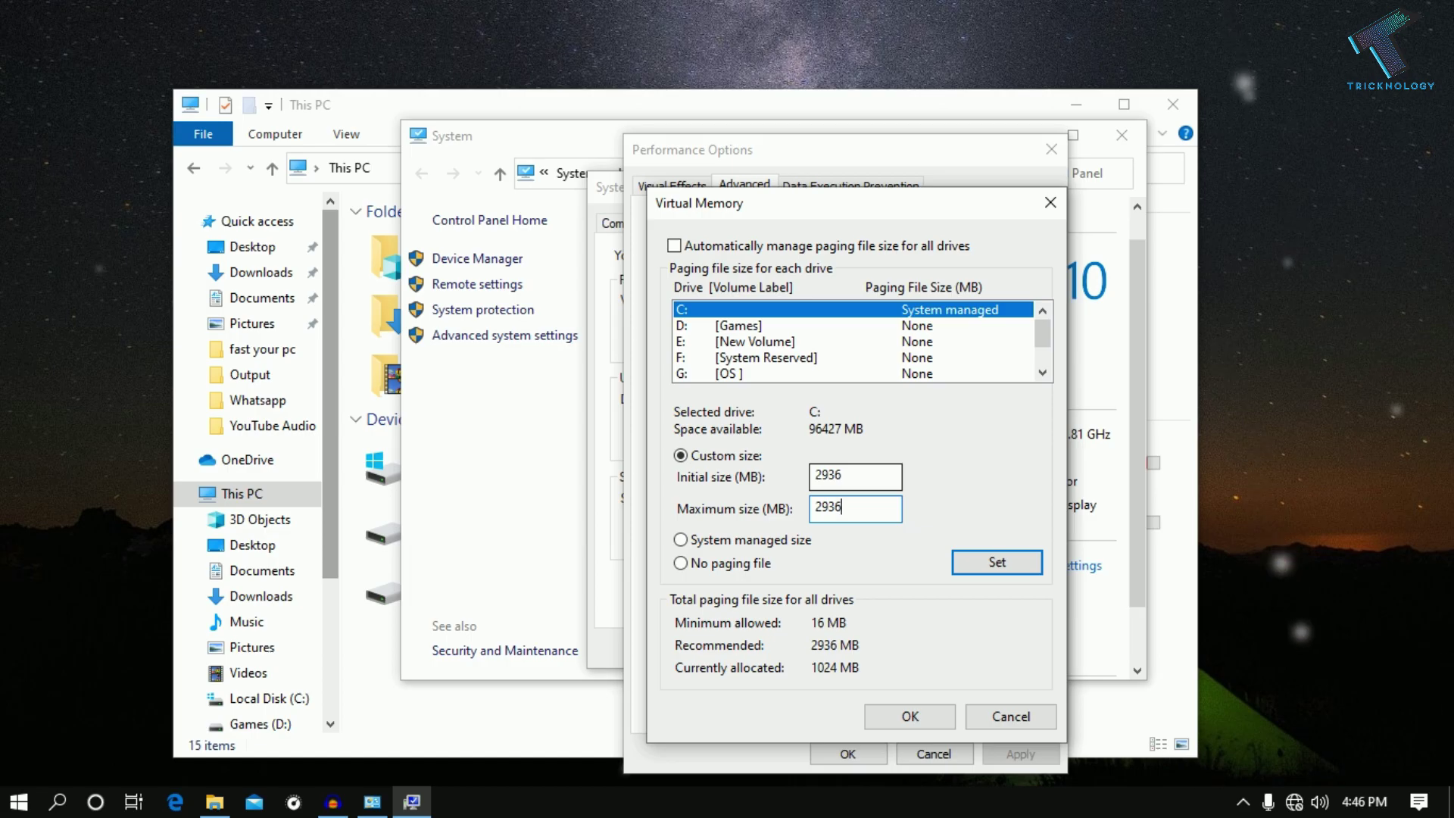
{"action": "left_click", "coordinate": [987, 571]}
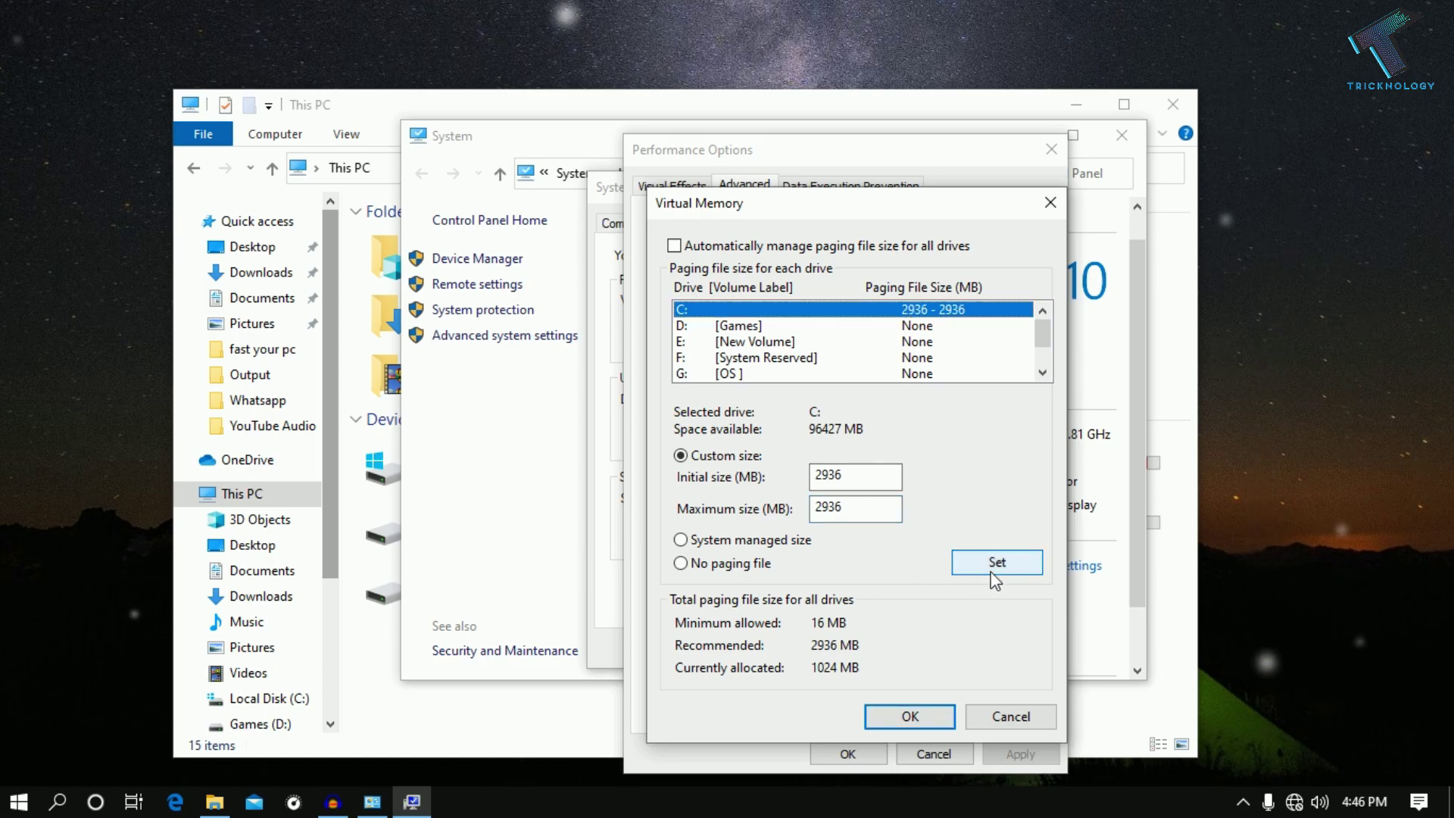
{"action": "left_click", "coordinate": [922, 716]}
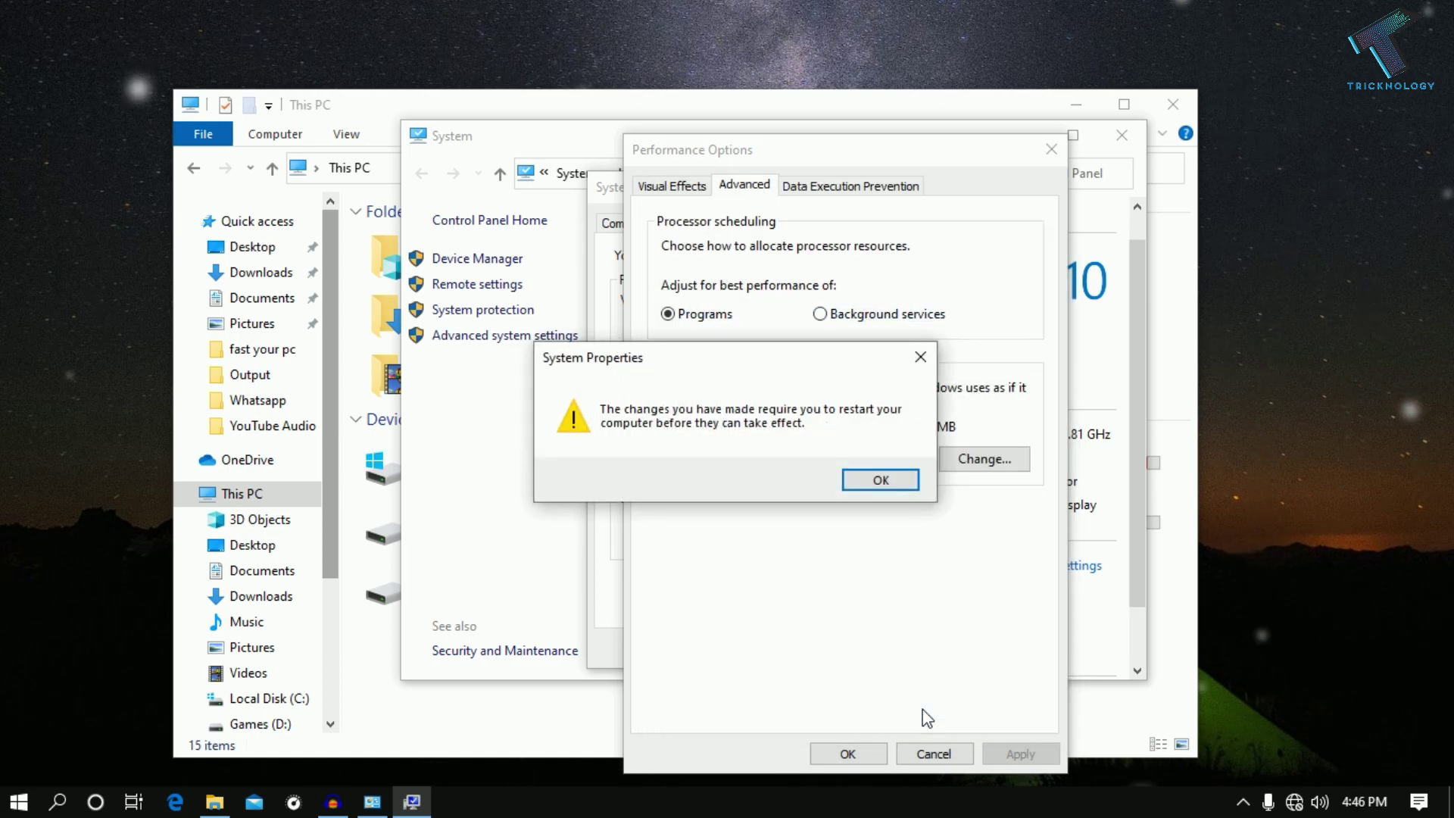
{"action": "left_click", "coordinate": [881, 480]}
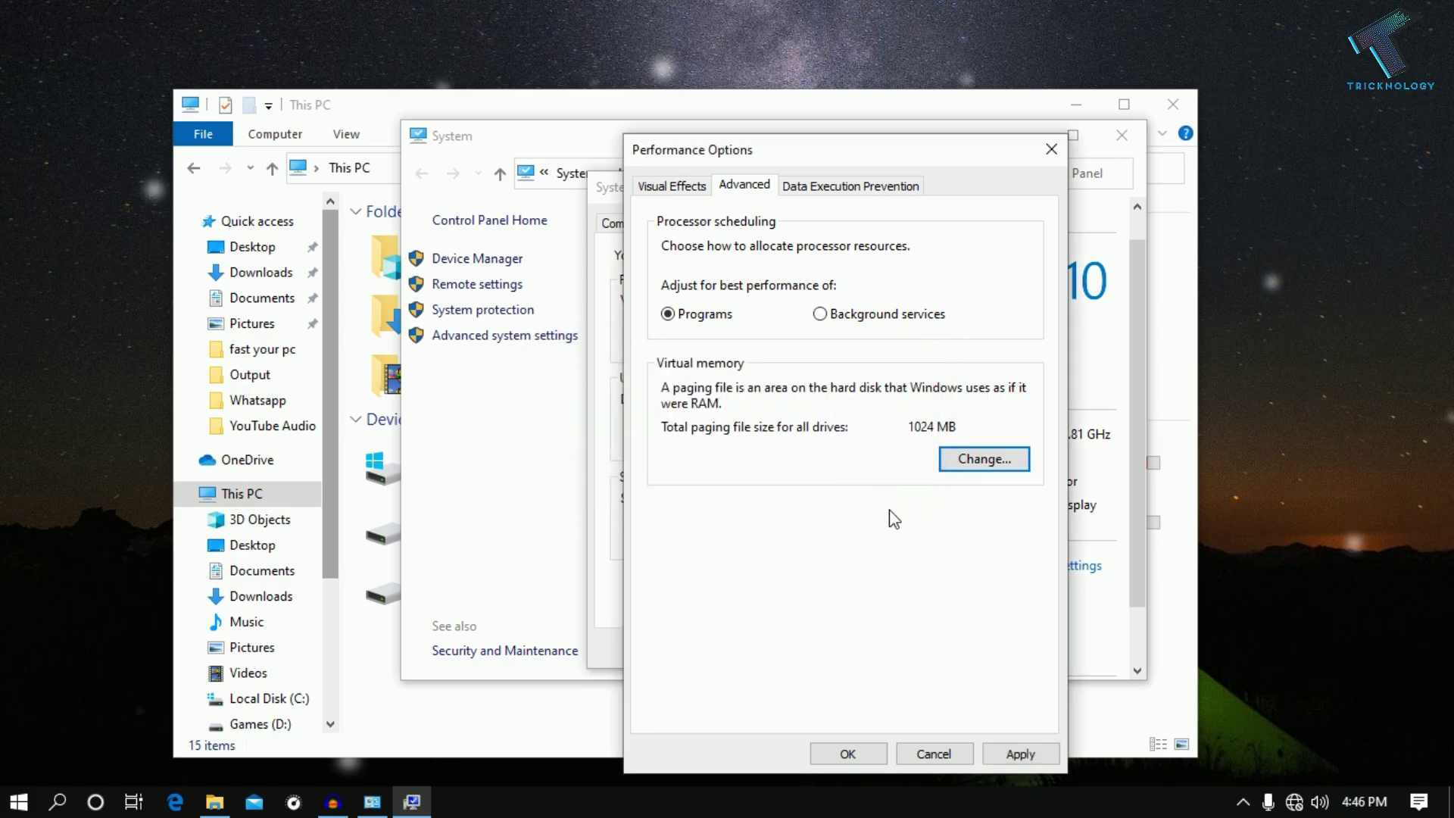
{"action": "left_click", "coordinate": [1039, 754]}
{"action": "left_click", "coordinate": [848, 753]}
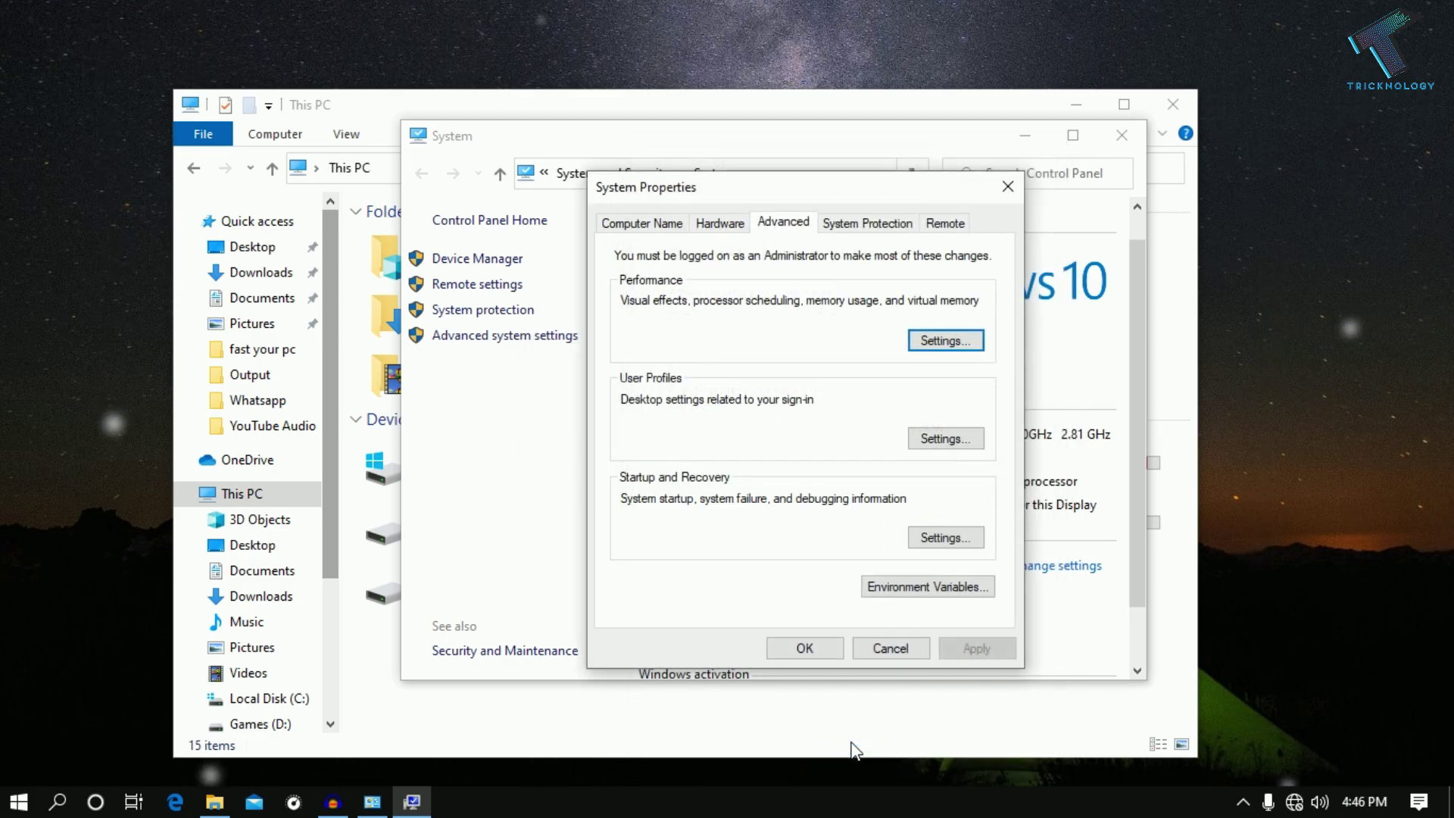
{"action": "left_click", "coordinate": [834, 641]}
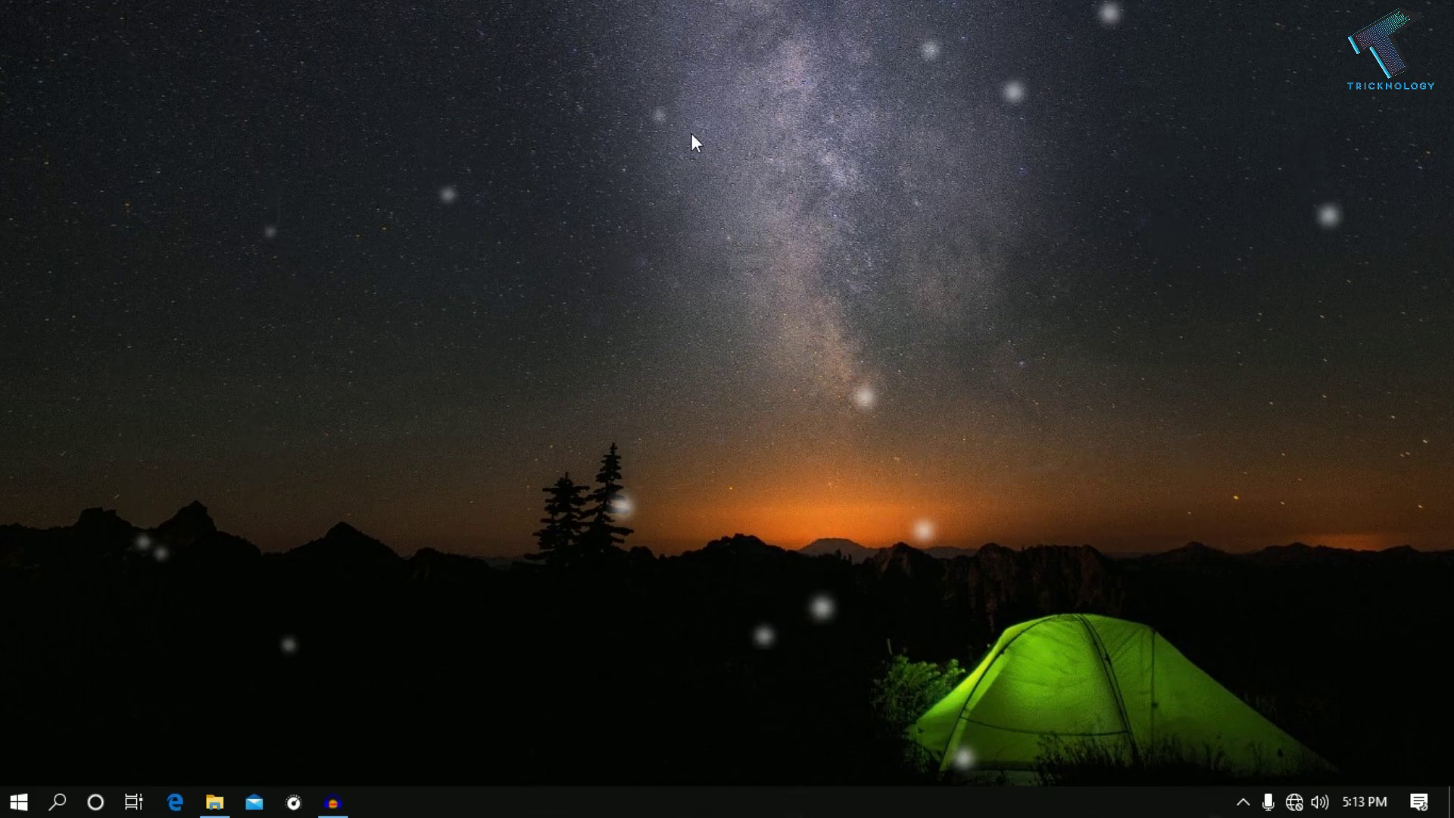
Switch 'Let apps run in the background' Off under Privacy > Background apps, then minimize Settings.
{"action": "left_click", "coordinate": [18, 801]}
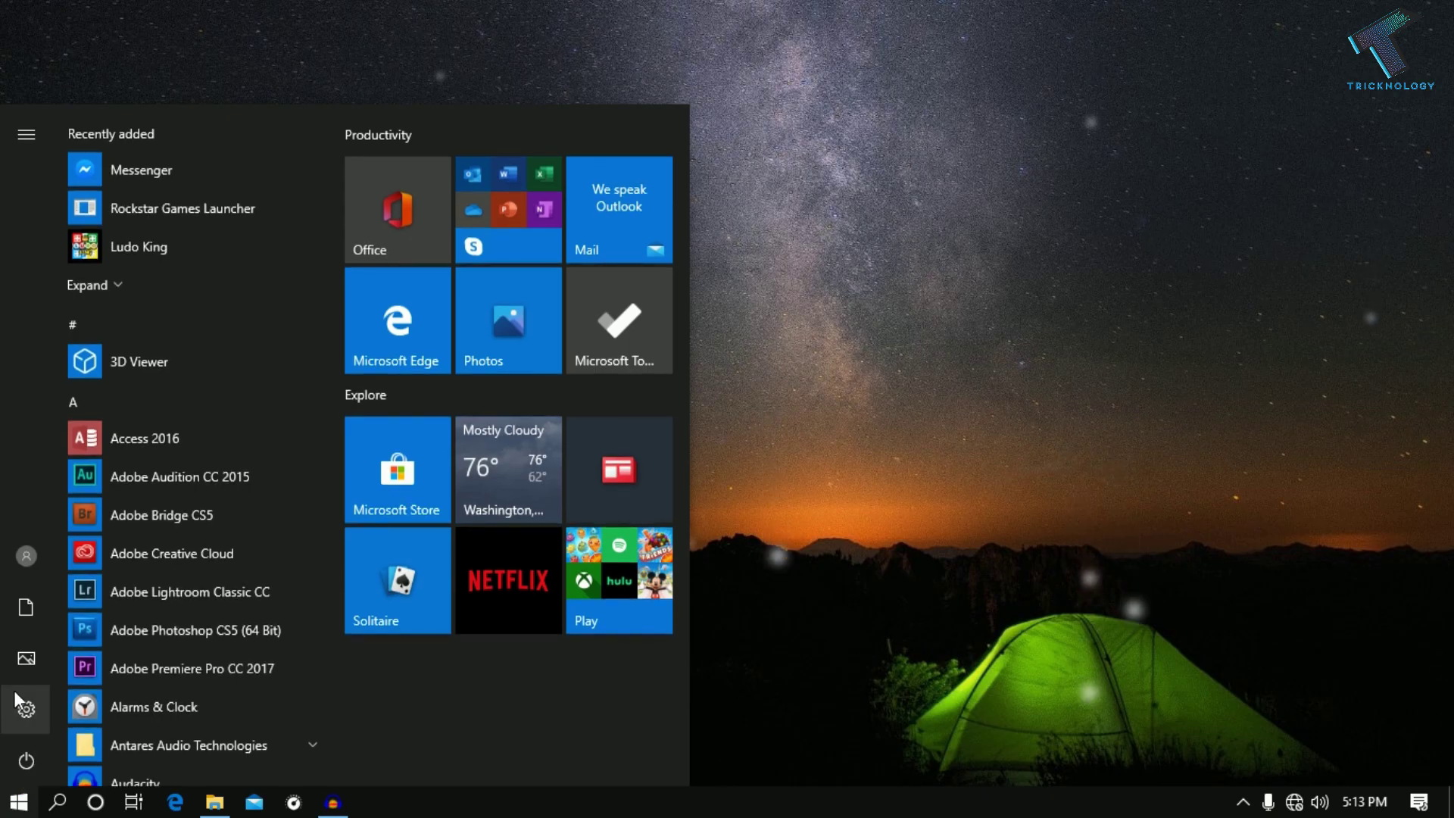
{"action": "left_click", "coordinate": [42, 706]}
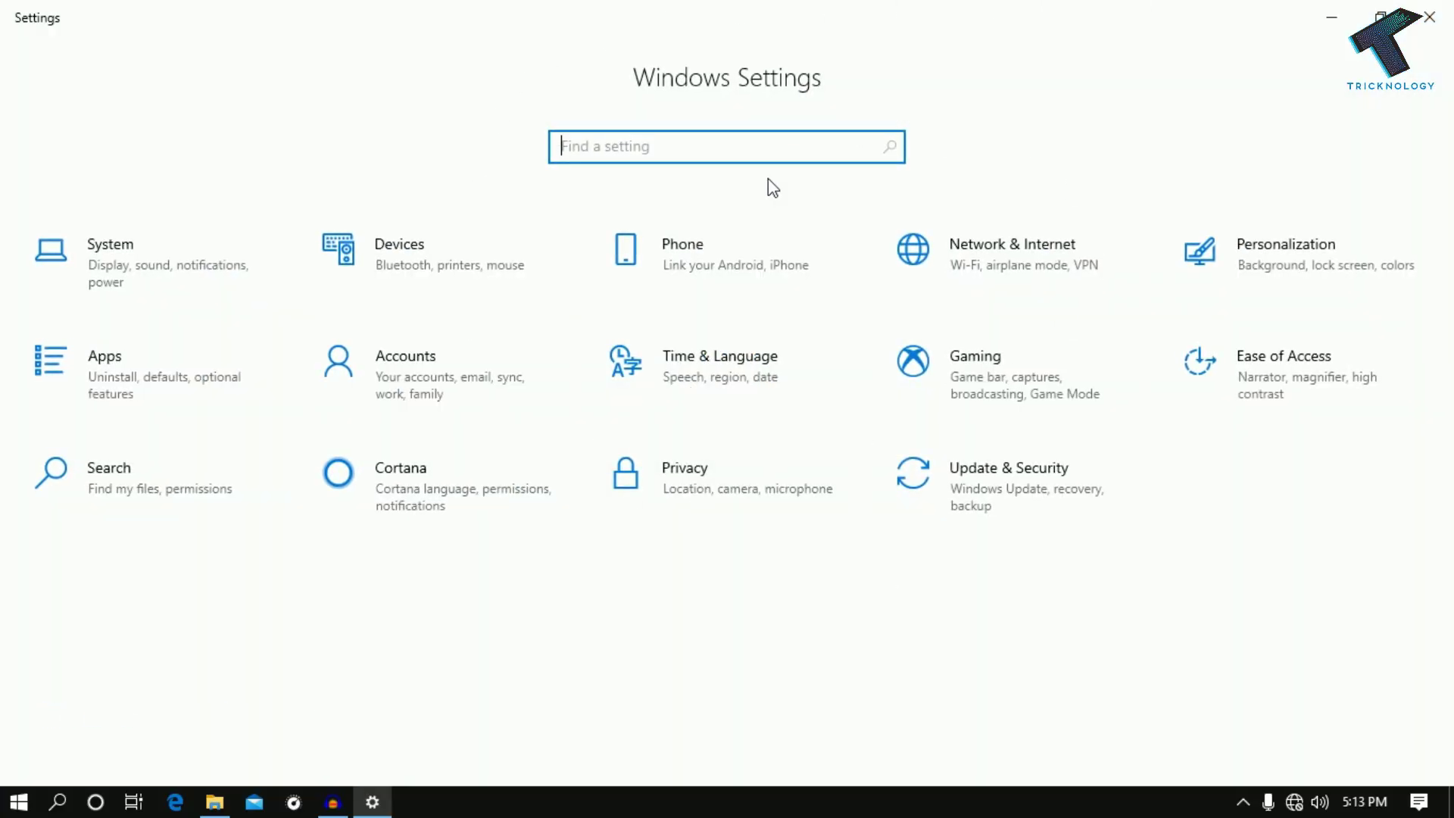
{"action": "left_click", "coordinate": [761, 482]}
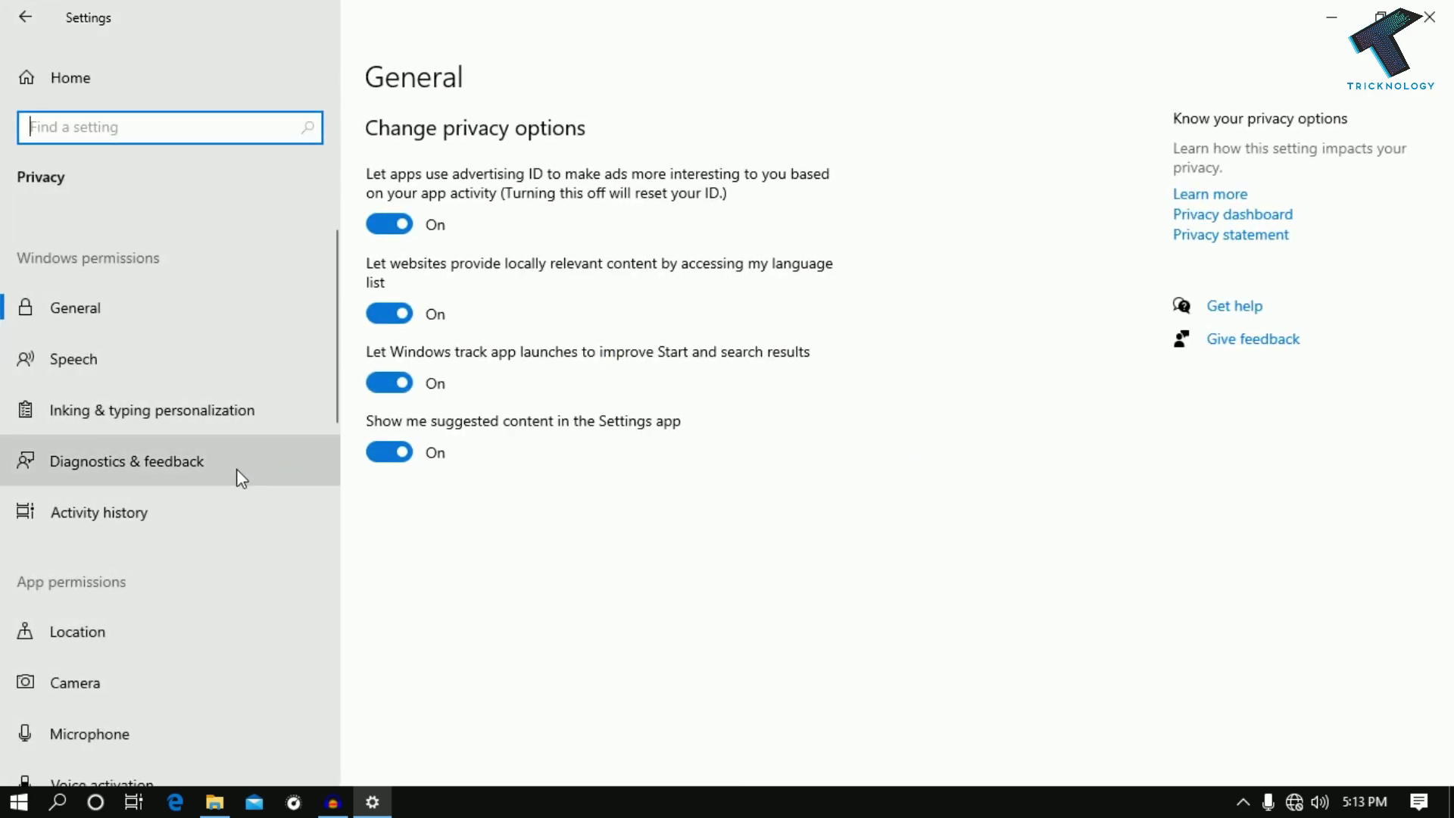
{"action": "scroll", "coordinate": [225, 473], "scroll_direction": "down", "scroll_amount": 5}
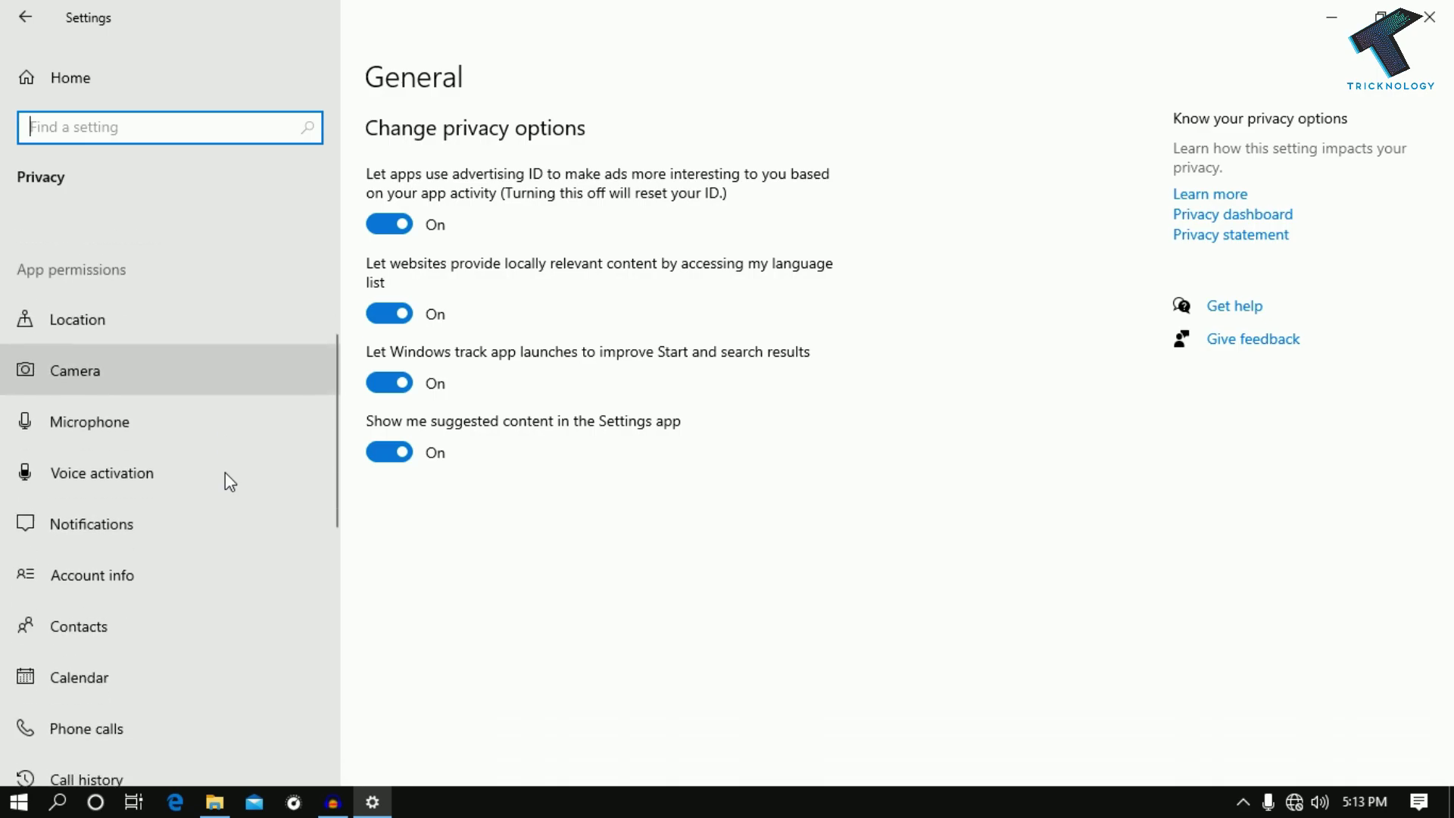
{"action": "scroll", "coordinate": [224, 471], "scroll_direction": "down", "scroll_amount": 3}
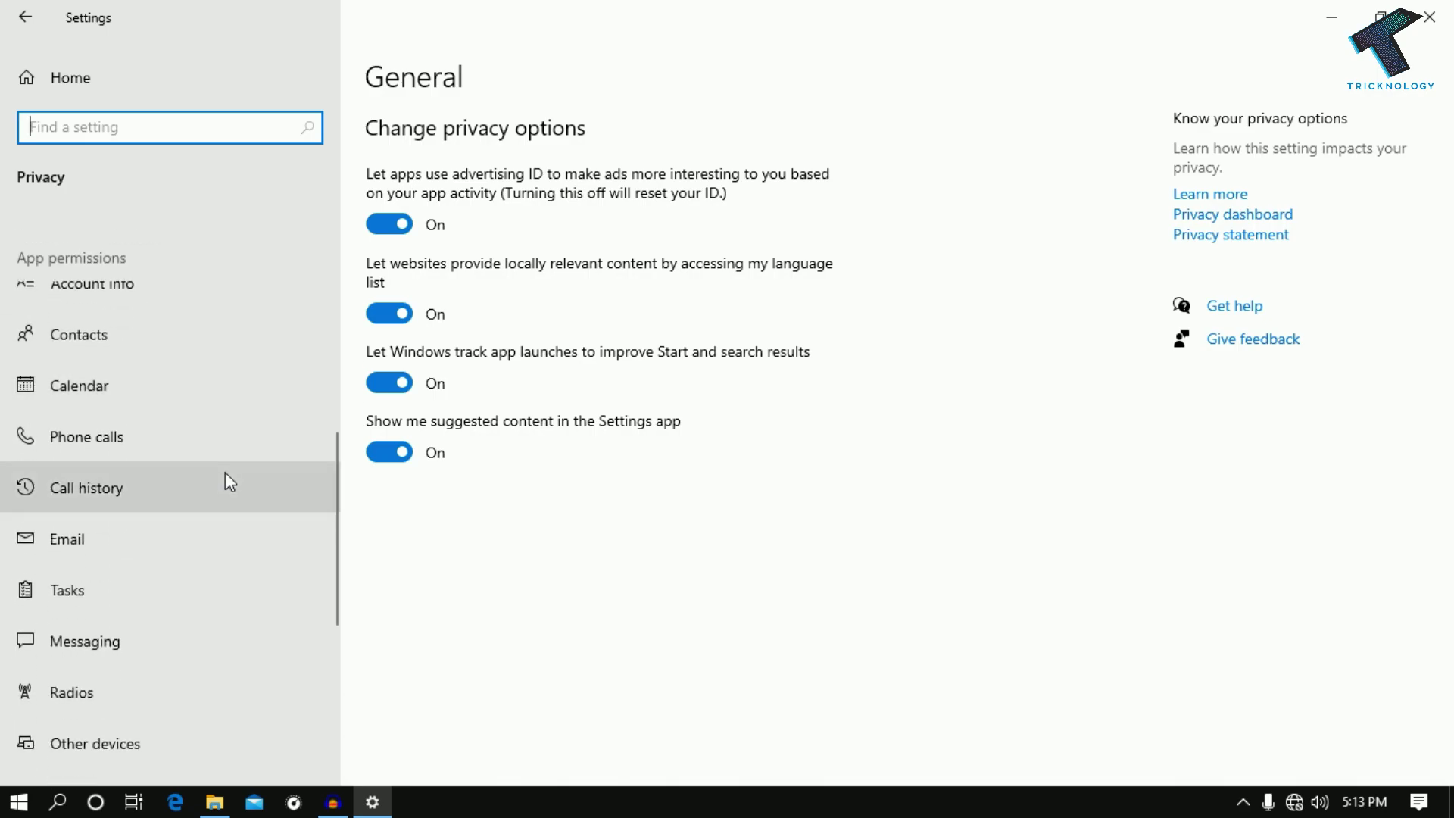
{"action": "scroll", "coordinate": [227, 480], "scroll_direction": "down", "scroll_amount": 3}
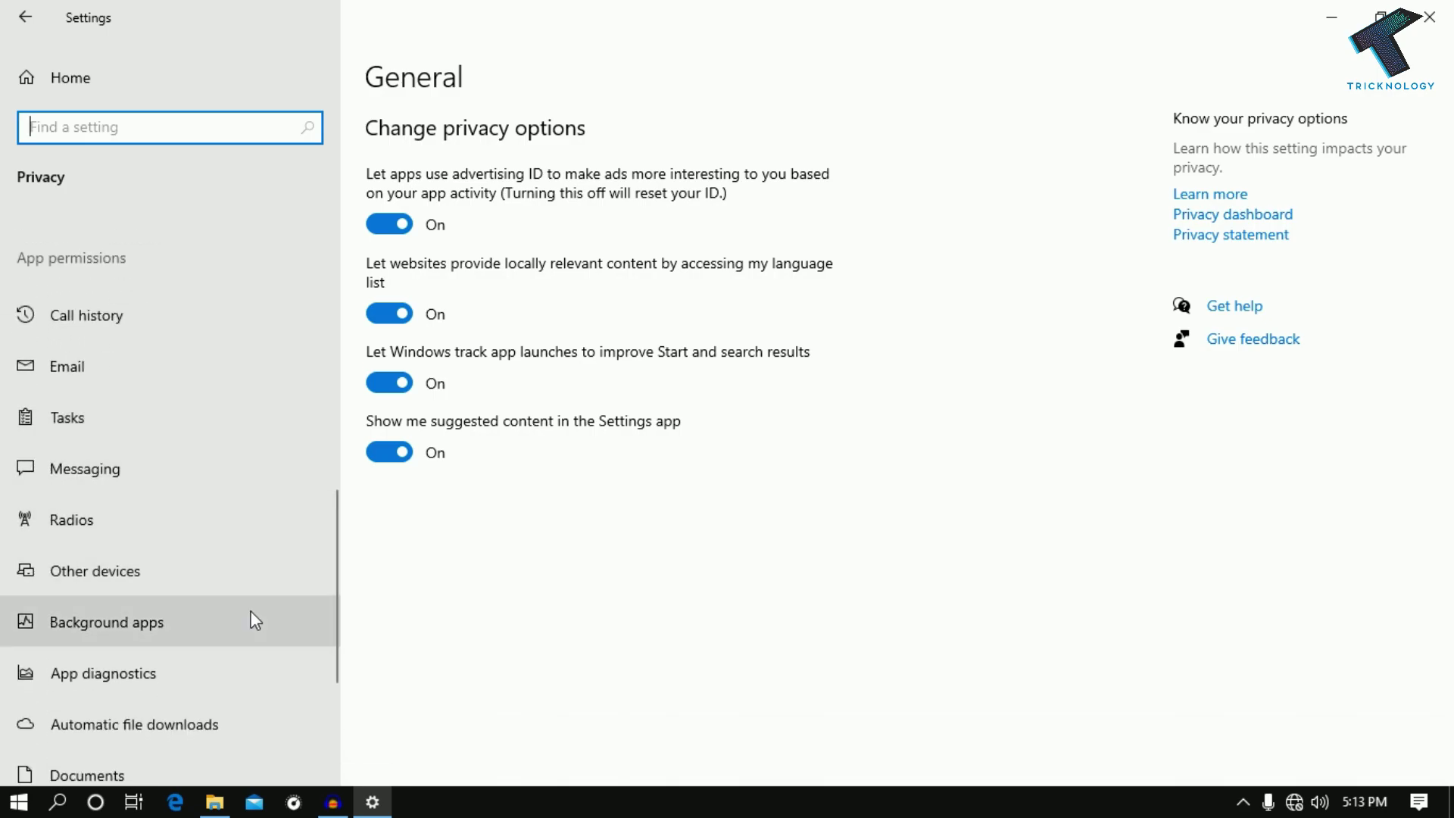
{"action": "left_click", "coordinate": [255, 620]}
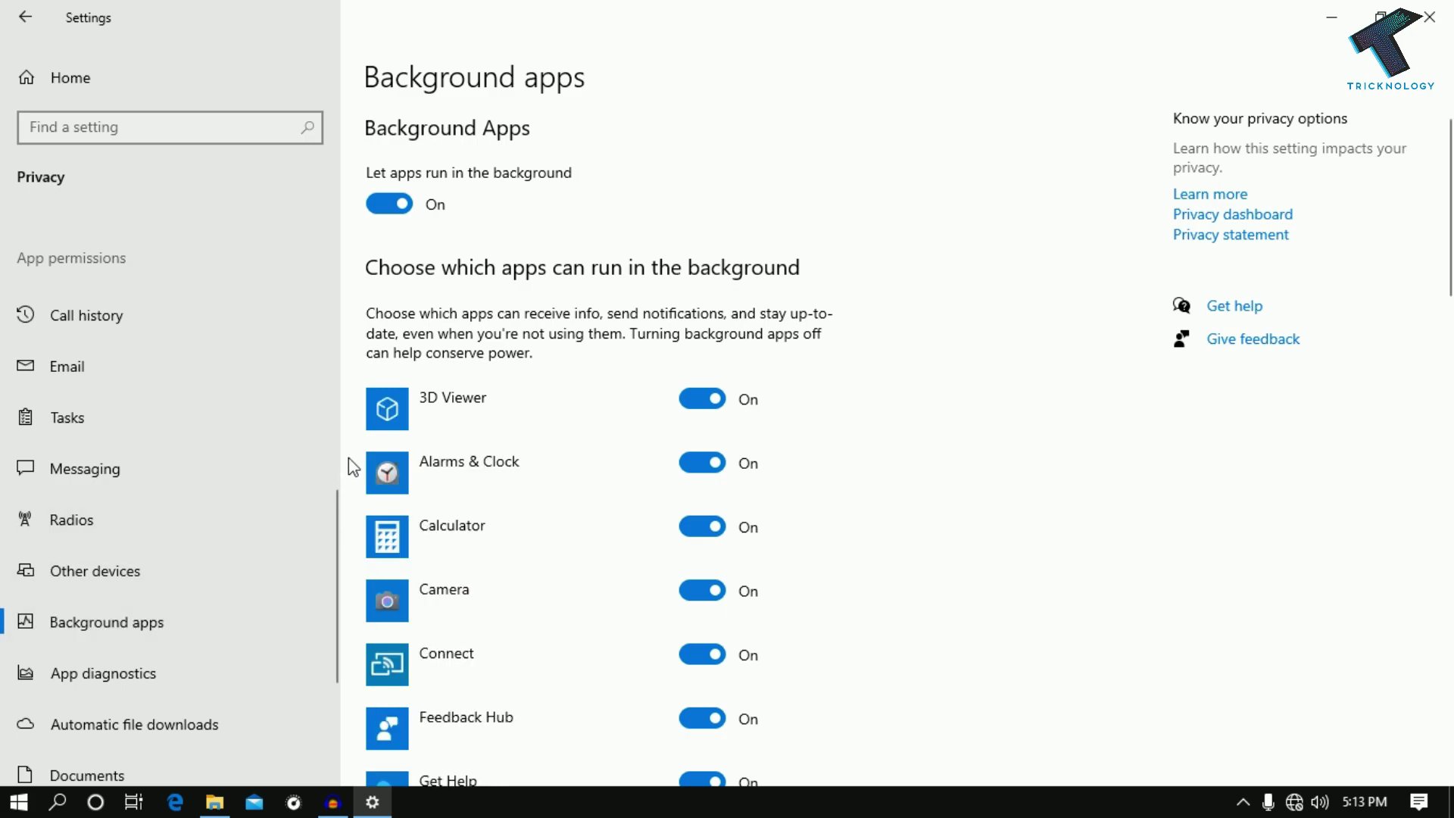
{"action": "left_click", "coordinate": [378, 206]}
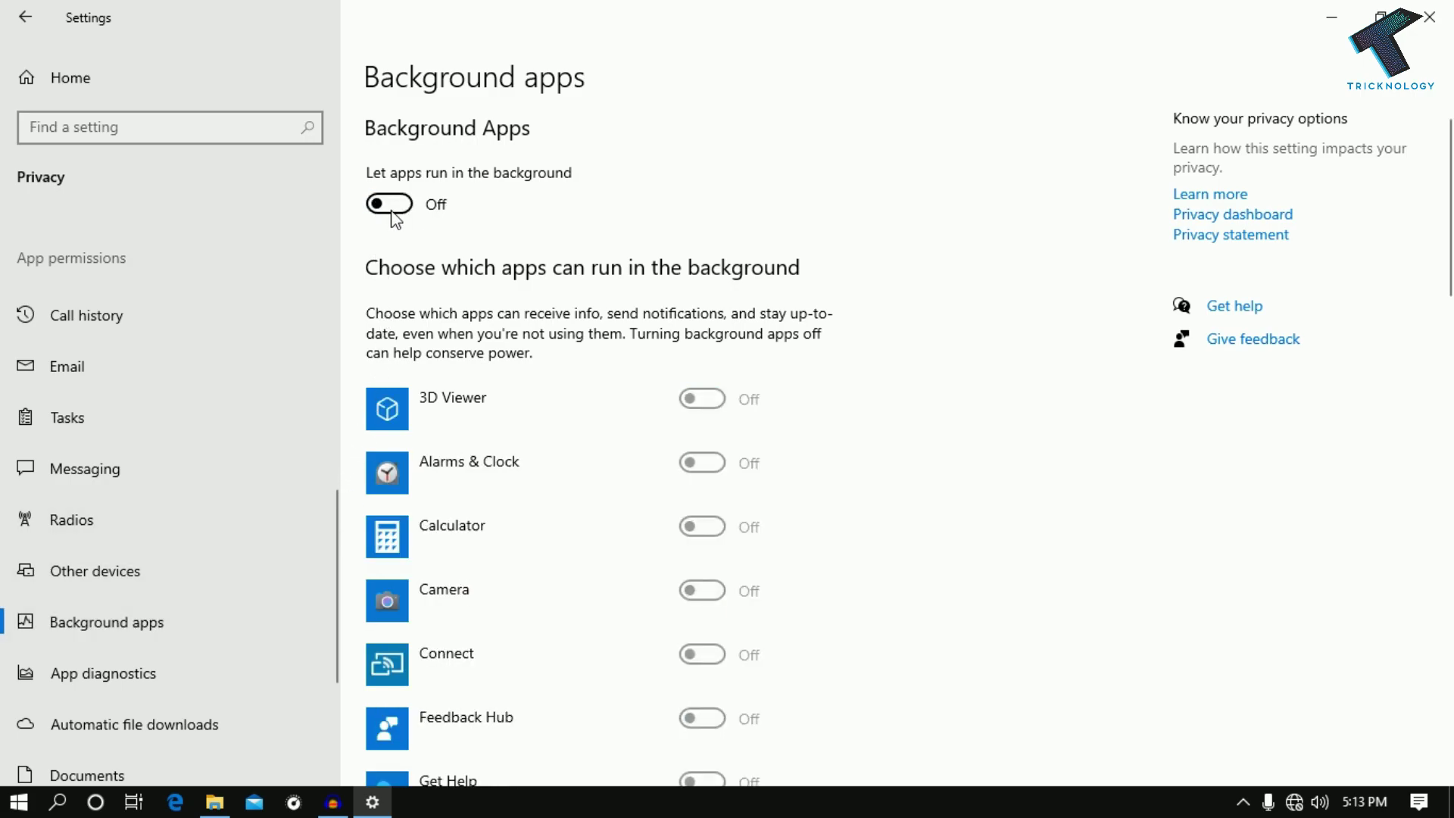
{"action": "left_click", "coordinate": [1331, 16]}
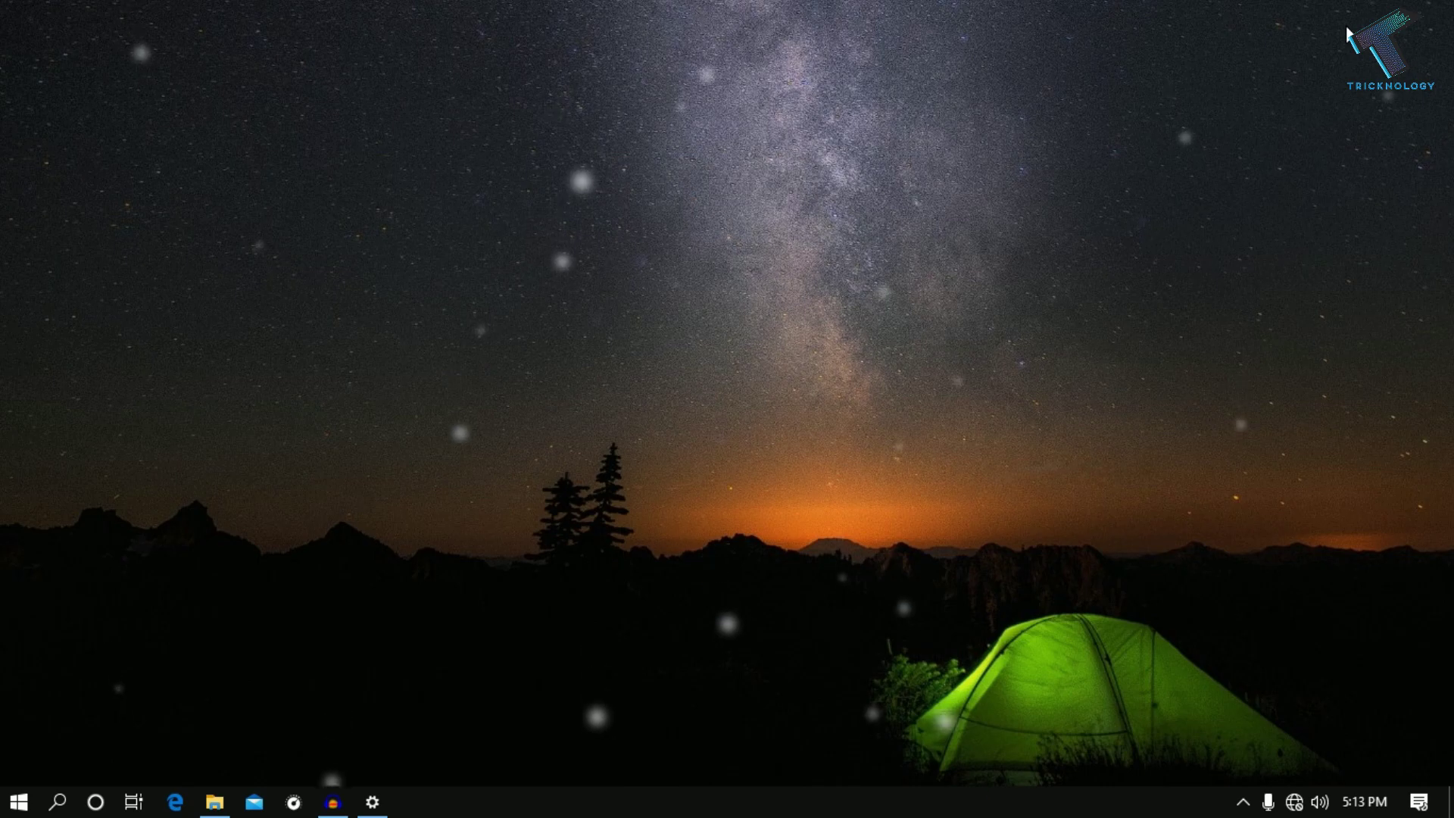